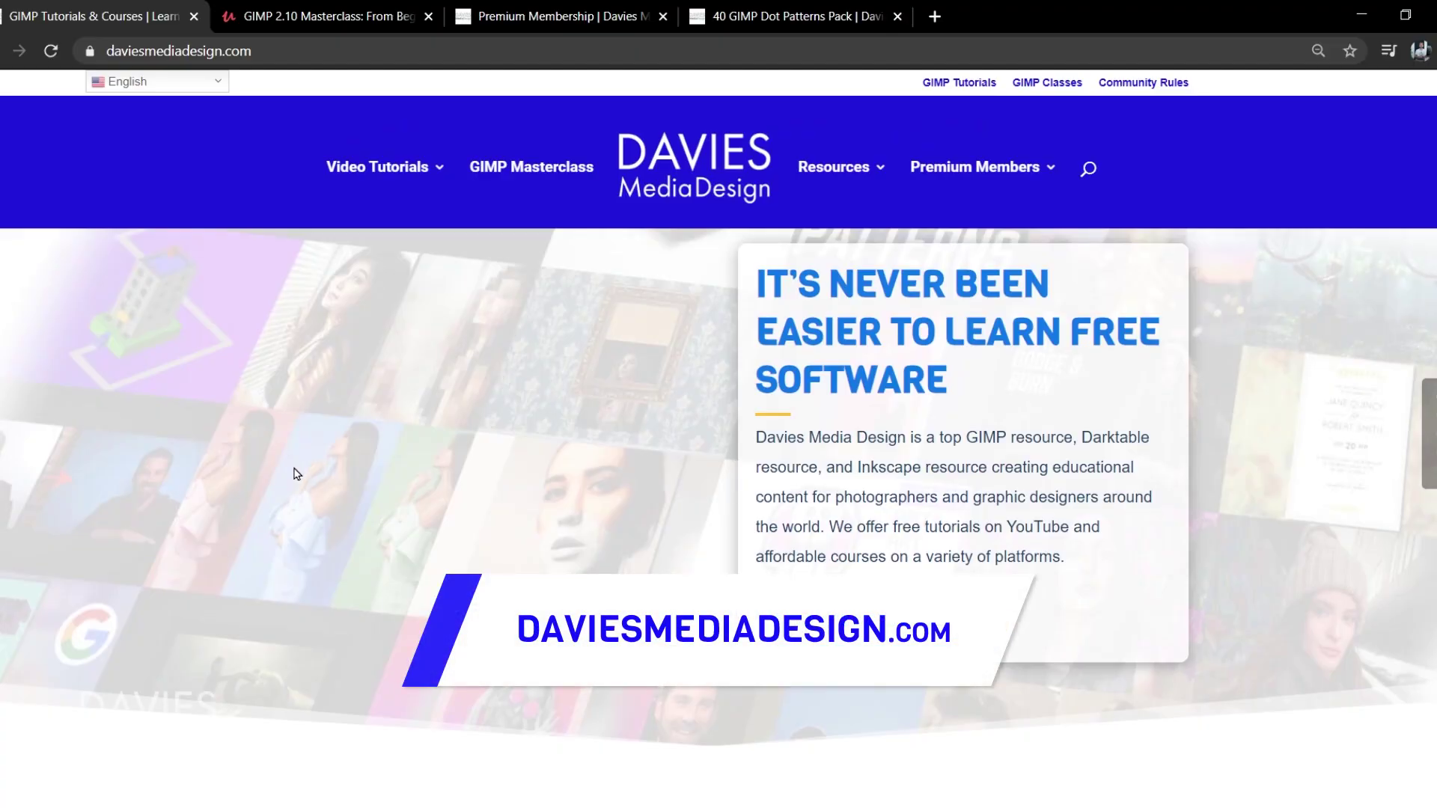
Scroll down through the Davies Media Design homepage in Chrome.
{"action": "scroll", "coordinate": [299, 474], "scroll_direction": "down", "scroll_amount": 9}
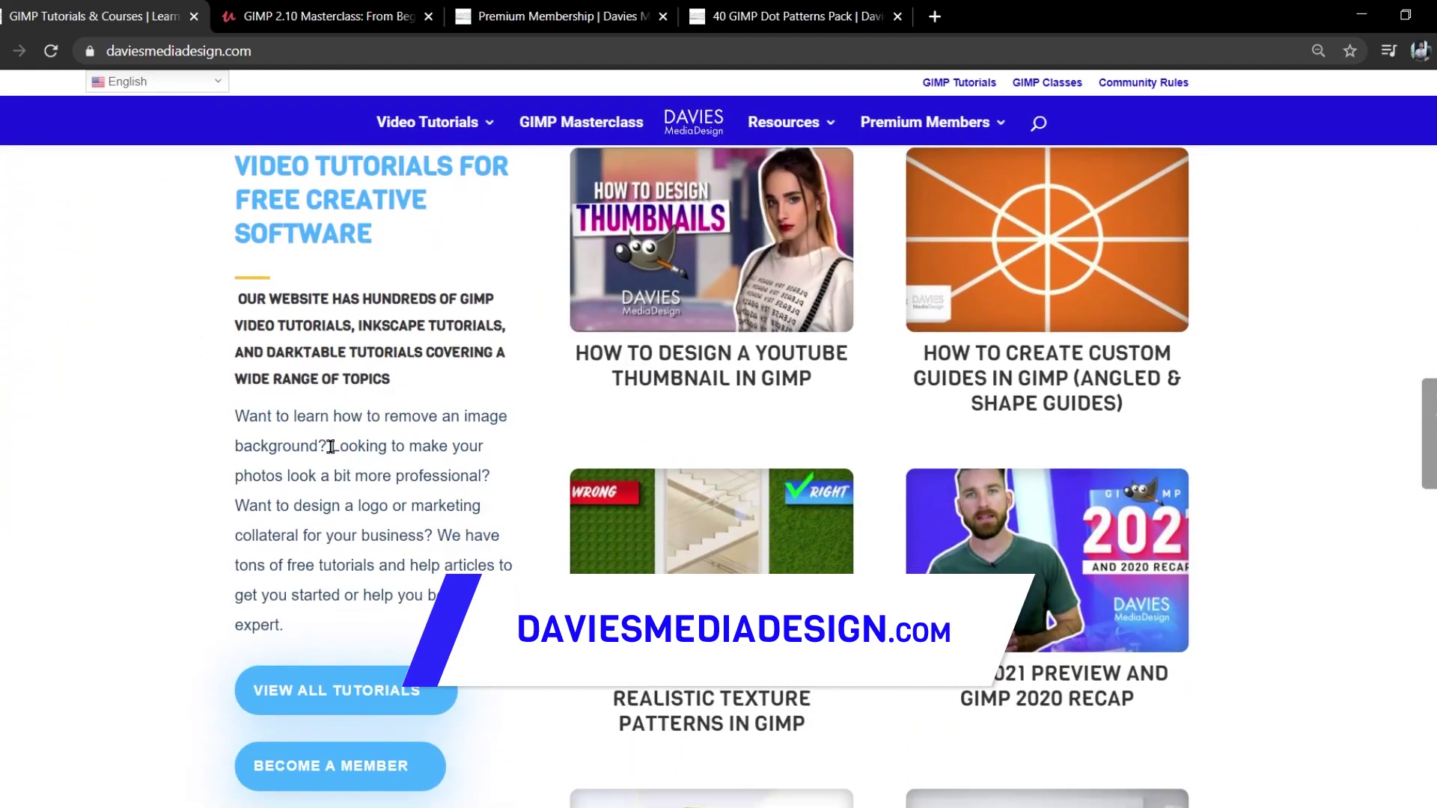
{"action": "scroll", "coordinate": [318, 439], "scroll_direction": "down", "scroll_amount": 10}
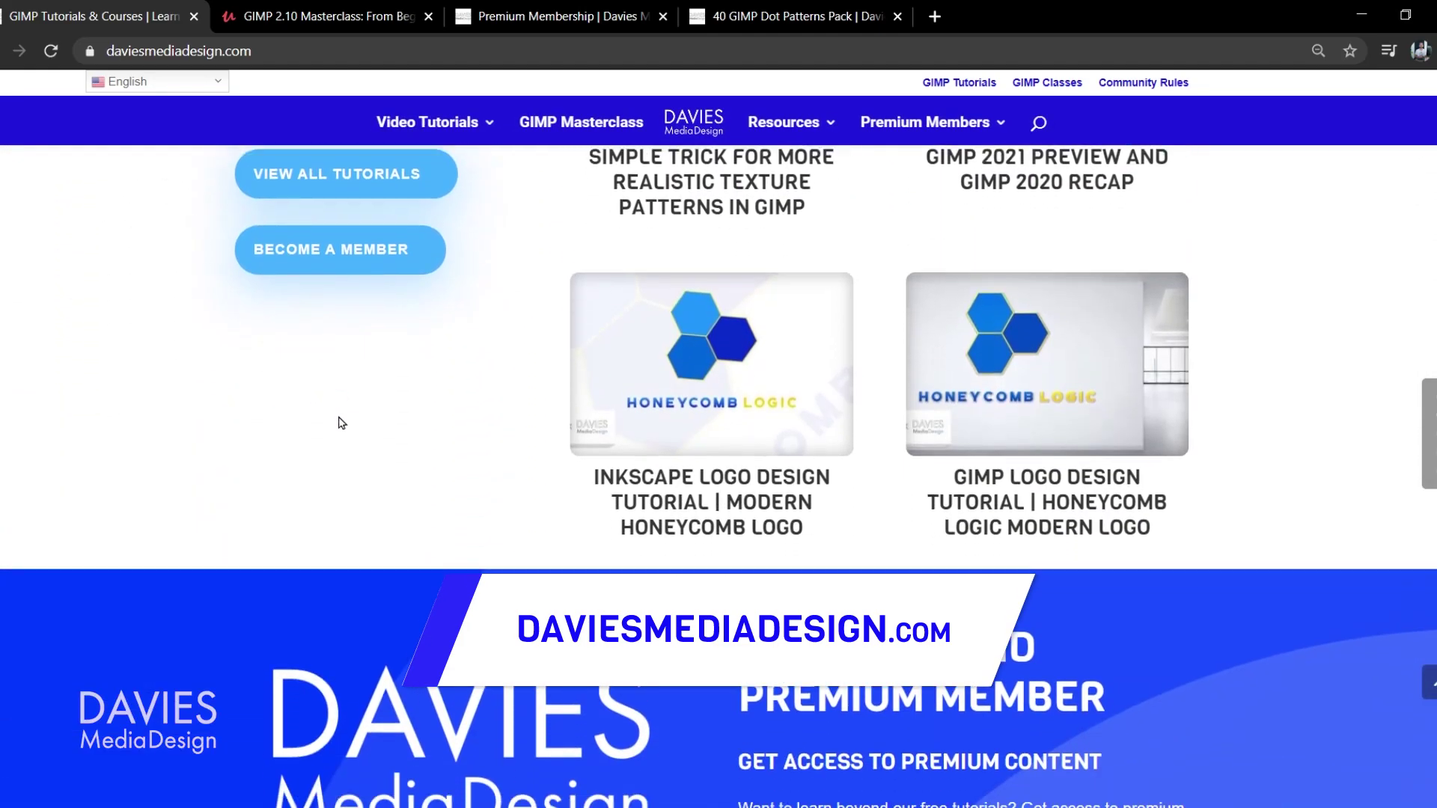
{"action": "scroll", "coordinate": [445, 405], "scroll_direction": "down", "scroll_amount": 1}
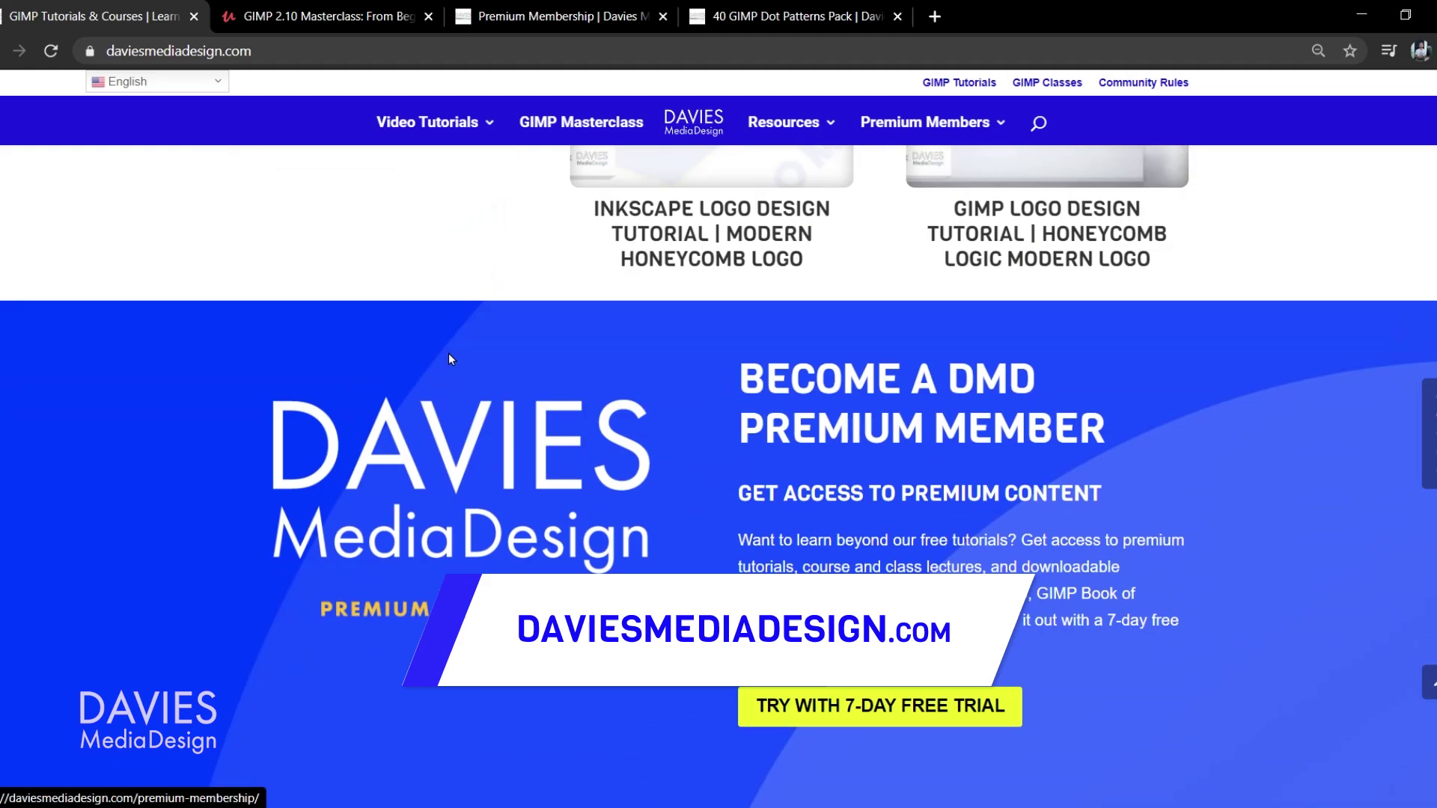
{"action": "scroll", "coordinate": [443, 352], "scroll_direction": "down", "scroll_amount": 8}
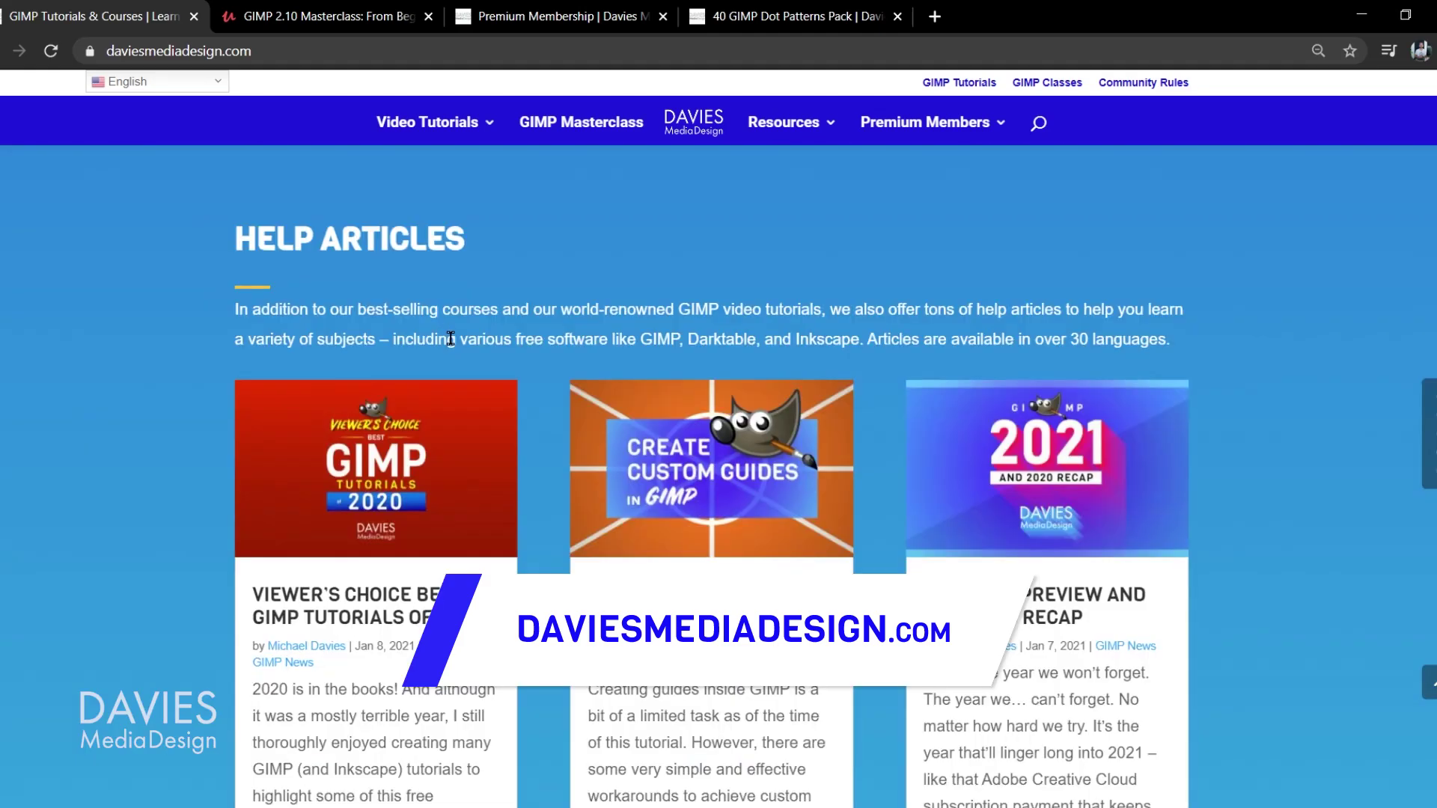
{"action": "scroll", "coordinate": [556, 433], "scroll_direction": "down", "scroll_amount": 20}
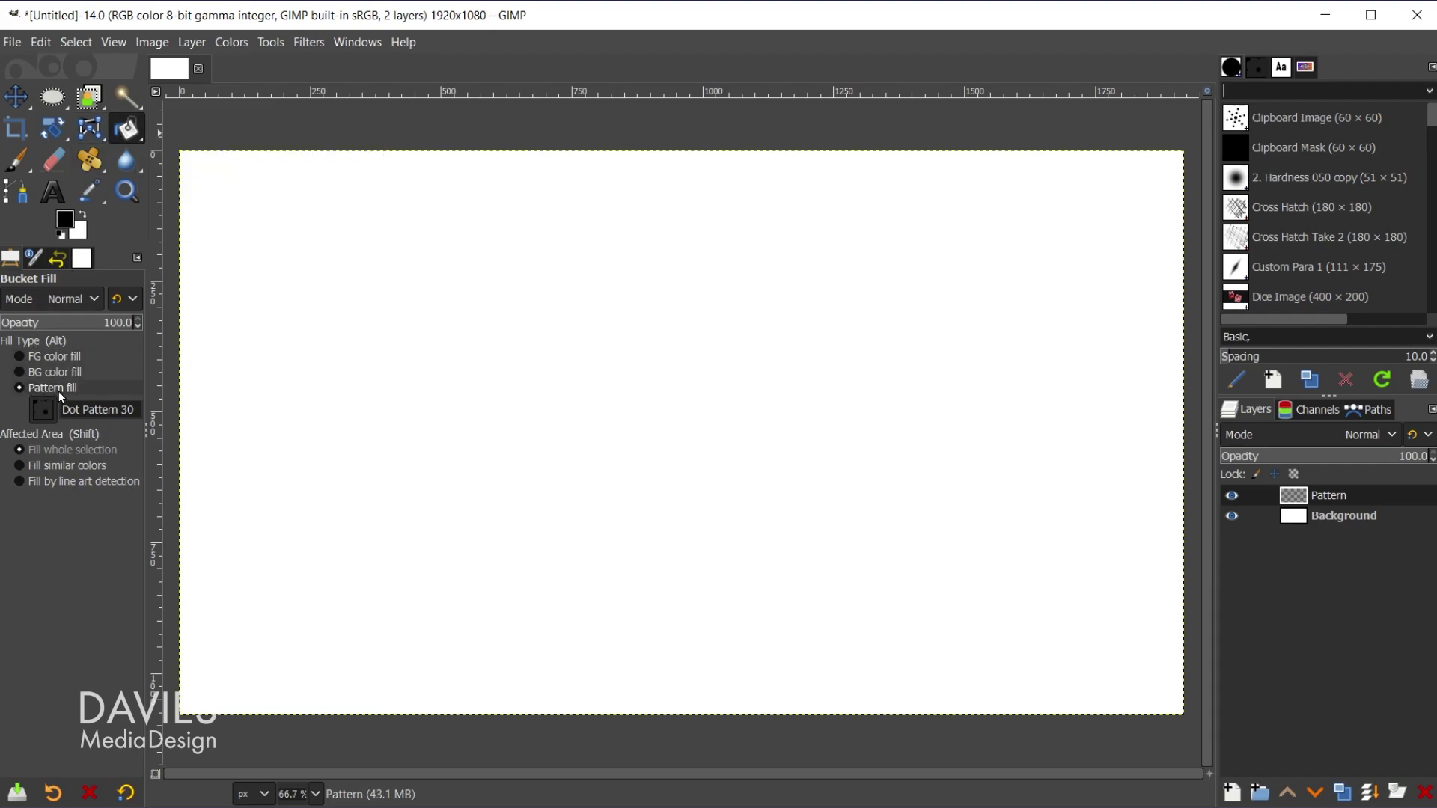
Bucket-fill the 1920x1080 canvas with Dot Pattern 28 from the Patterns list.
{"action": "left_click", "coordinate": [1255, 75]}
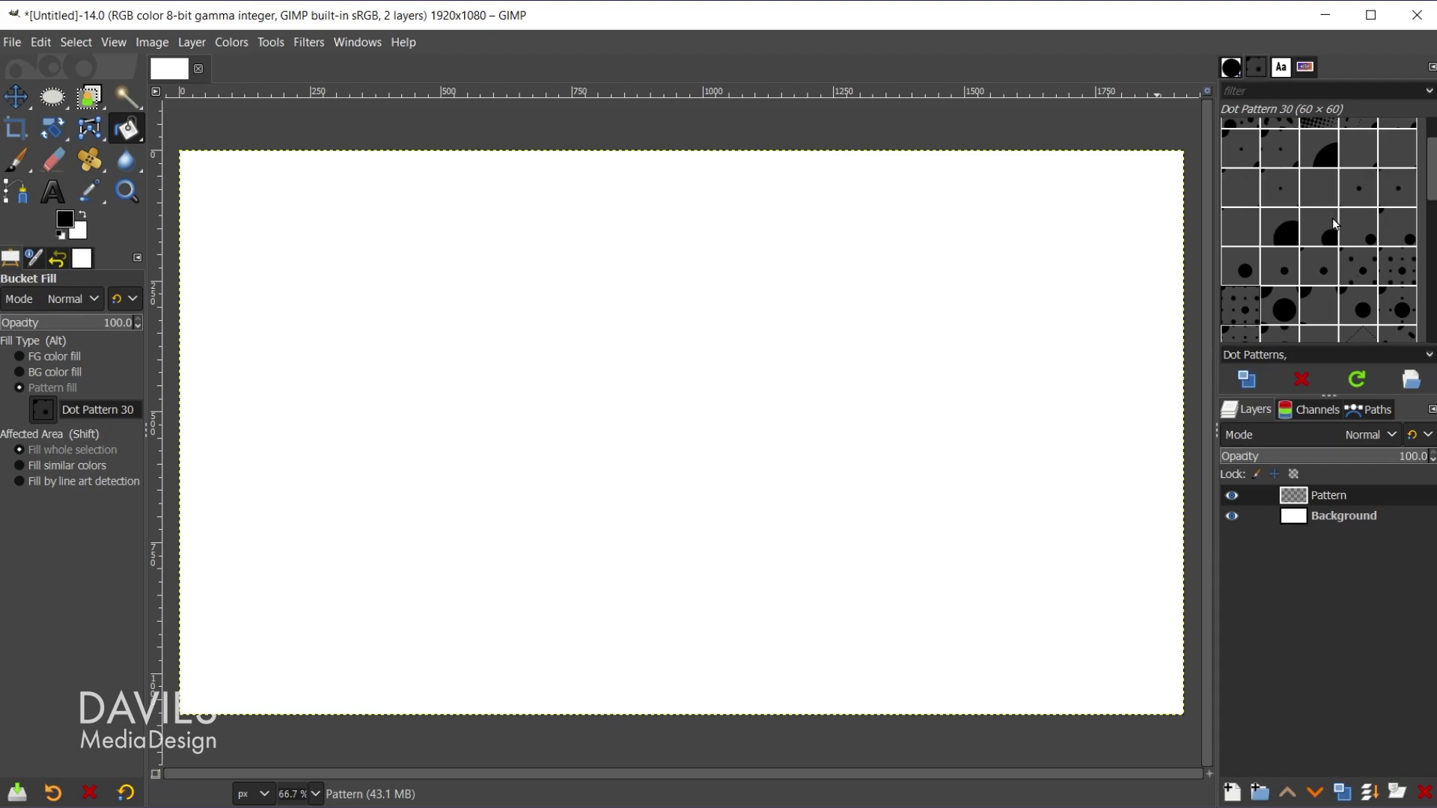
{"action": "scroll", "coordinate": [1336, 223], "scroll_direction": "up", "scroll_amount": 2}
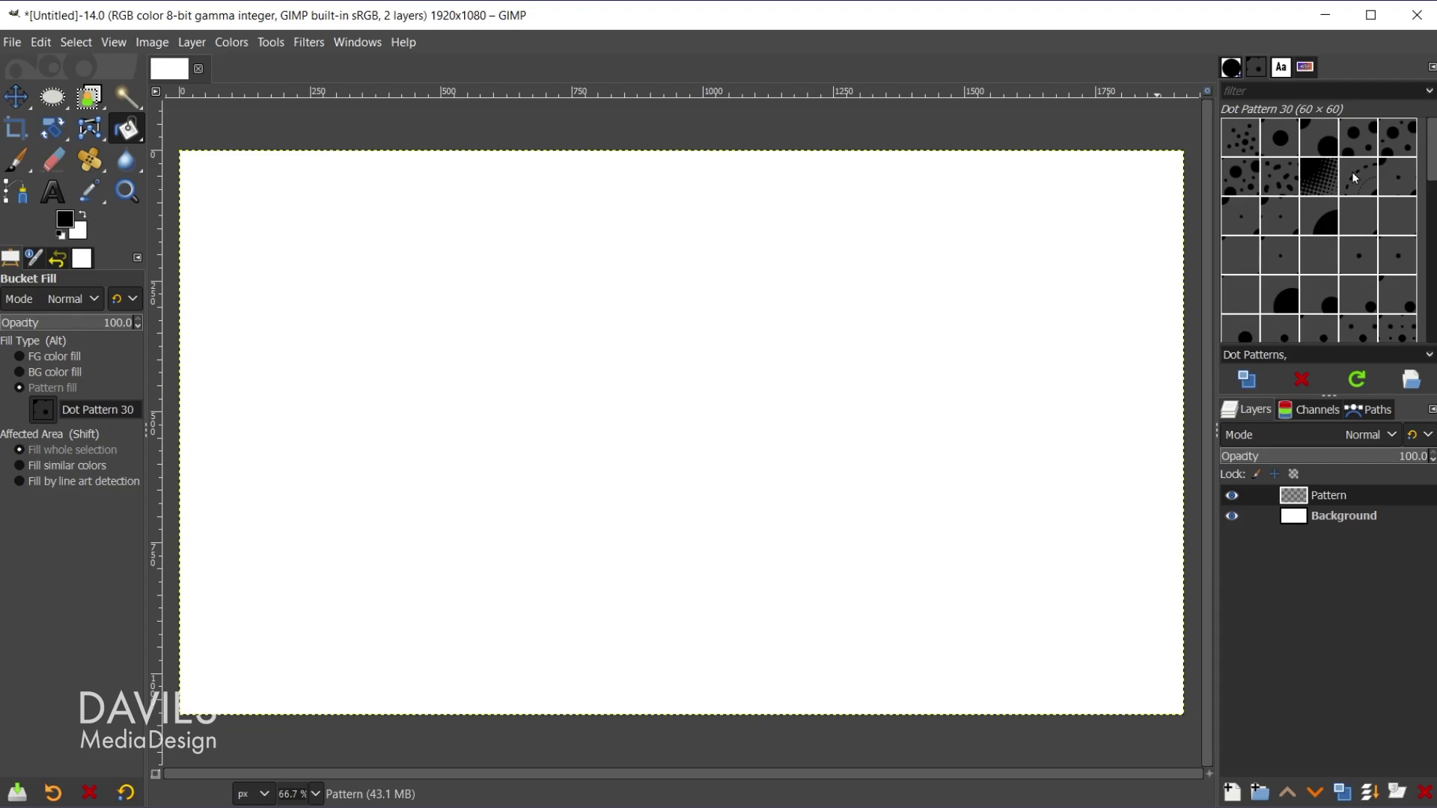
{"action": "scroll", "coordinate": [1289, 191], "scroll_direction": "down", "scroll_amount": 2}
{"action": "left_click", "coordinate": [1357, 231]}
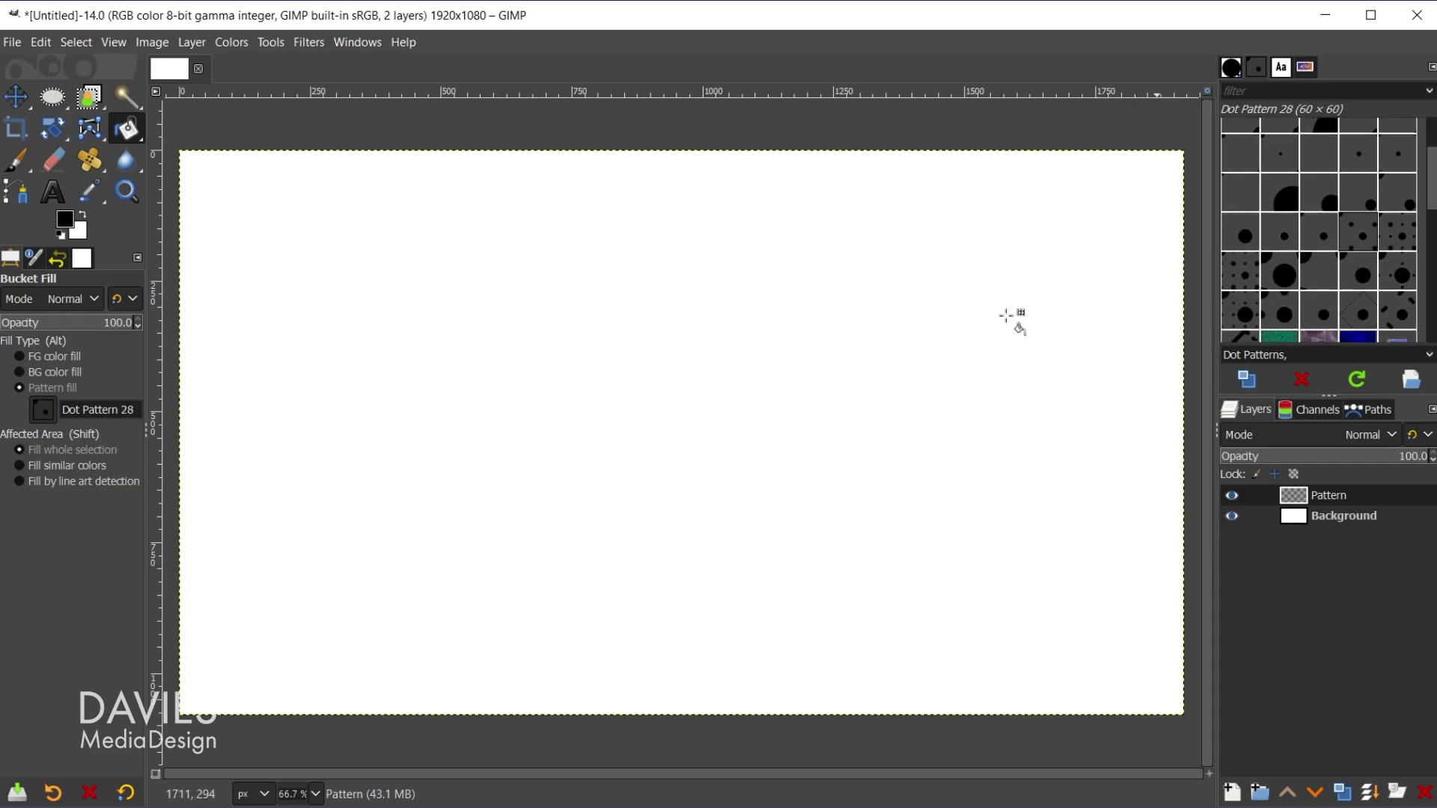
{"action": "left_click", "coordinate": [552, 347]}
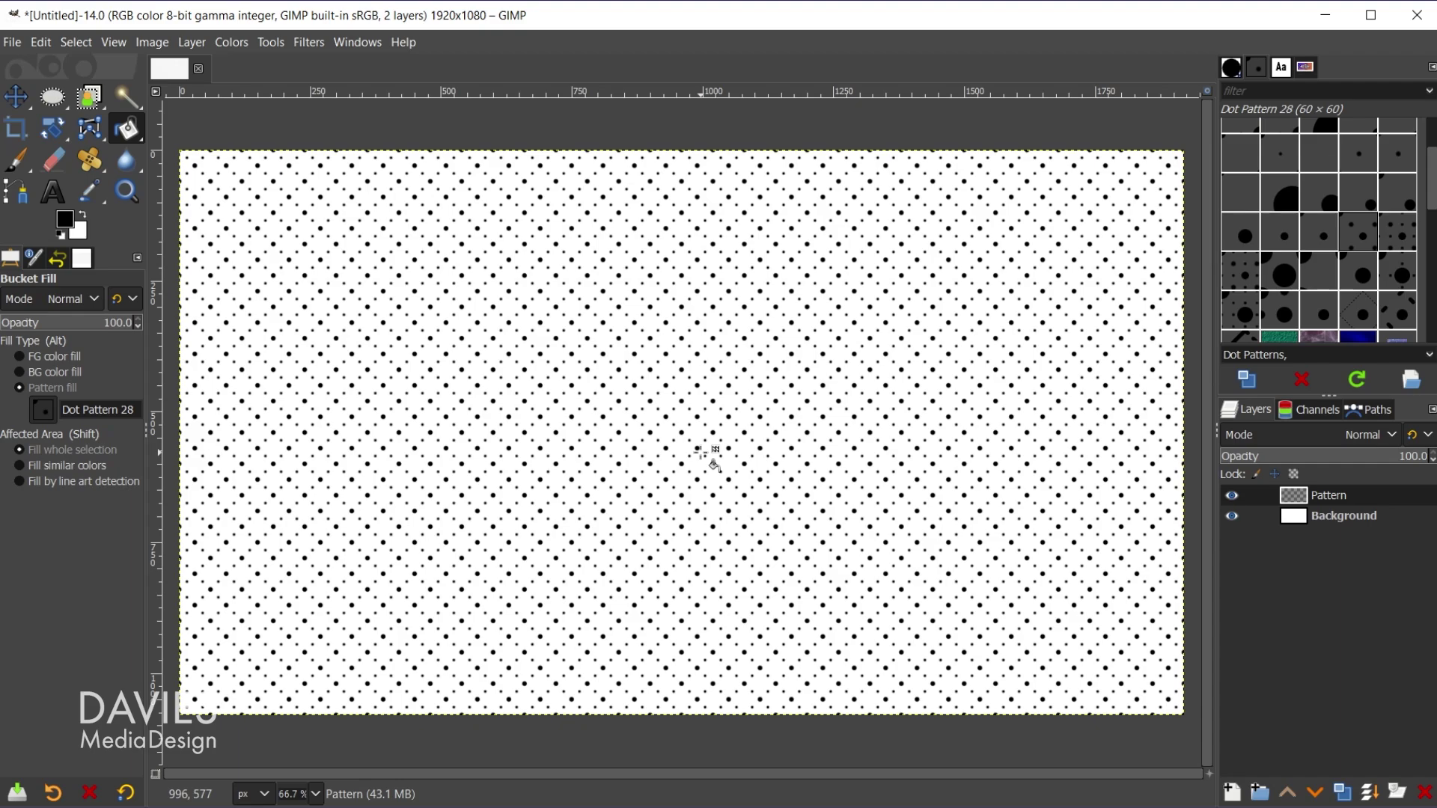
Undo that fill and fill the canvas with Dot Pattern 21 instead.
{"action": "key", "text": "ctrl+z"}
{"action": "left_click", "coordinate": [1293, 191]}
{"action": "left_click", "coordinate": [731, 315]}
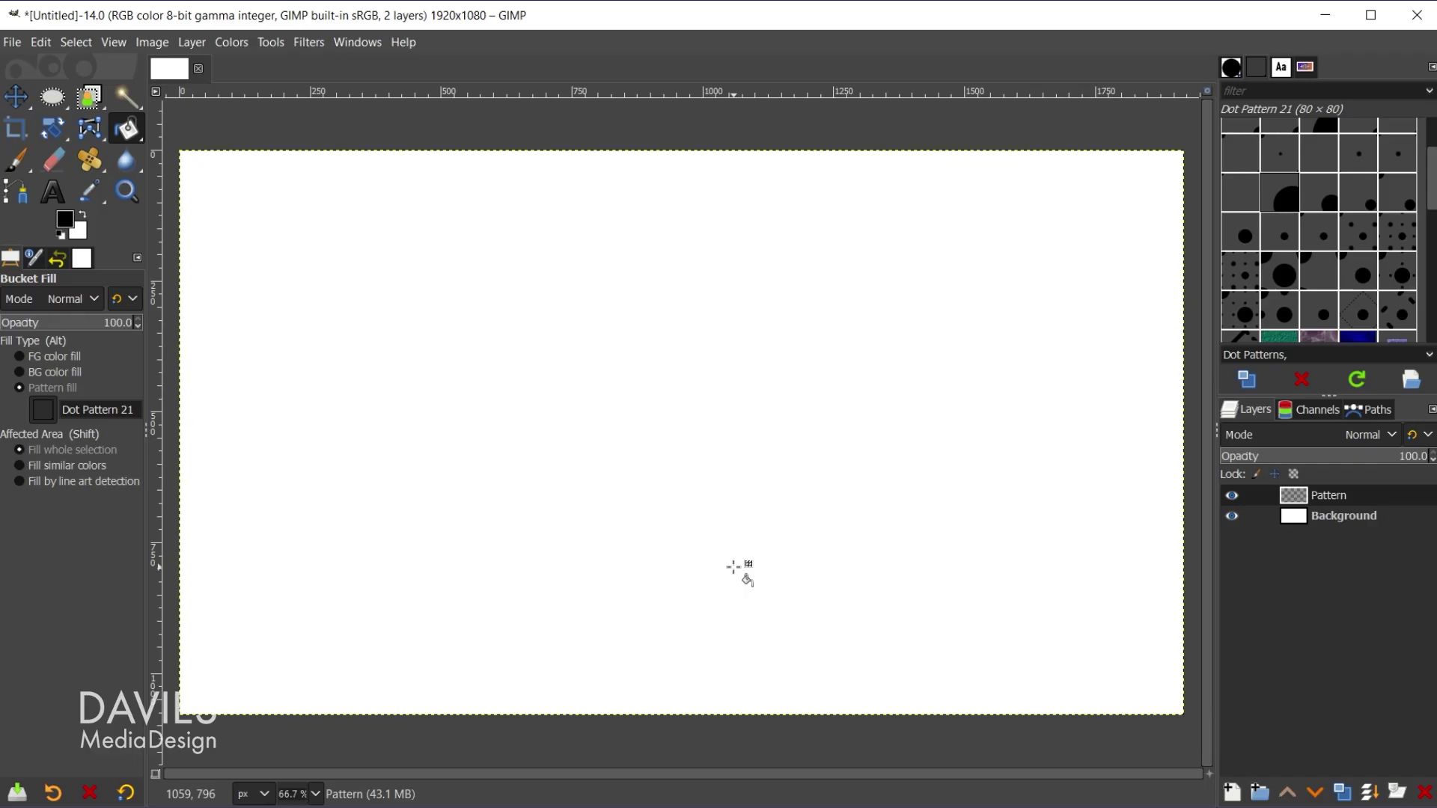
Create a new image with width 60 and height 60 px, then zoom in on it.
{"action": "left_click", "coordinate": [12, 42]}
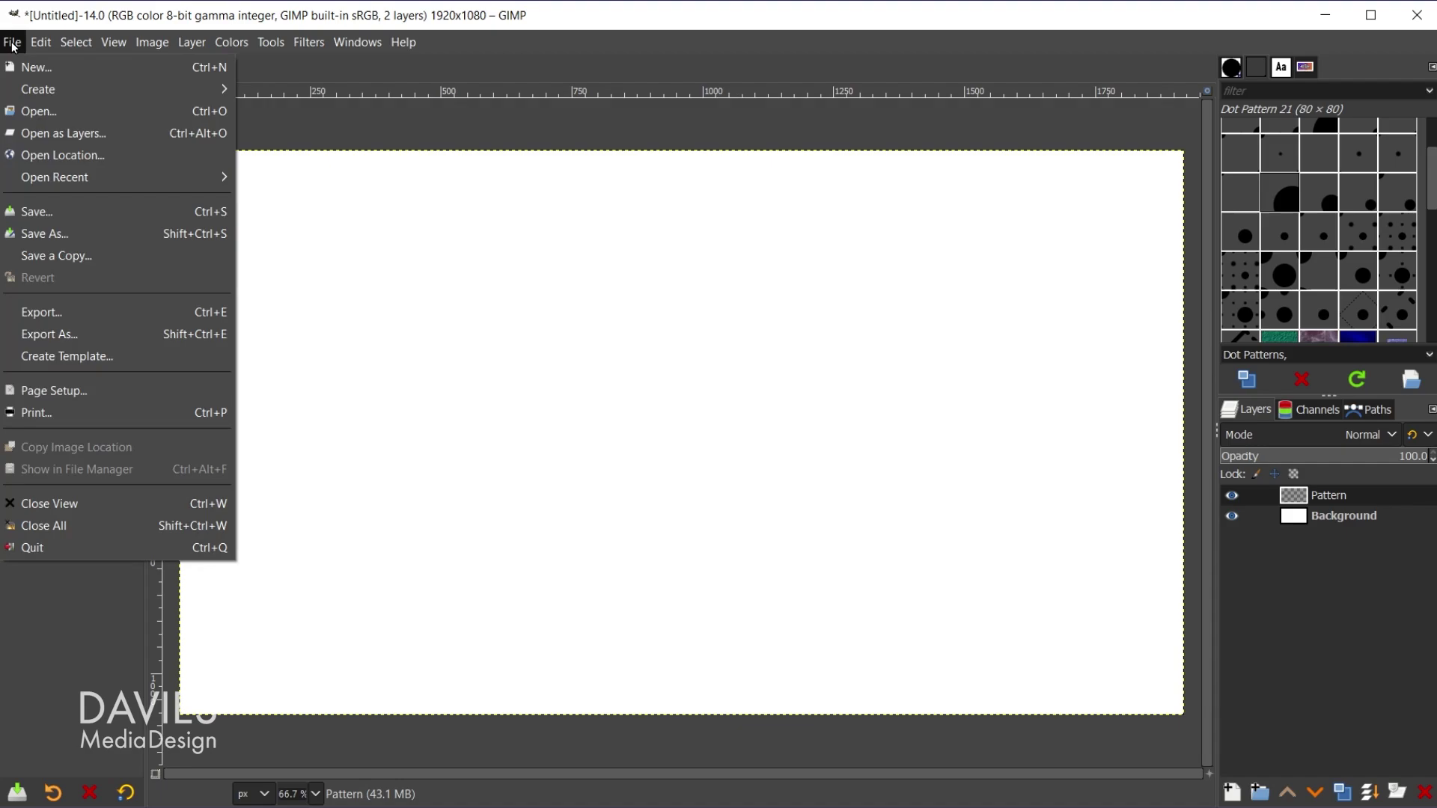
{"action": "left_click", "coordinate": [25, 68]}
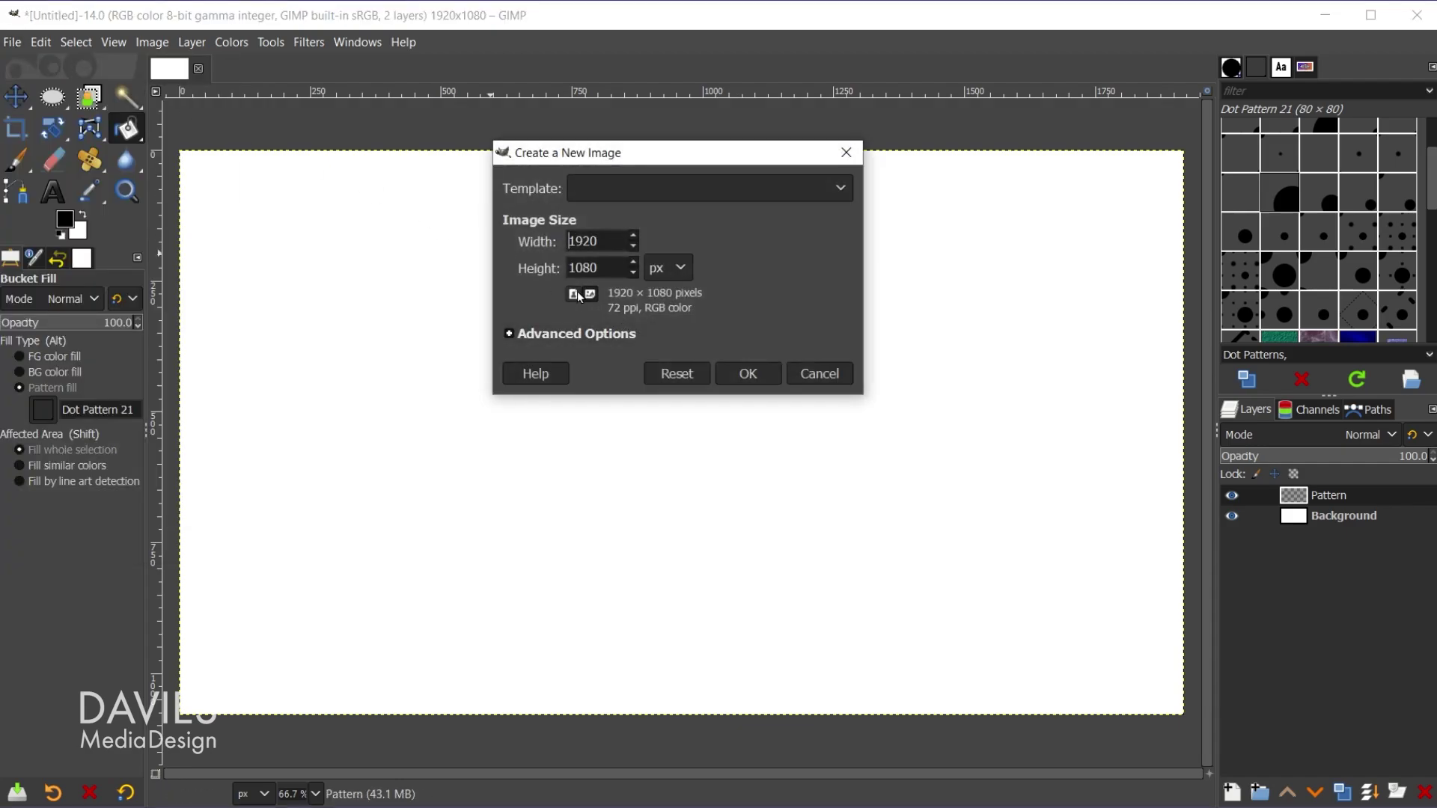
{"action": "double_click", "coordinate": [602, 243]}
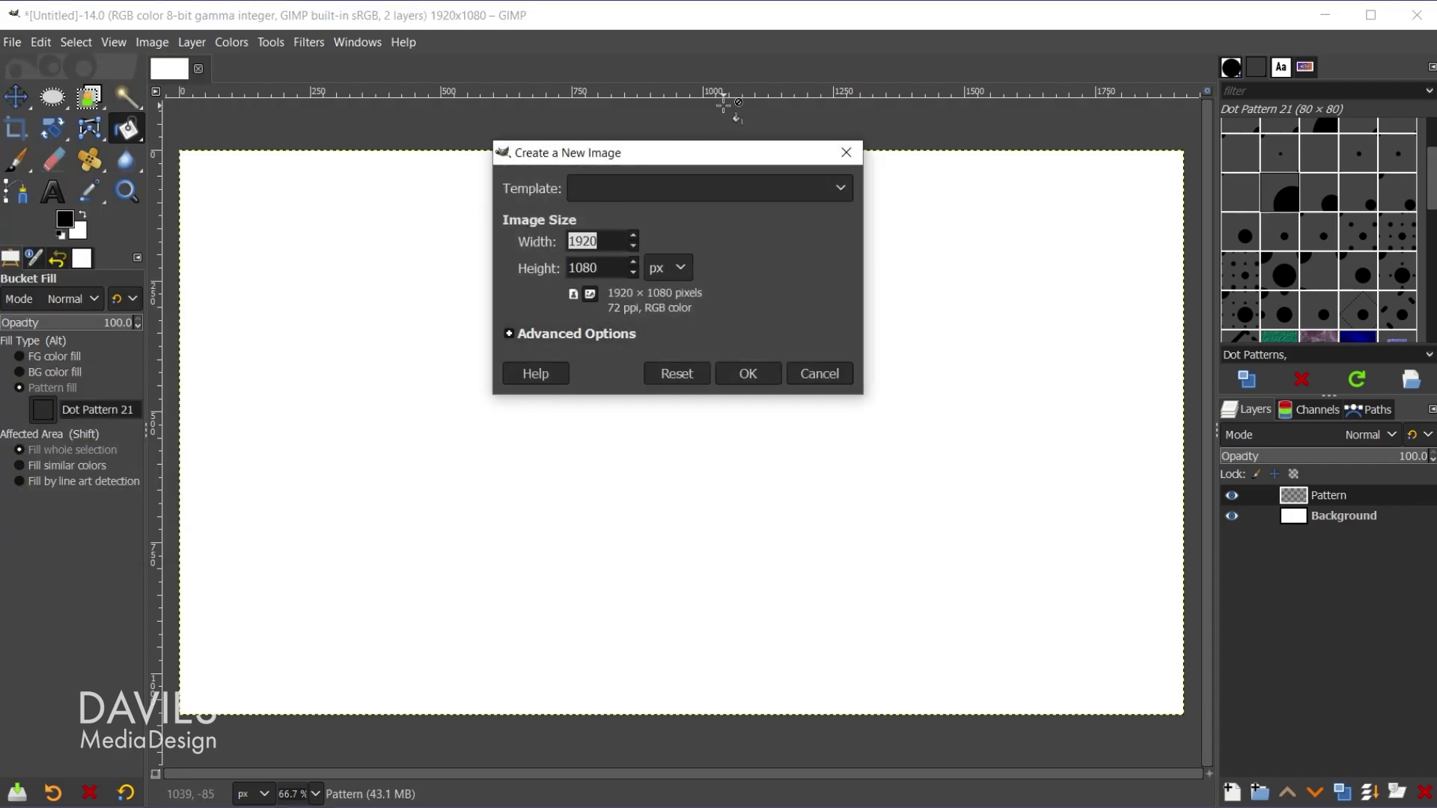
{"action": "type", "text": "60"}
{"action": "key", "text": "Tab"}
{"action": "type", "text": "60"}
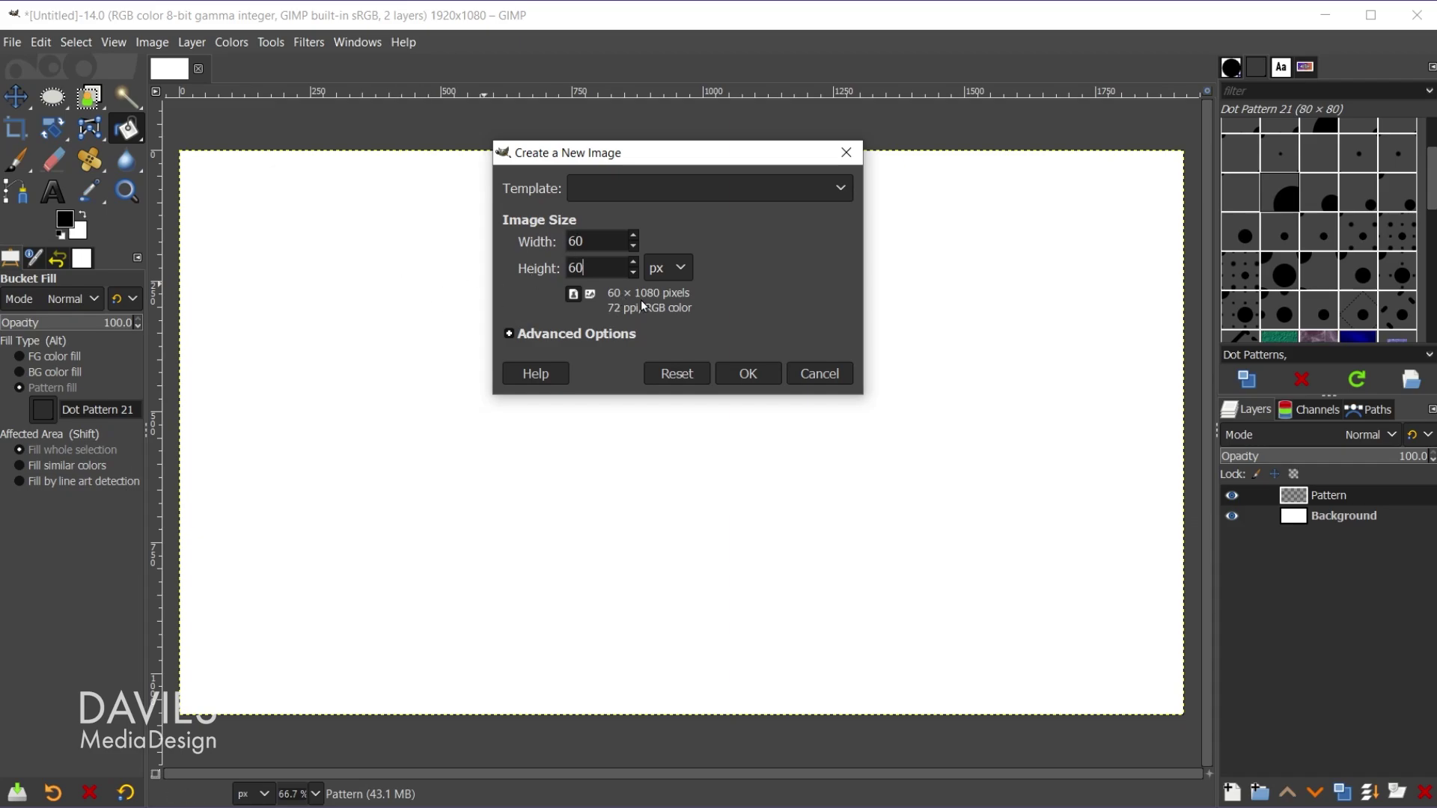
{"action": "left_click", "coordinate": [748, 374]}
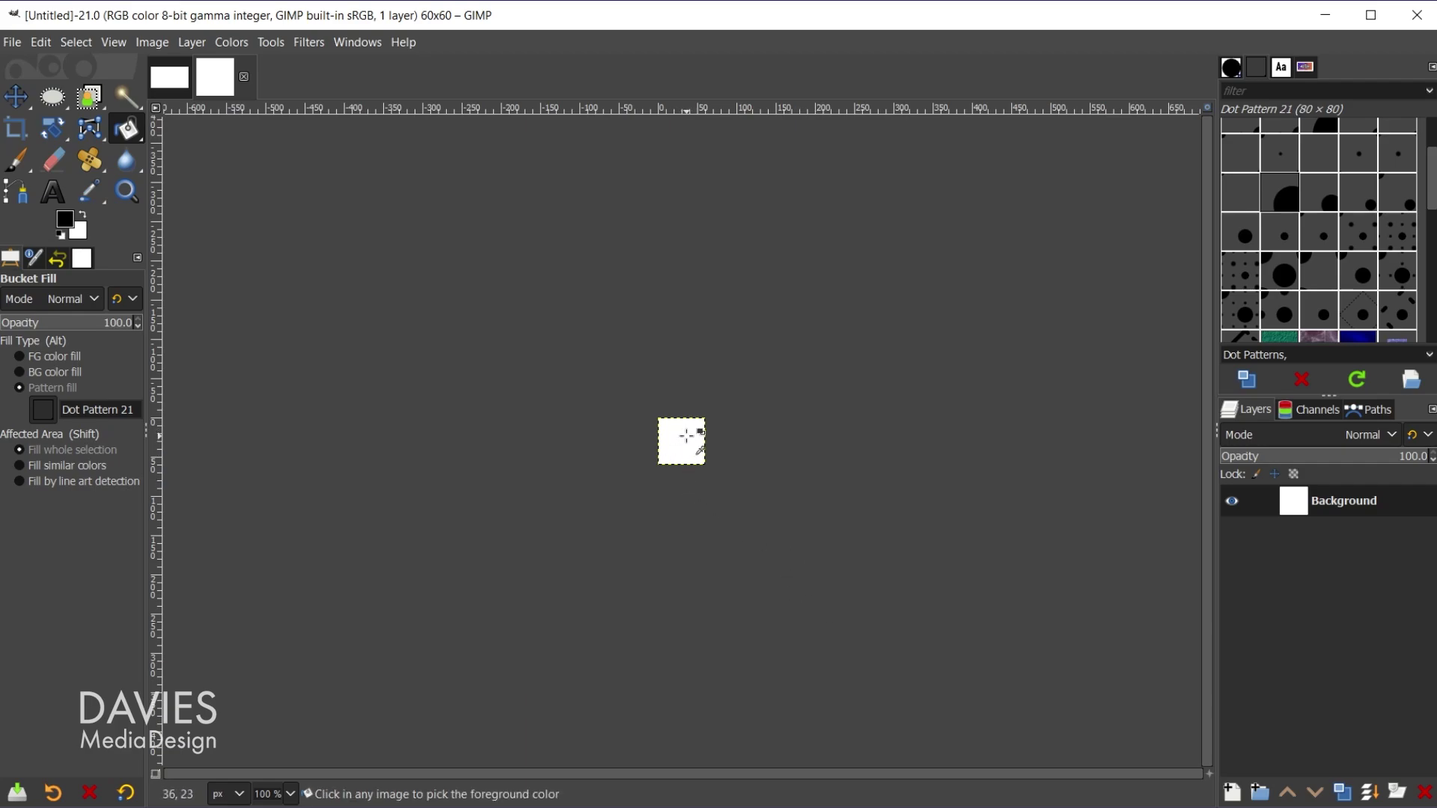
{"action": "scroll", "coordinate": [686, 437], "scroll_direction": "up", "scroll_amount": 7}
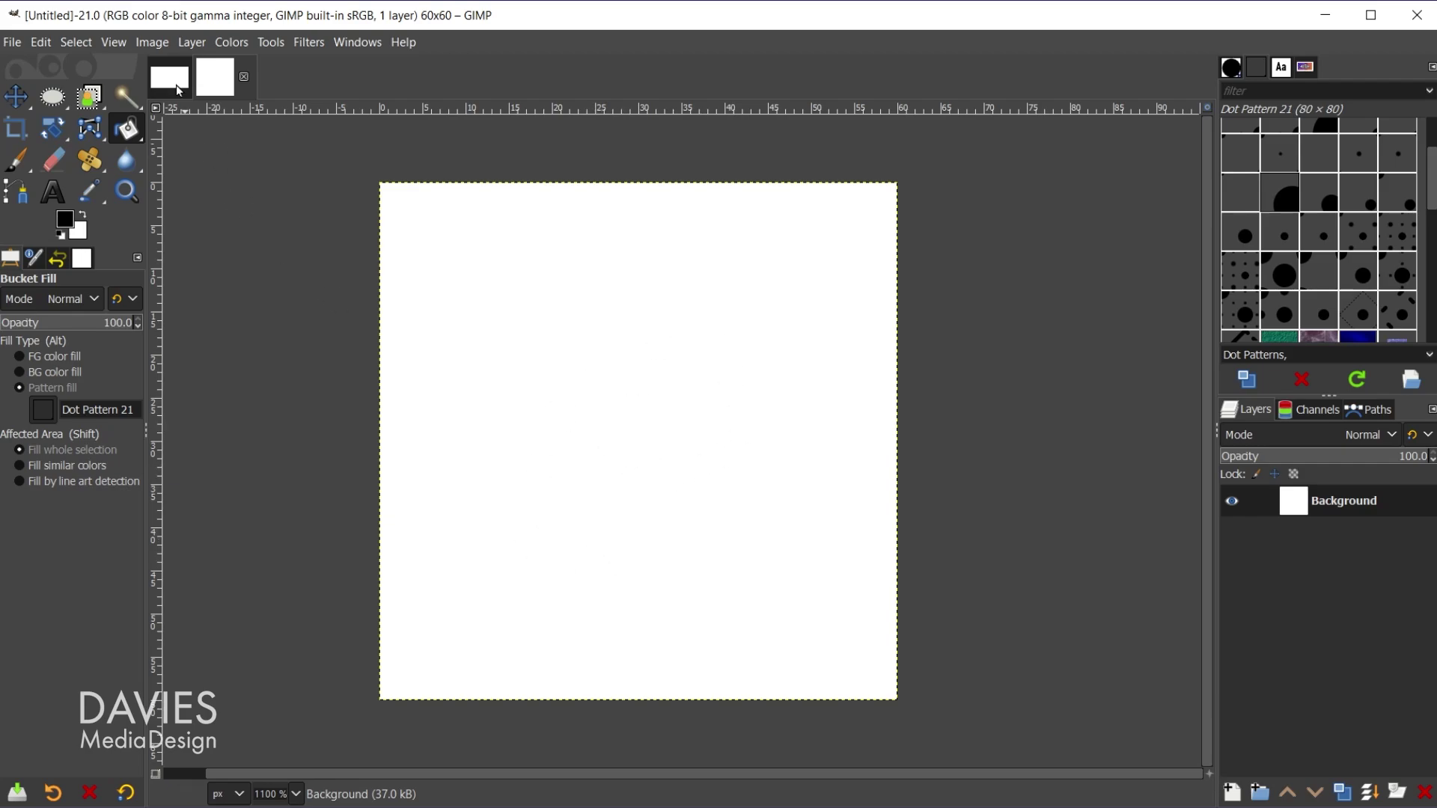
Add a horizontal guide at 50% with New Guide (by Percent).
{"action": "left_click", "coordinate": [152, 42]}
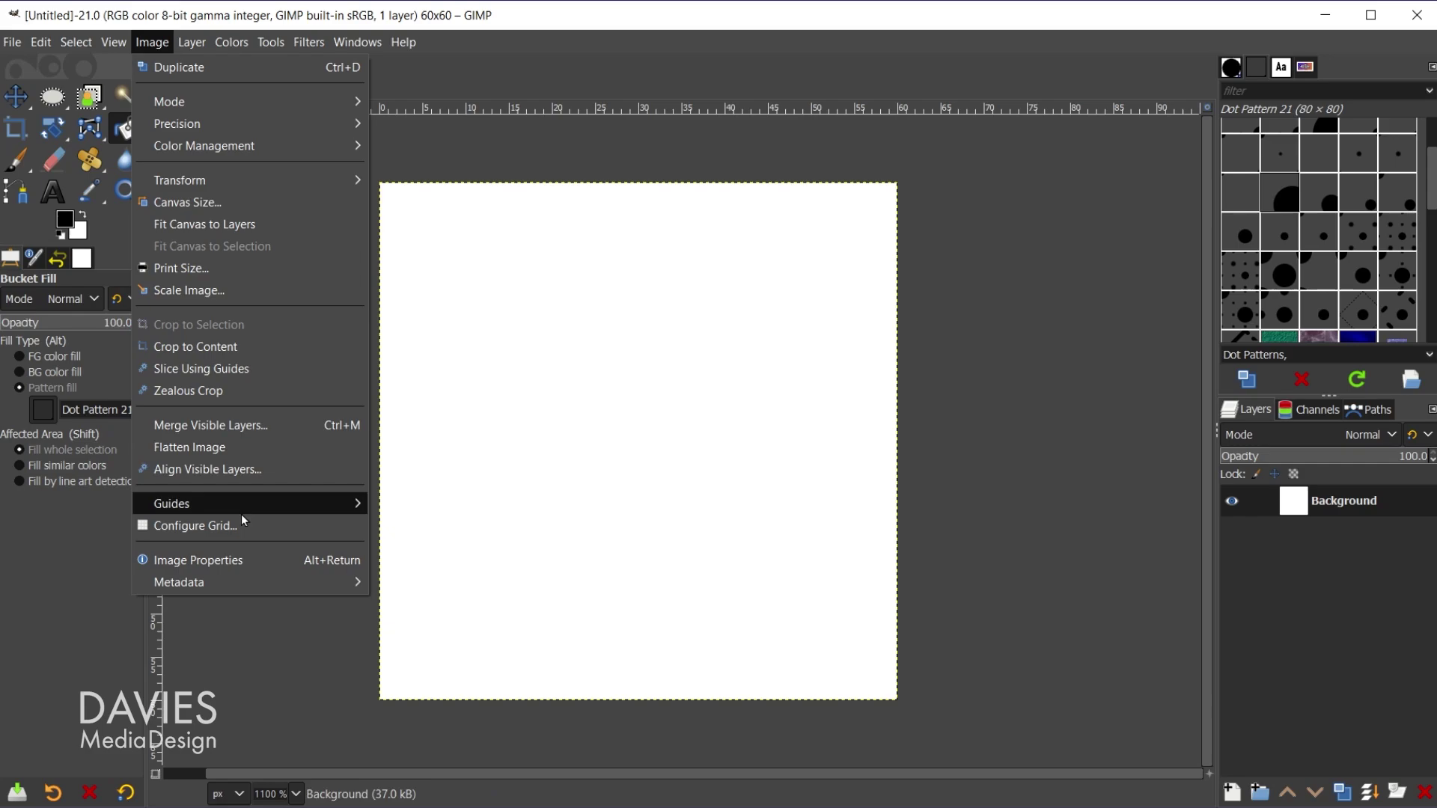
{"action": "mouse_move", "coordinate": [241, 512]}
{"action": "left_click", "coordinate": [393, 504]}
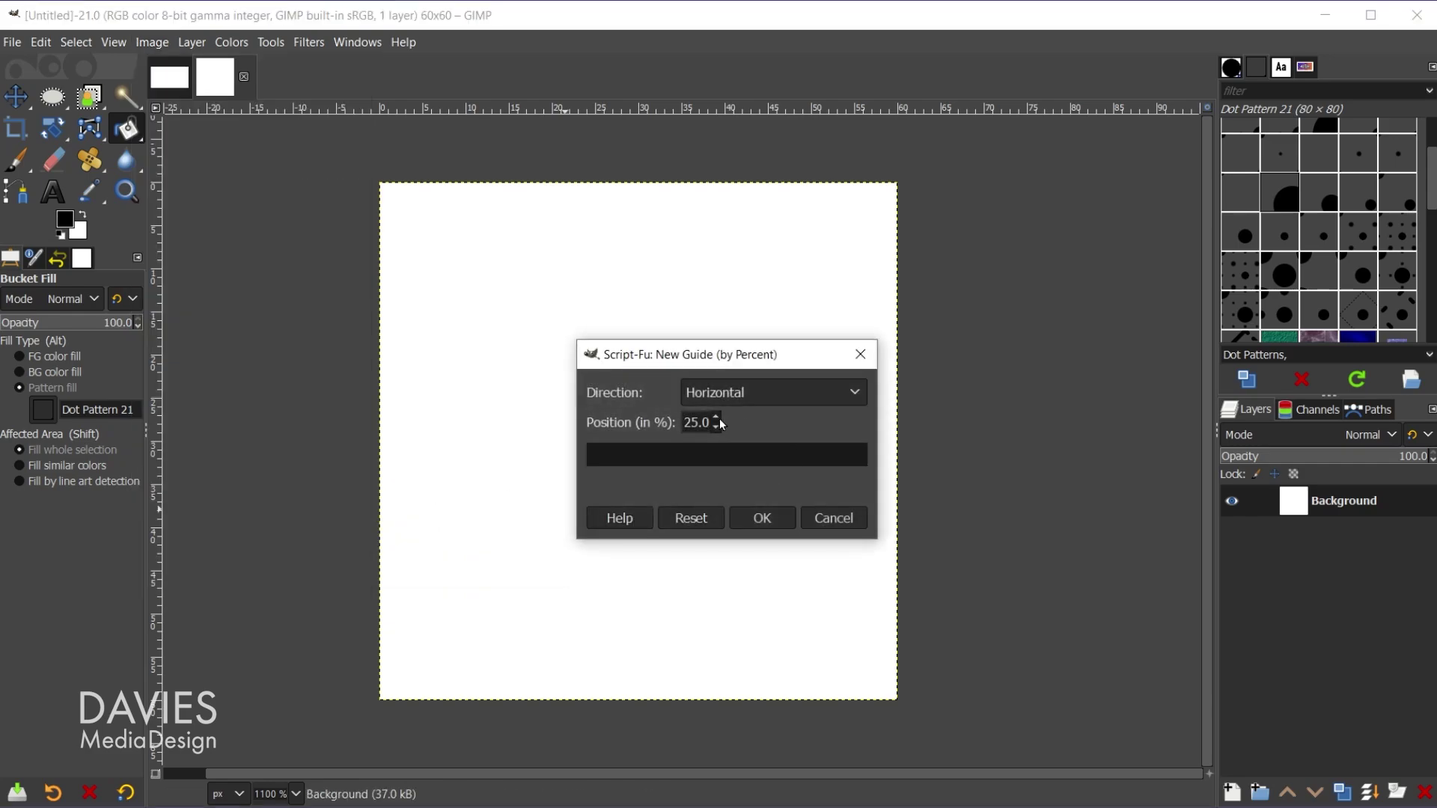
{"action": "left_click_drag", "start_coordinate": [697, 422], "coordinate": [668, 414]}
{"action": "type", "text": "50"}
{"action": "left_click", "coordinate": [762, 518]}
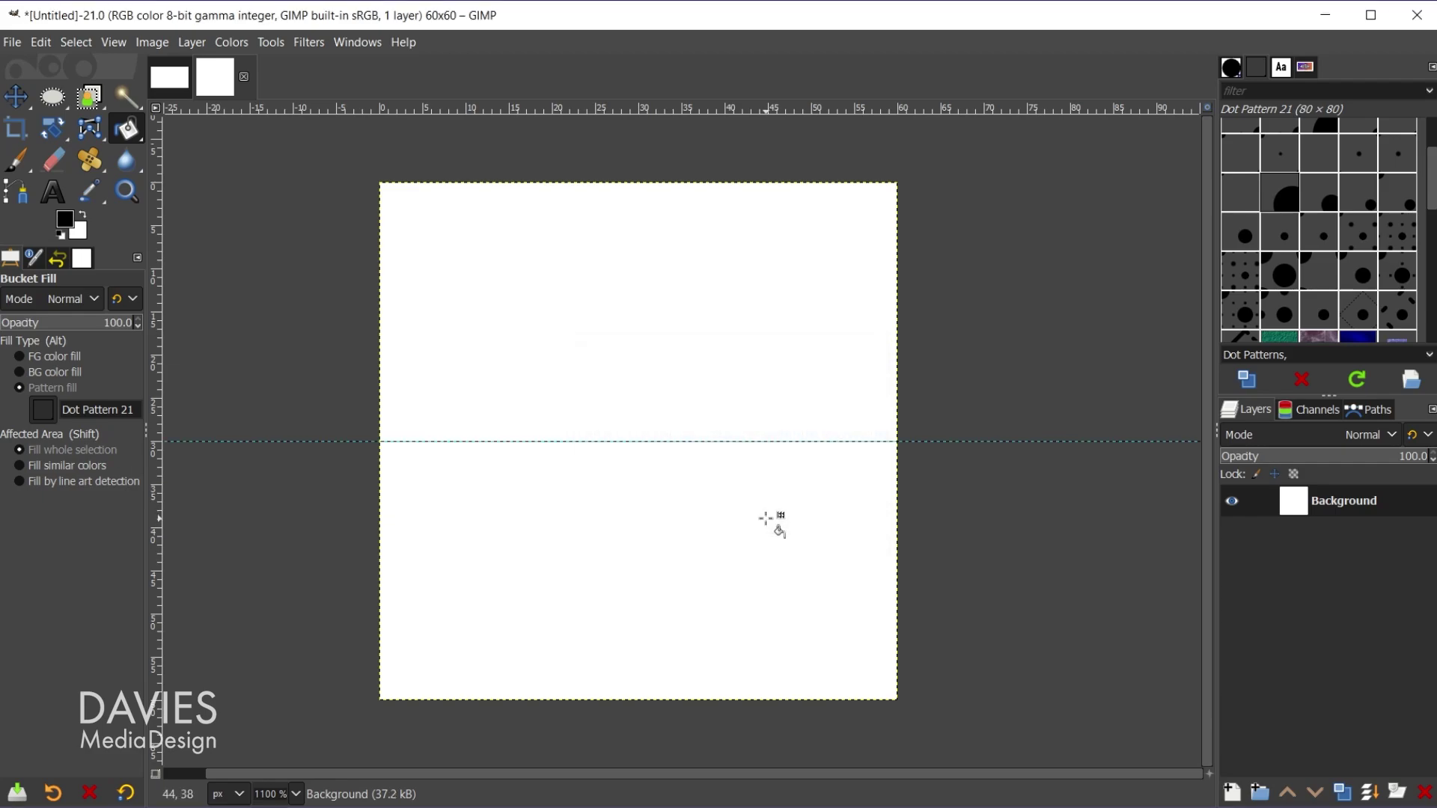
Add a vertical guide at 50% the same way.
{"action": "left_click", "coordinate": [153, 43]}
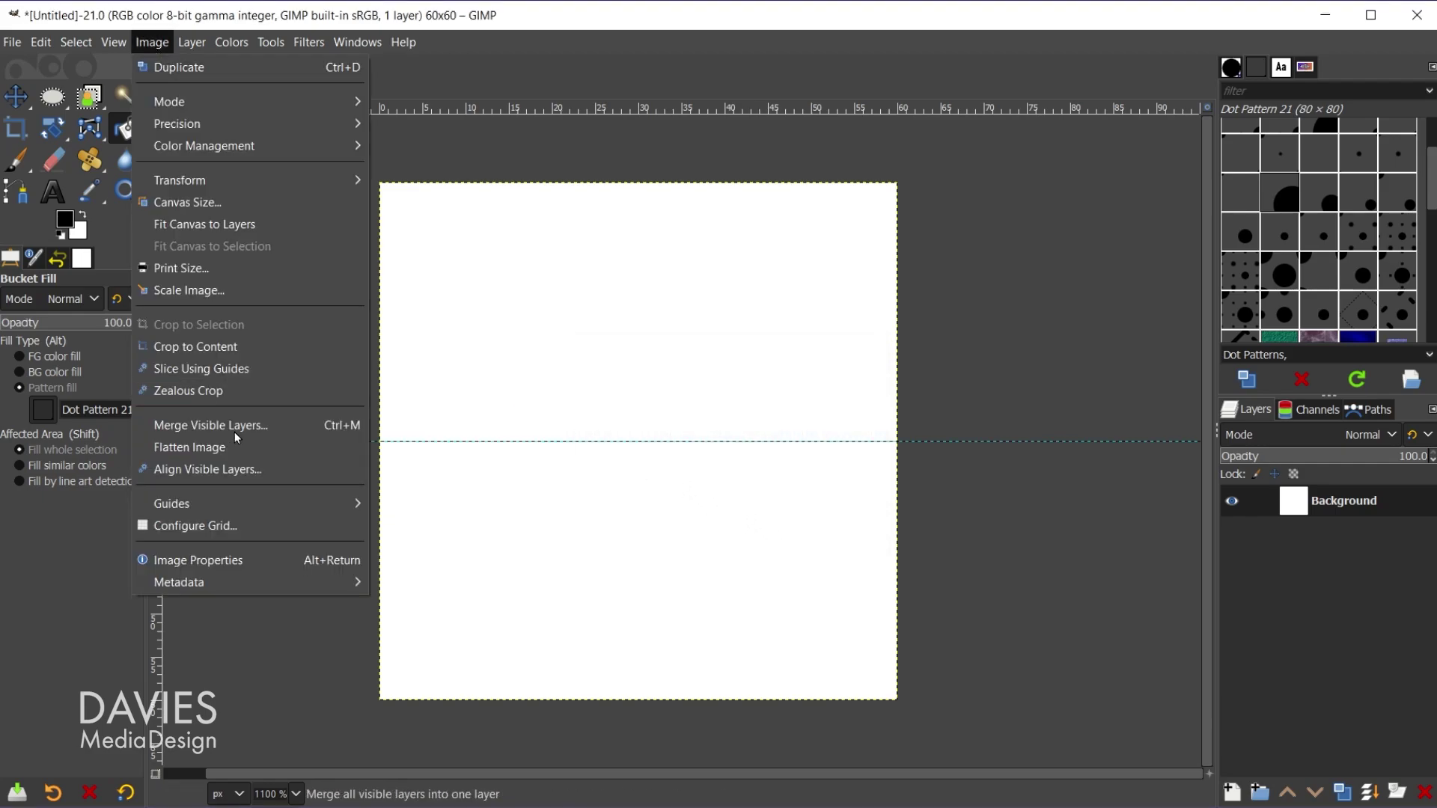
{"action": "left_click", "coordinate": [387, 505]}
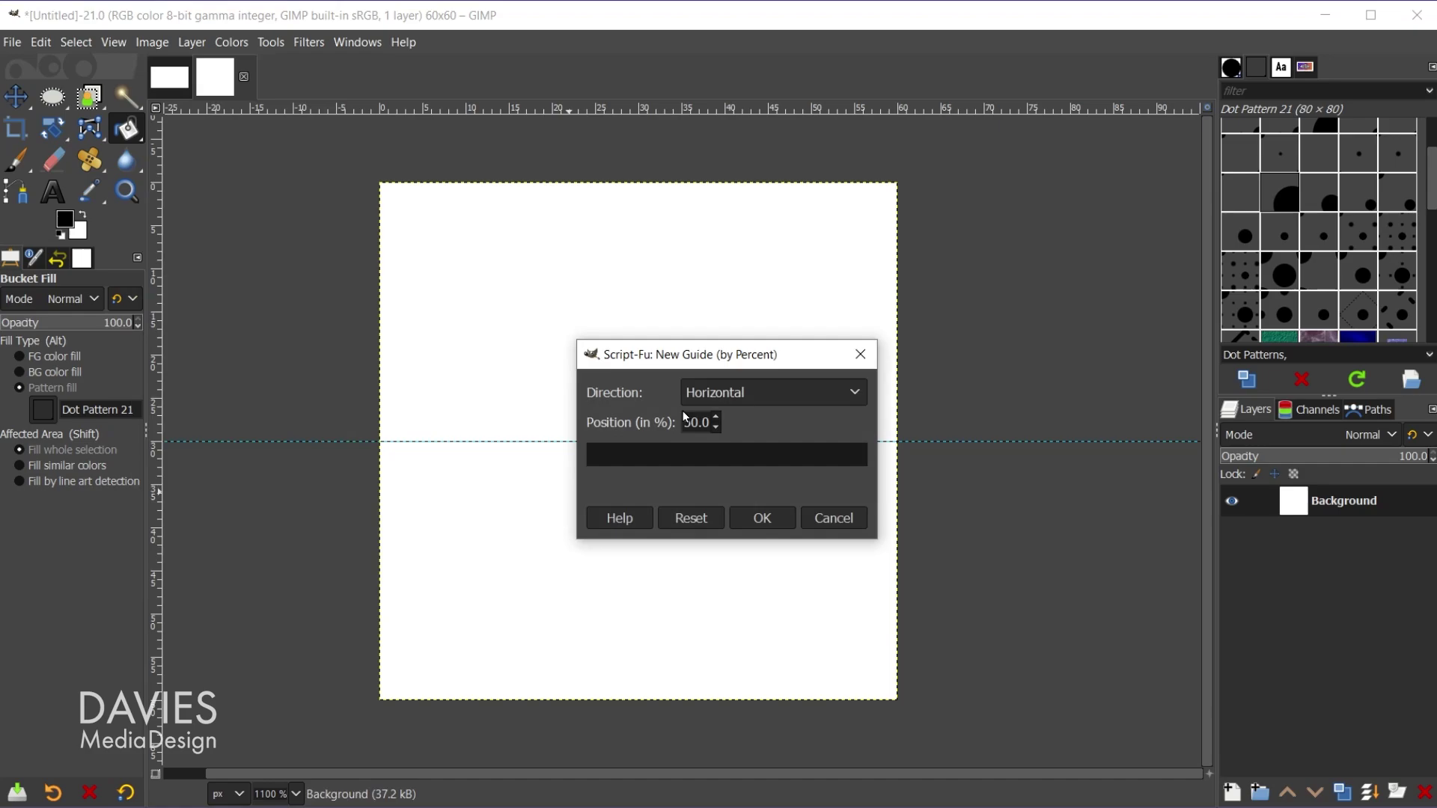
{"action": "left_click", "coordinate": [710, 393]}
{"action": "left_click", "coordinate": [723, 443]}
{"action": "left_click", "coordinate": [762, 518]}
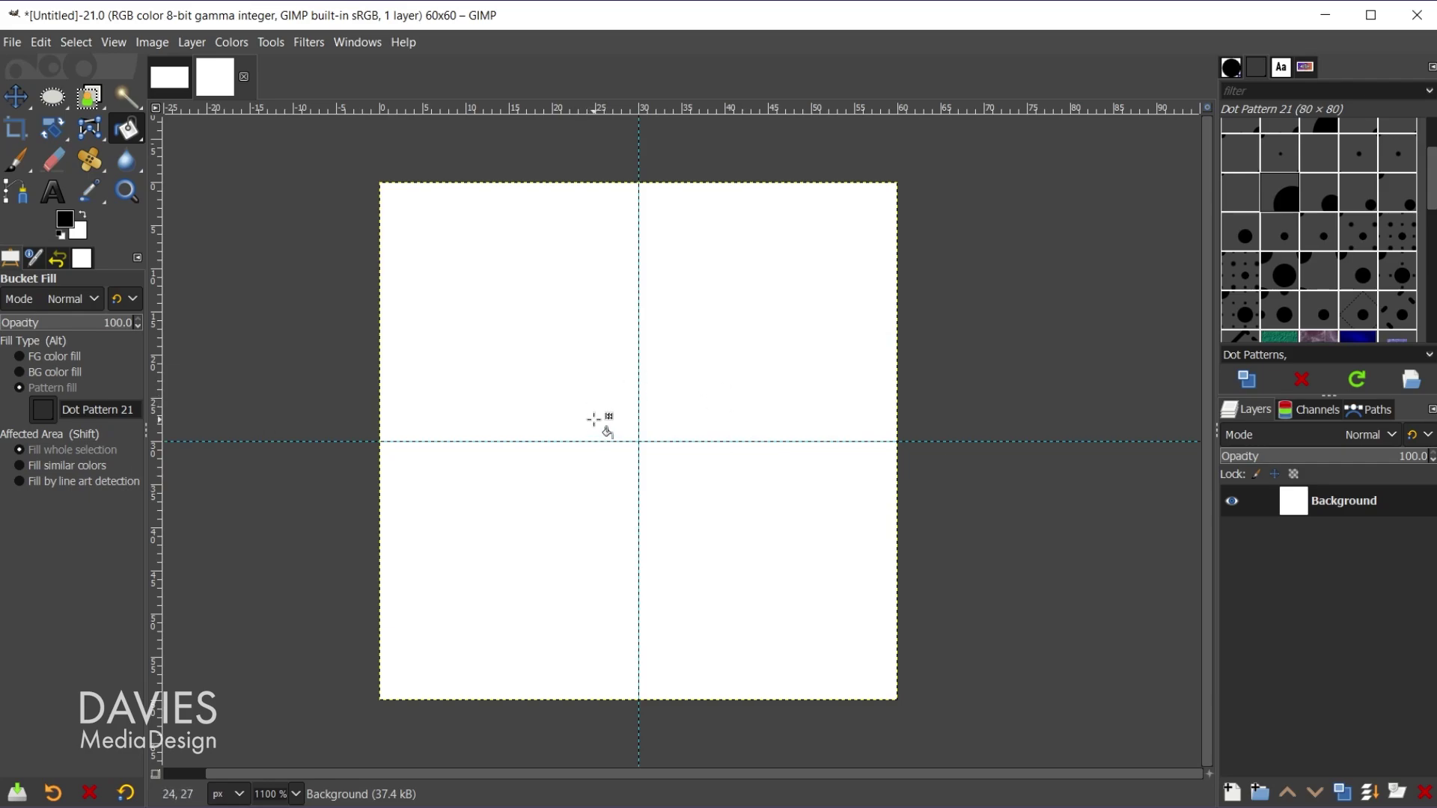
Add a new layer named 'Dot' filled with Transparency above the Background.
{"action": "left_click", "coordinate": [1231, 792]}
{"action": "left_click_drag", "start_coordinate": [1246, 322], "coordinate": [1128, 145]}
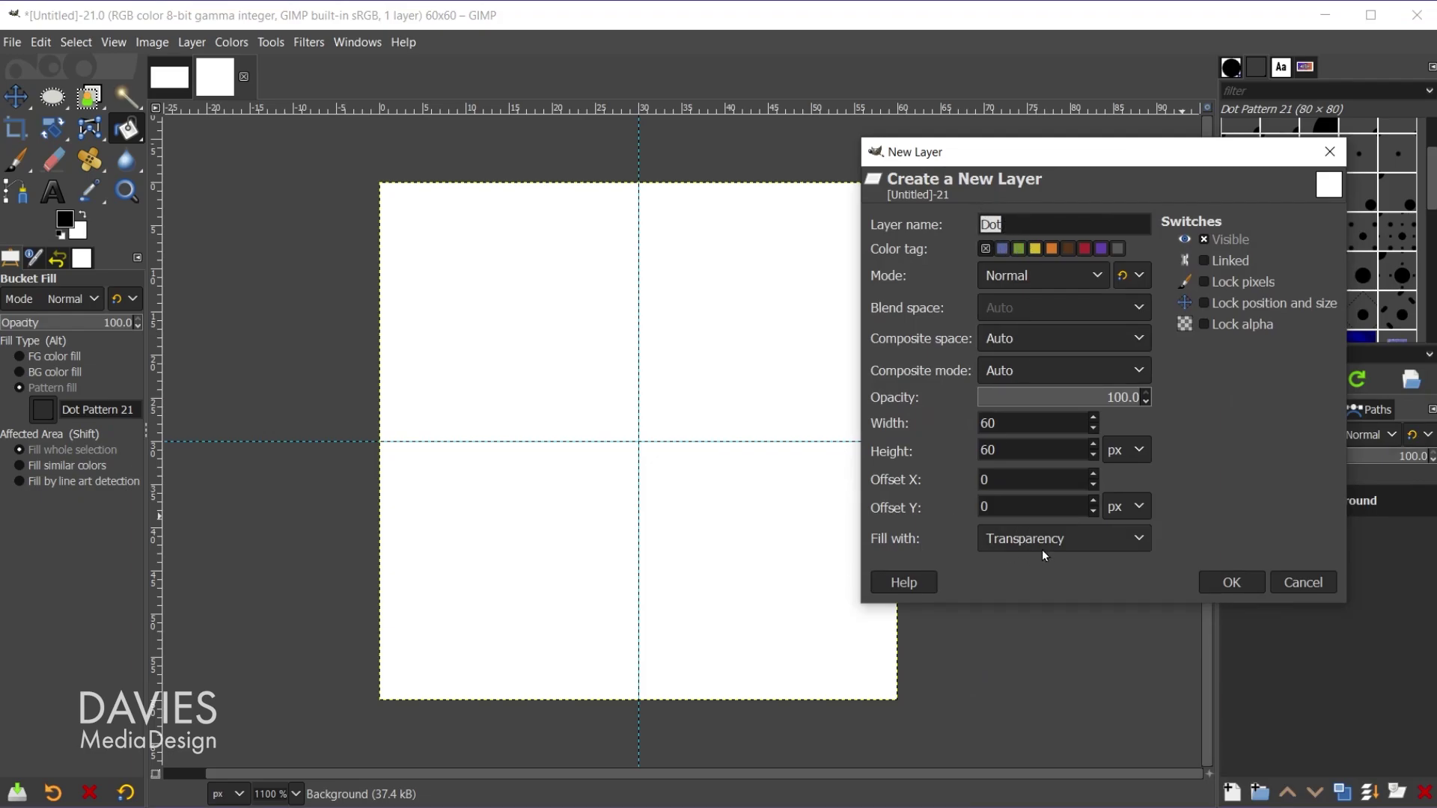
{"action": "left_click", "coordinate": [1232, 583]}
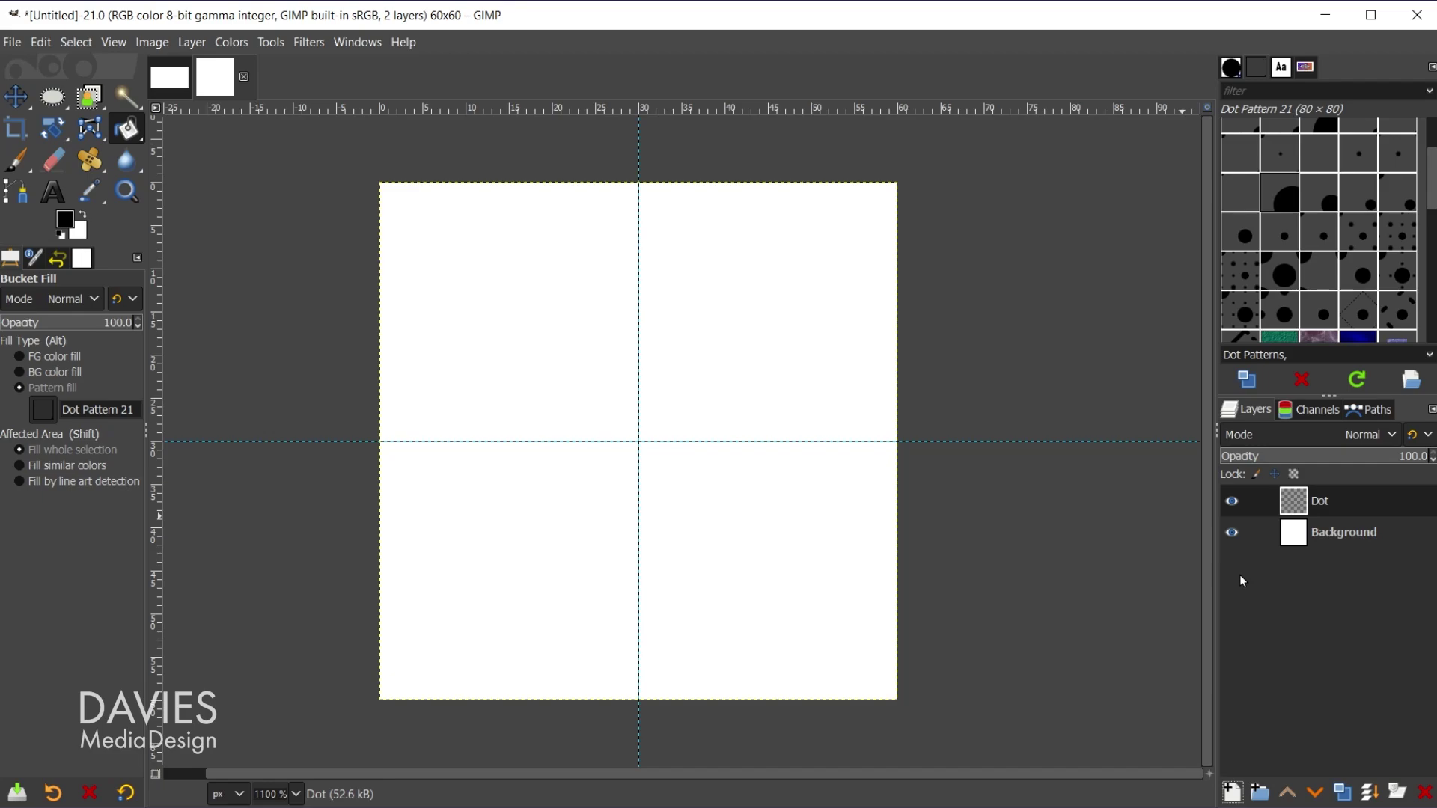
Draw an ellipse selection sized 30 × 30 px and position it at 15, 15.
{"action": "left_click", "coordinate": [53, 98]}
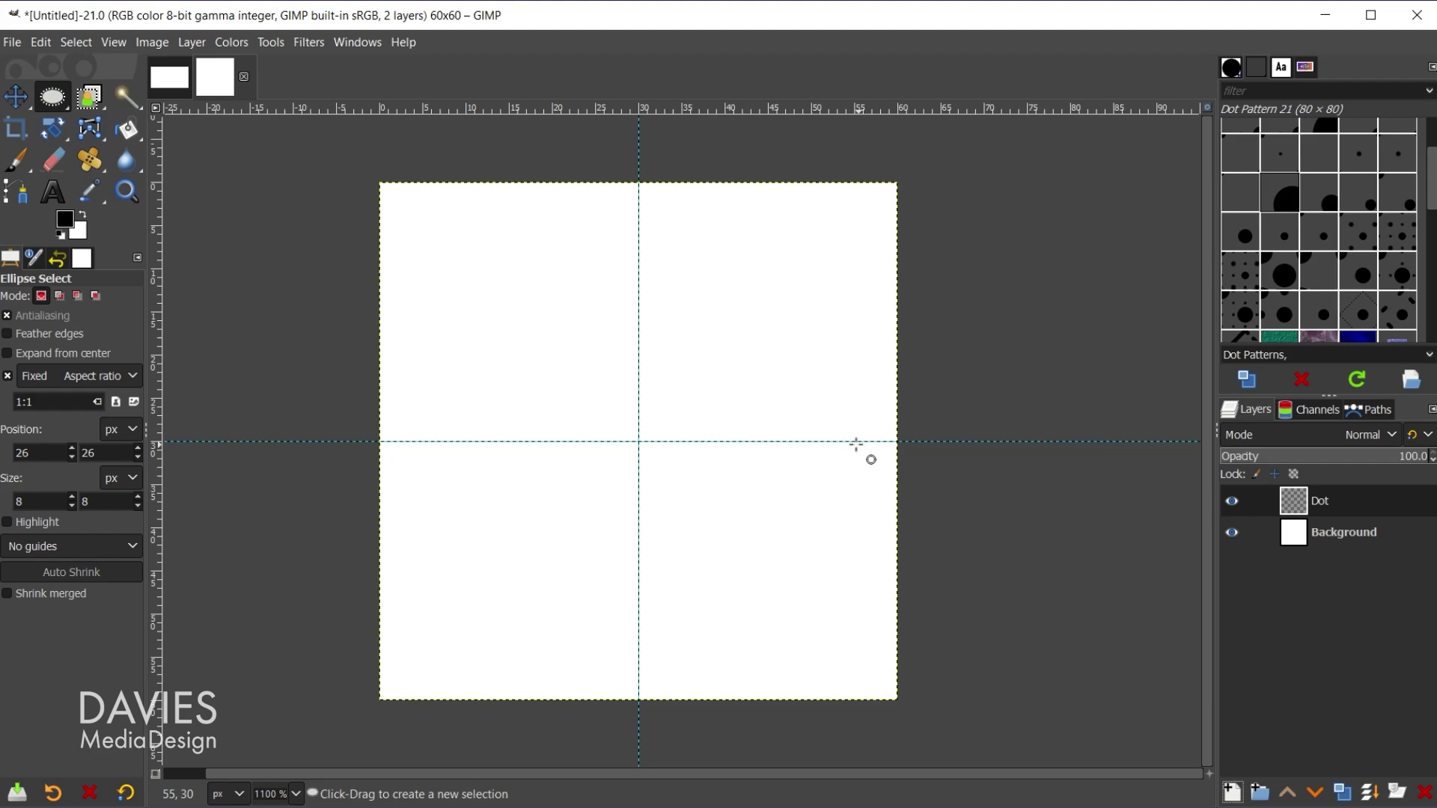
{"action": "left_click_drag", "start_coordinate": [509, 294], "coordinate": [776, 595]}
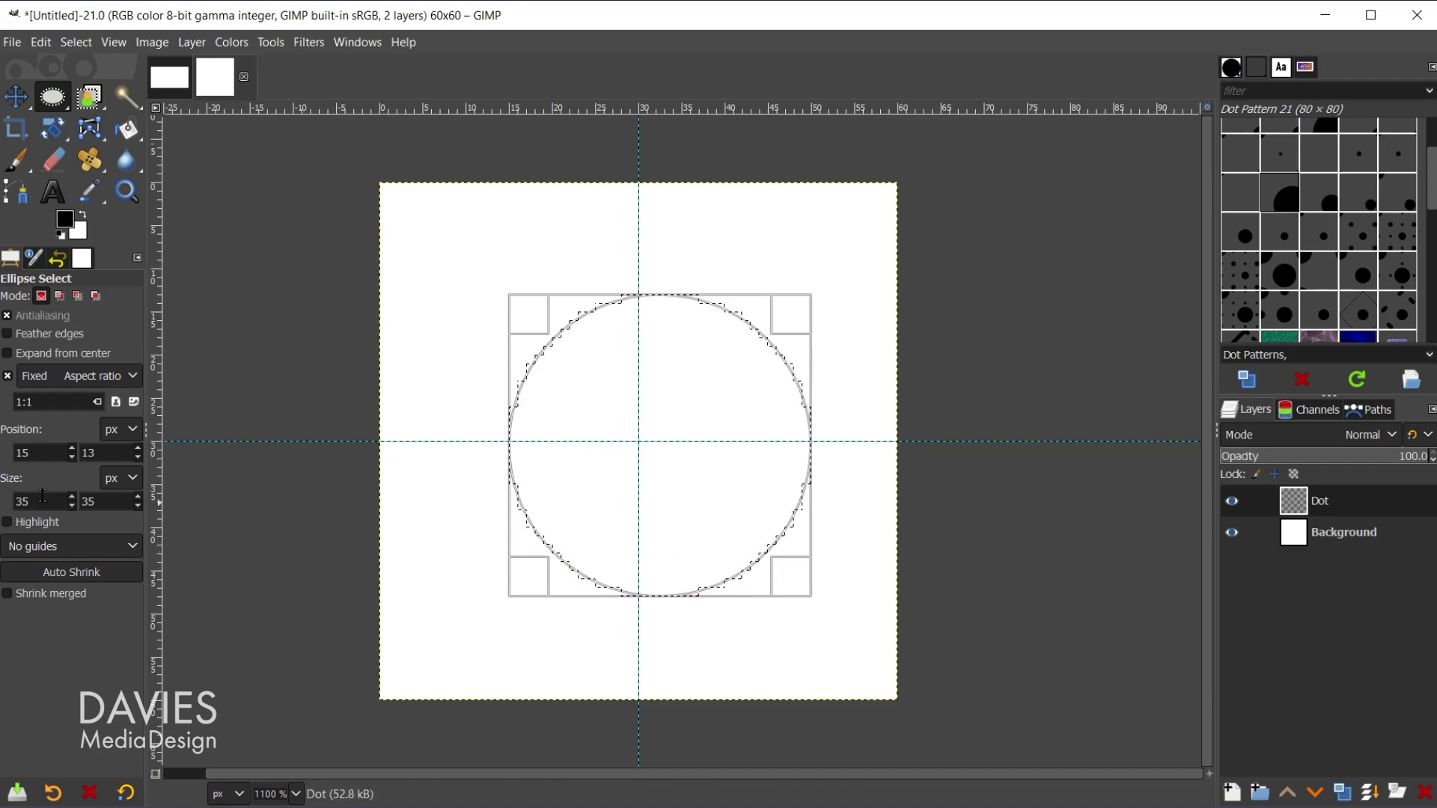
{"action": "double_click", "coordinate": [63, 498]}
{"action": "type", "text": "30"}
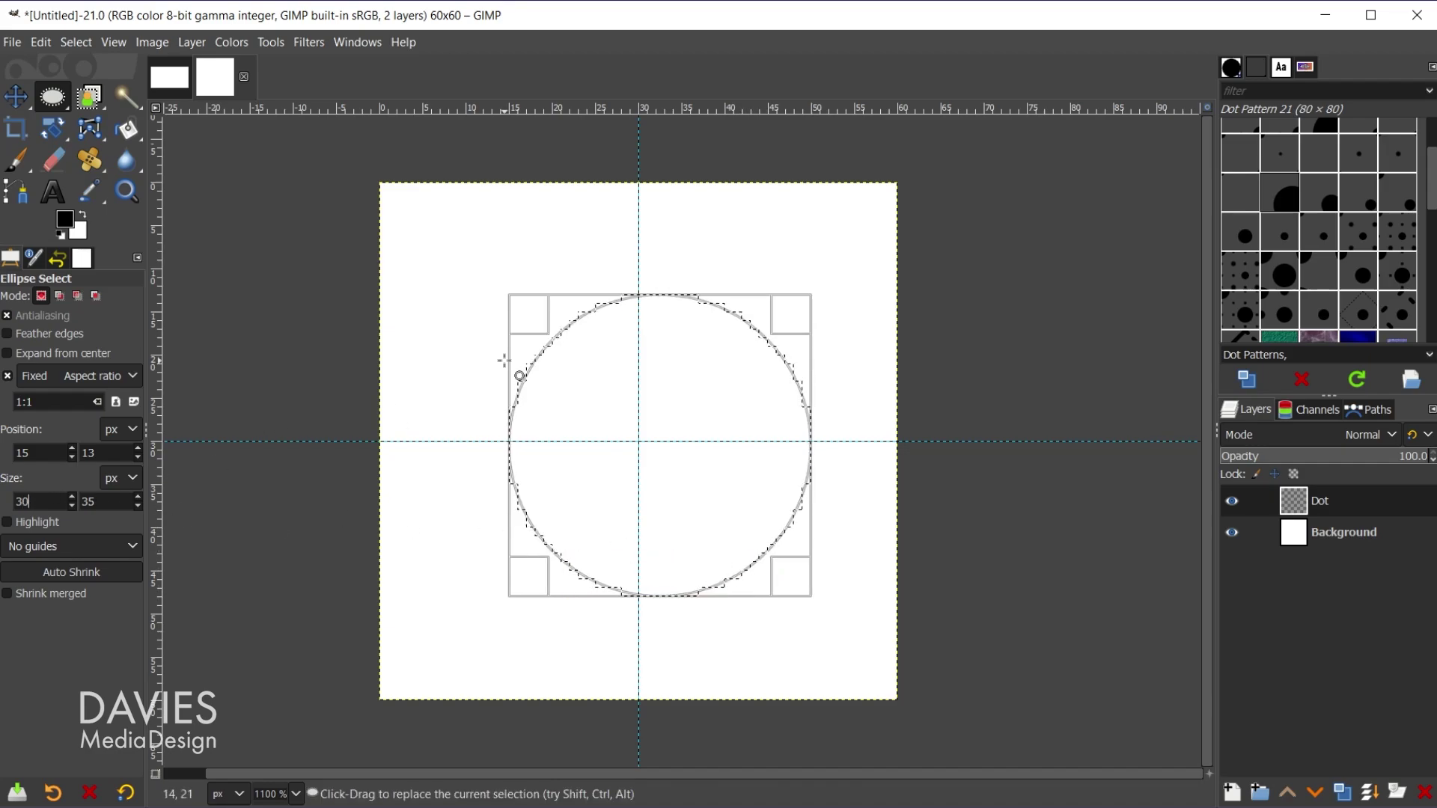
{"action": "key", "text": "Tab"}
{"action": "type", "text": "30"}
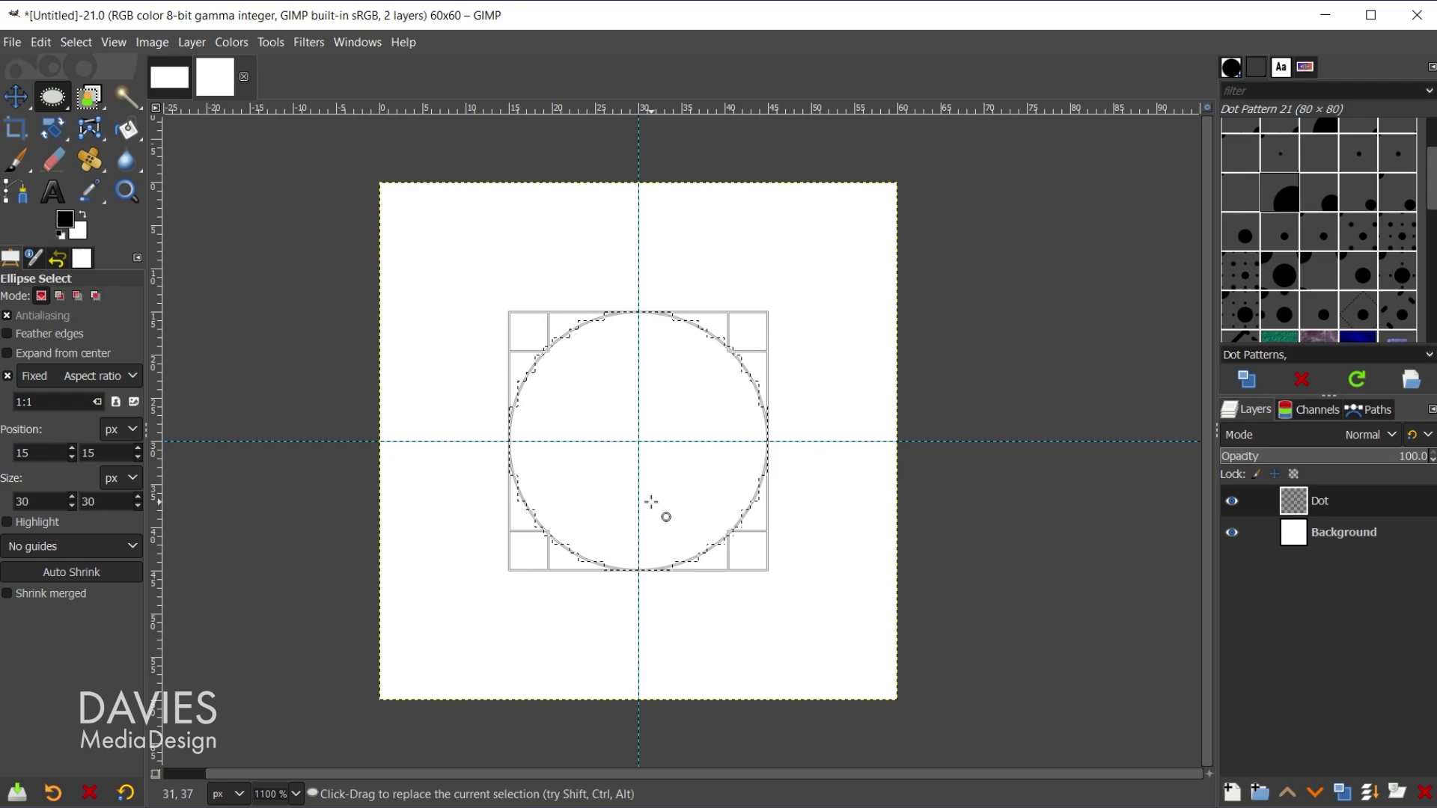
{"action": "mouse_move", "coordinate": [675, 468]}
{"action": "left_mouse_down"}
{"action": "mouse_move", "coordinate": [643, 462]}
{"action": "mouse_move", "coordinate": [694, 454]}
{"action": "left_mouse_up"}
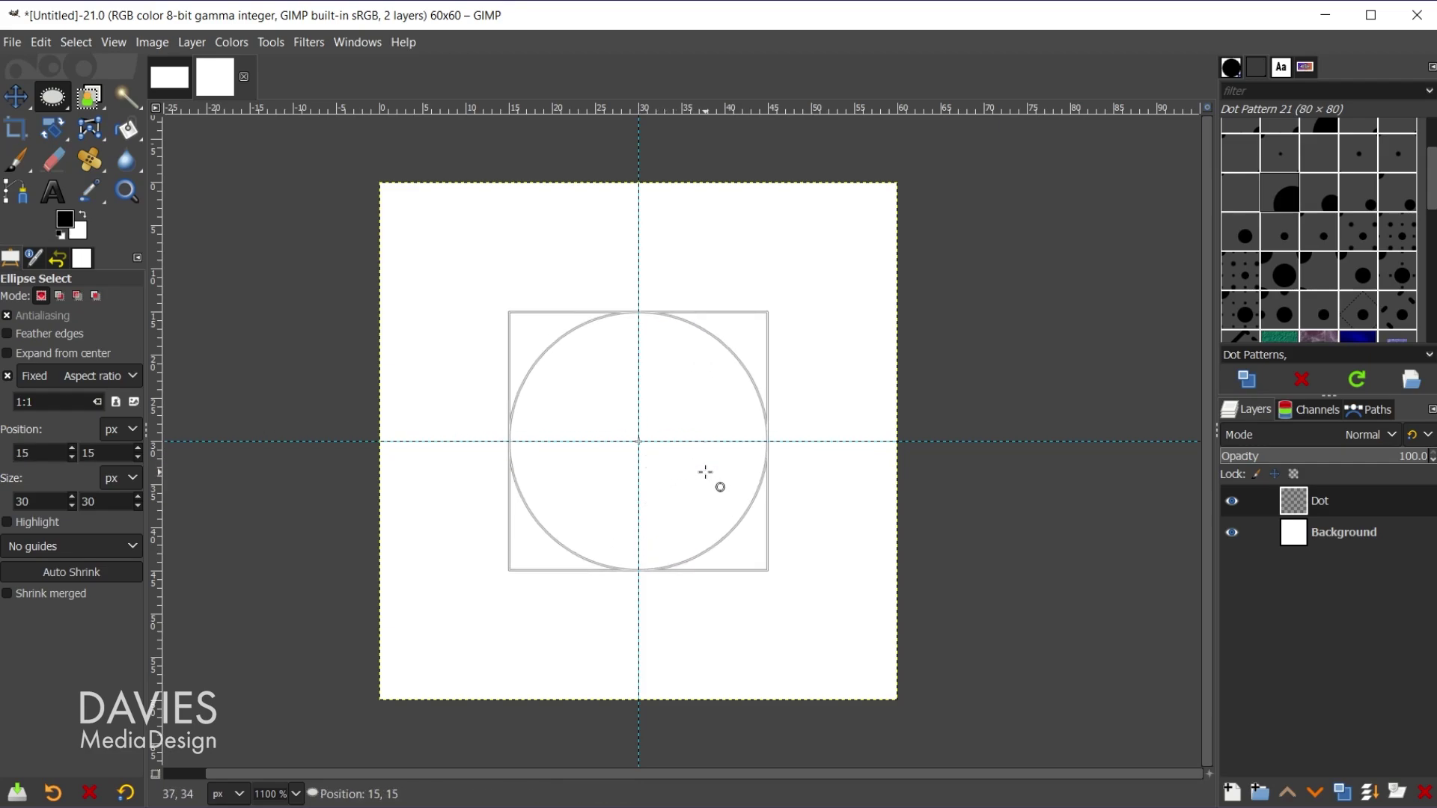
{"action": "left_click_drag", "start_coordinate": [705, 472], "coordinate": [705, 472]}
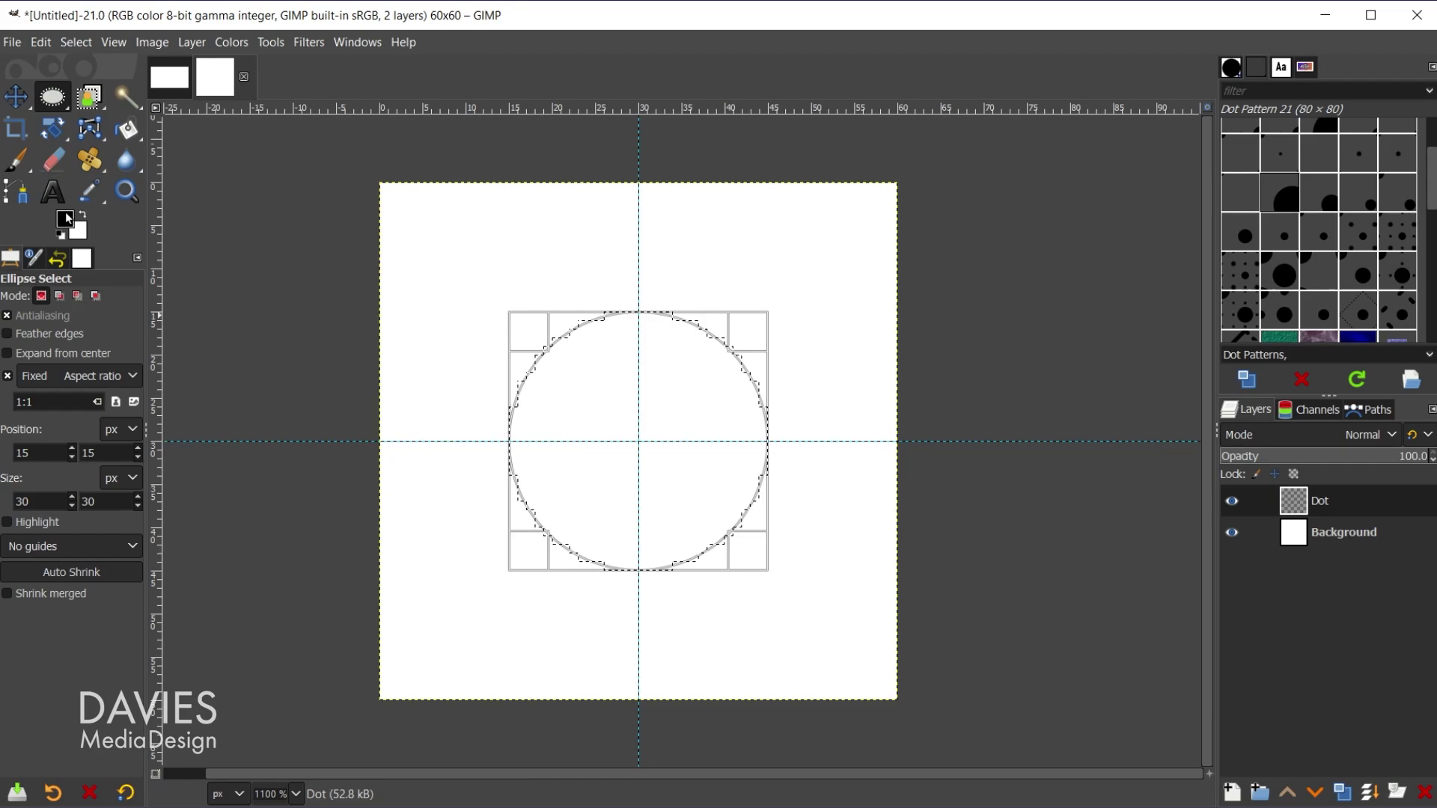
Fill the 30 × 30 circle with black foreground, deselect, and hide the Background layer.
{"action": "left_click_drag", "start_coordinate": [65, 218], "coordinate": [642, 406]}
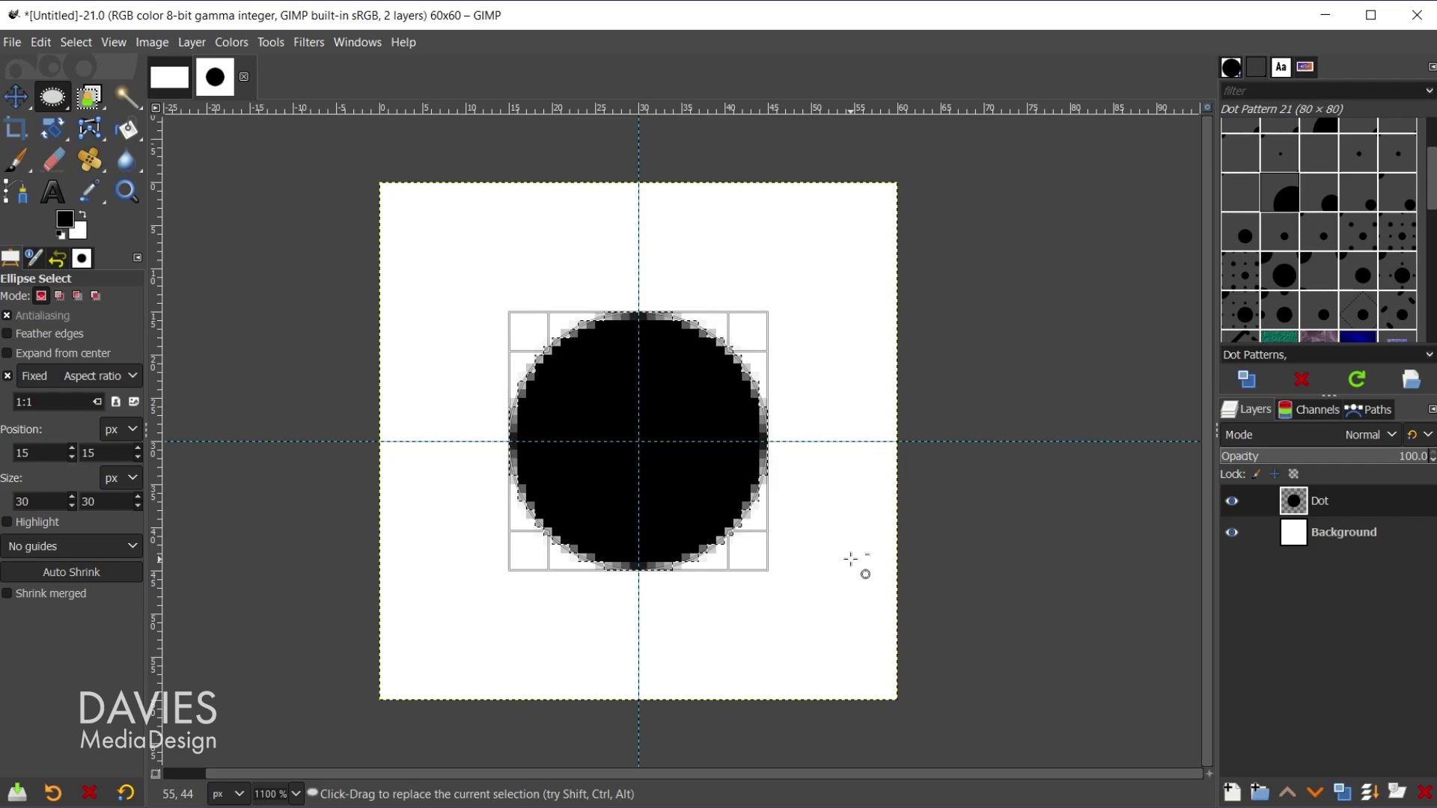
{"action": "key", "text": "ctrl+shift+a"}
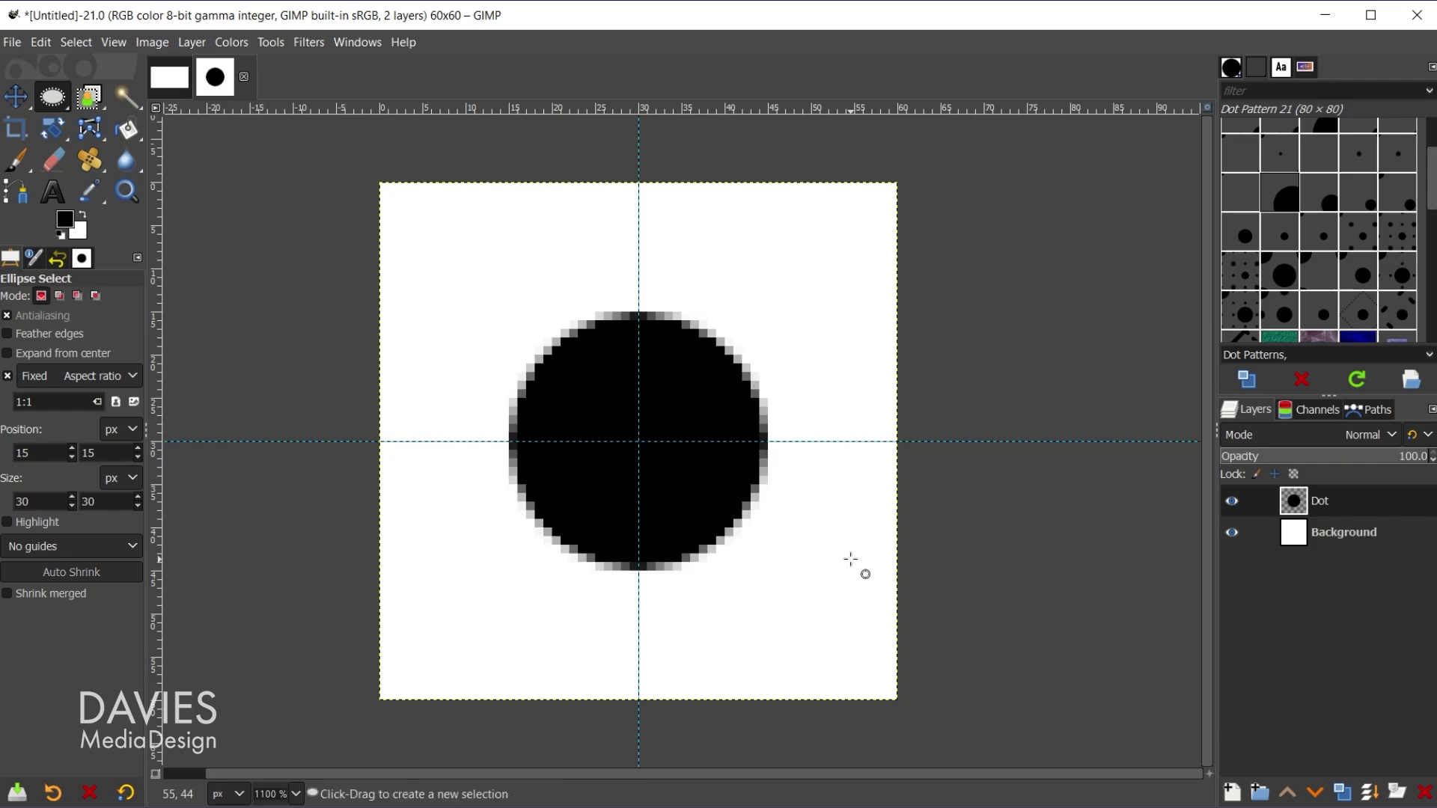
{"action": "left_click", "coordinate": [1232, 533]}
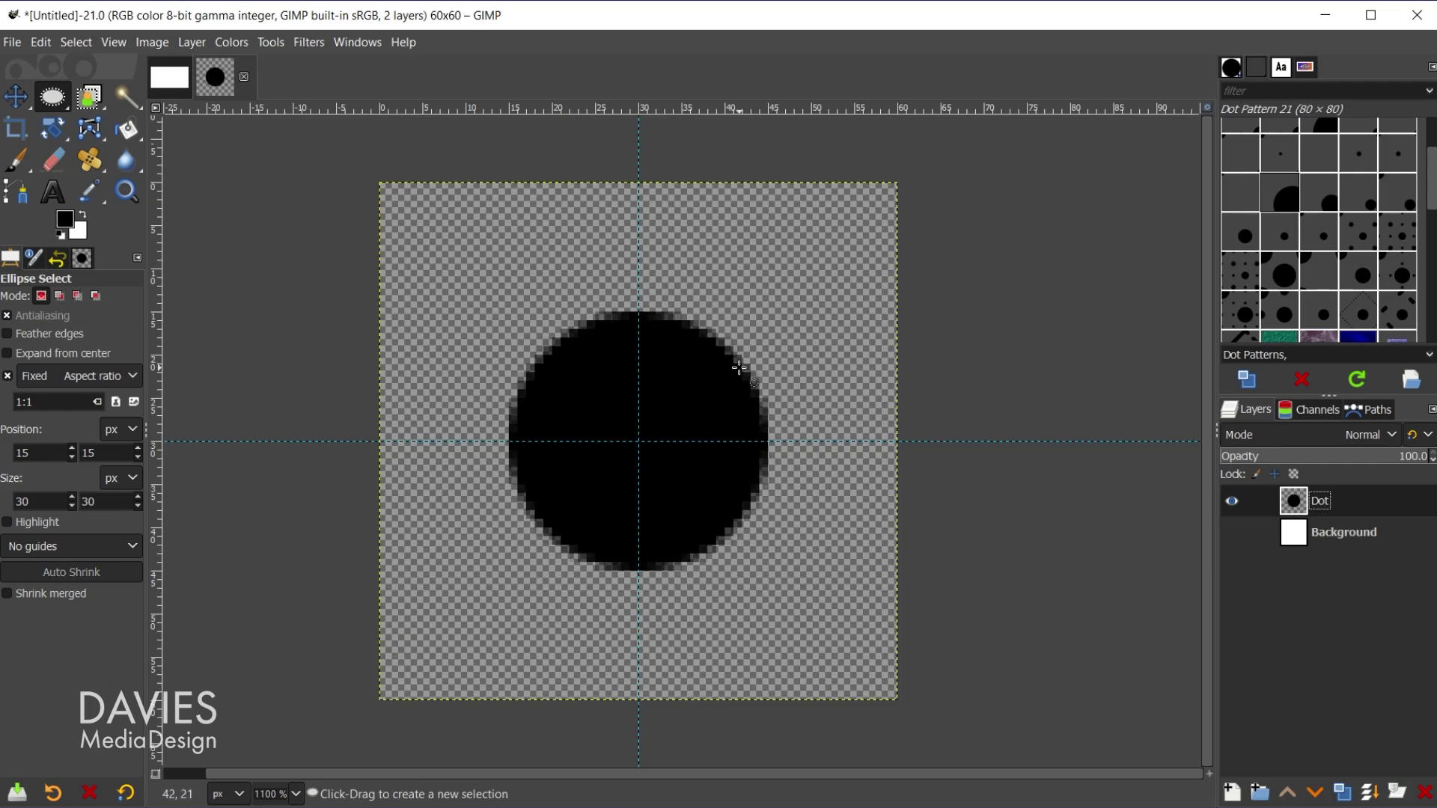
Copy the Dot layer and select the 60 × 60 Clipboard Image pattern.
{"action": "key", "text": "ctrl+c"}
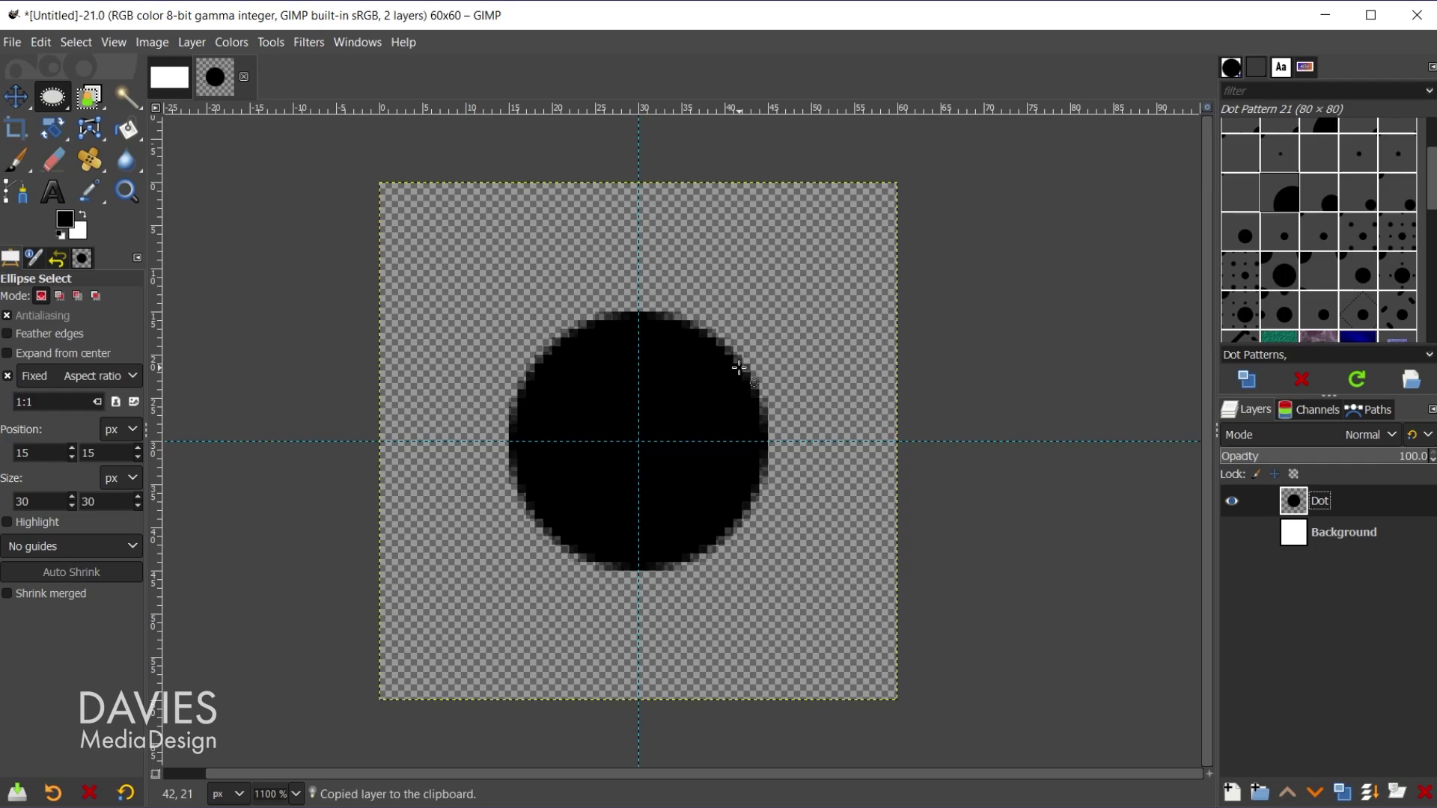
{"action": "scroll", "coordinate": [1319, 230], "scroll_direction": "up", "scroll_amount": 3}
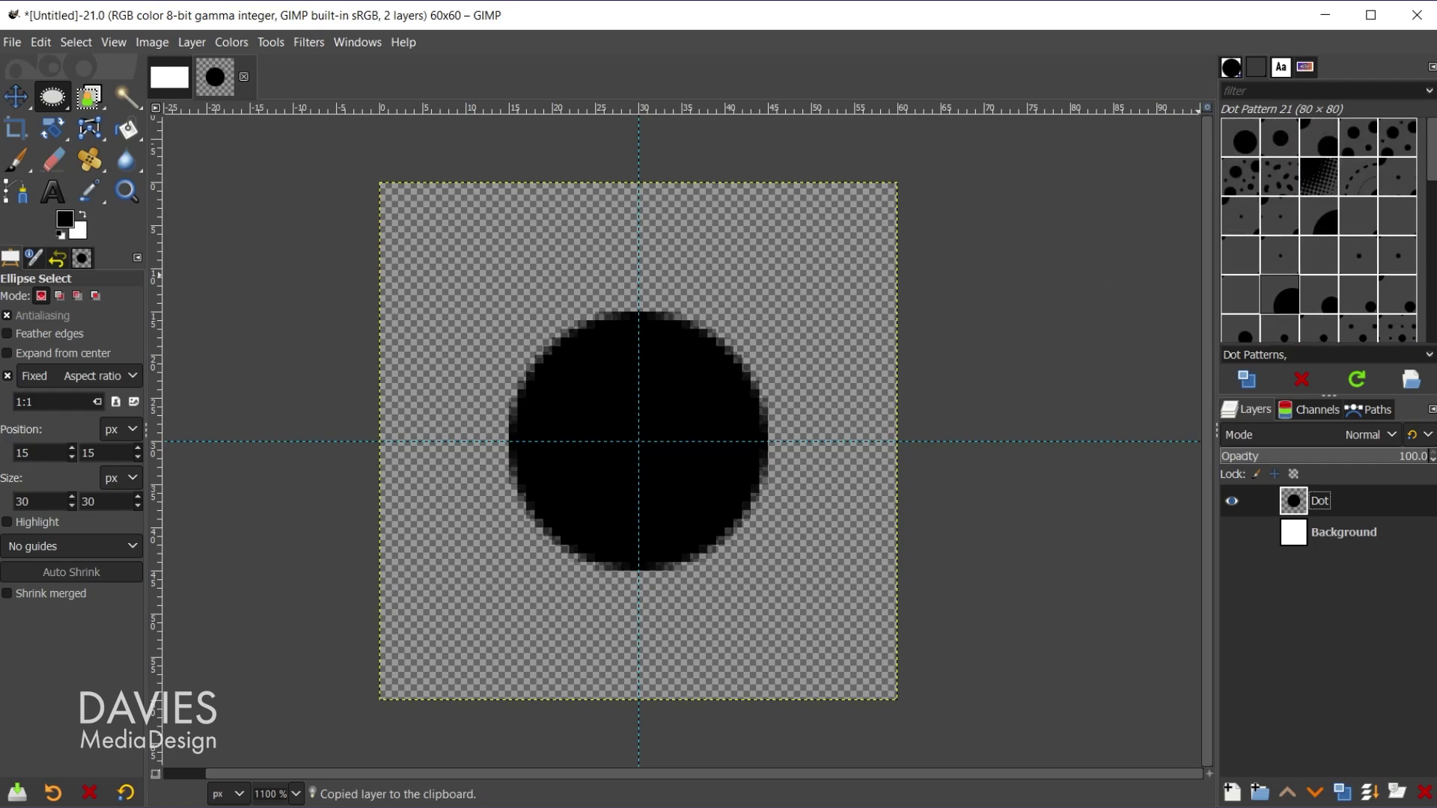
{"action": "left_click", "coordinate": [1244, 139]}
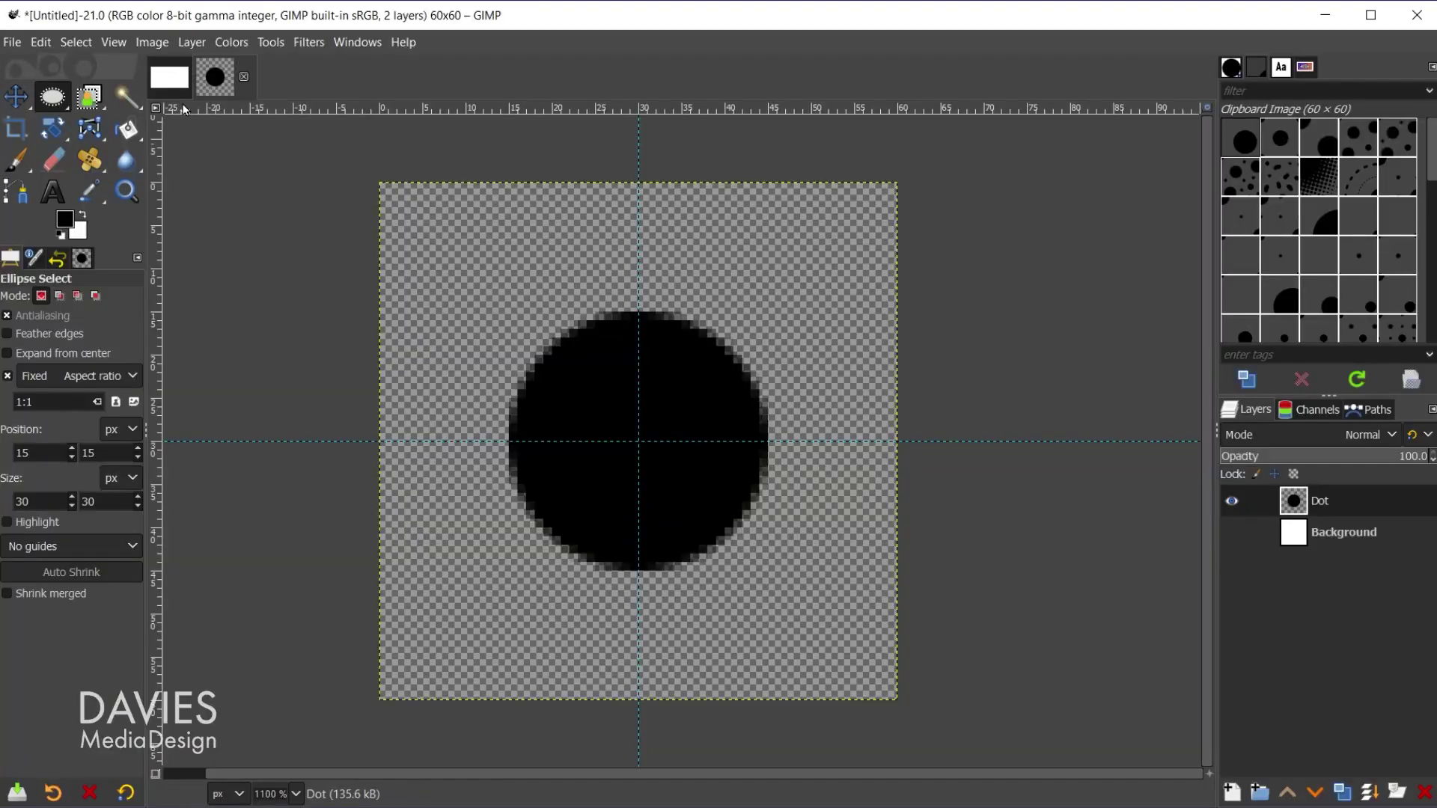
Bucket-fill the 1920x1080 canvas's Pattern layer with the Clipboard Image dot pattern.
{"action": "left_click", "coordinate": [172, 82]}
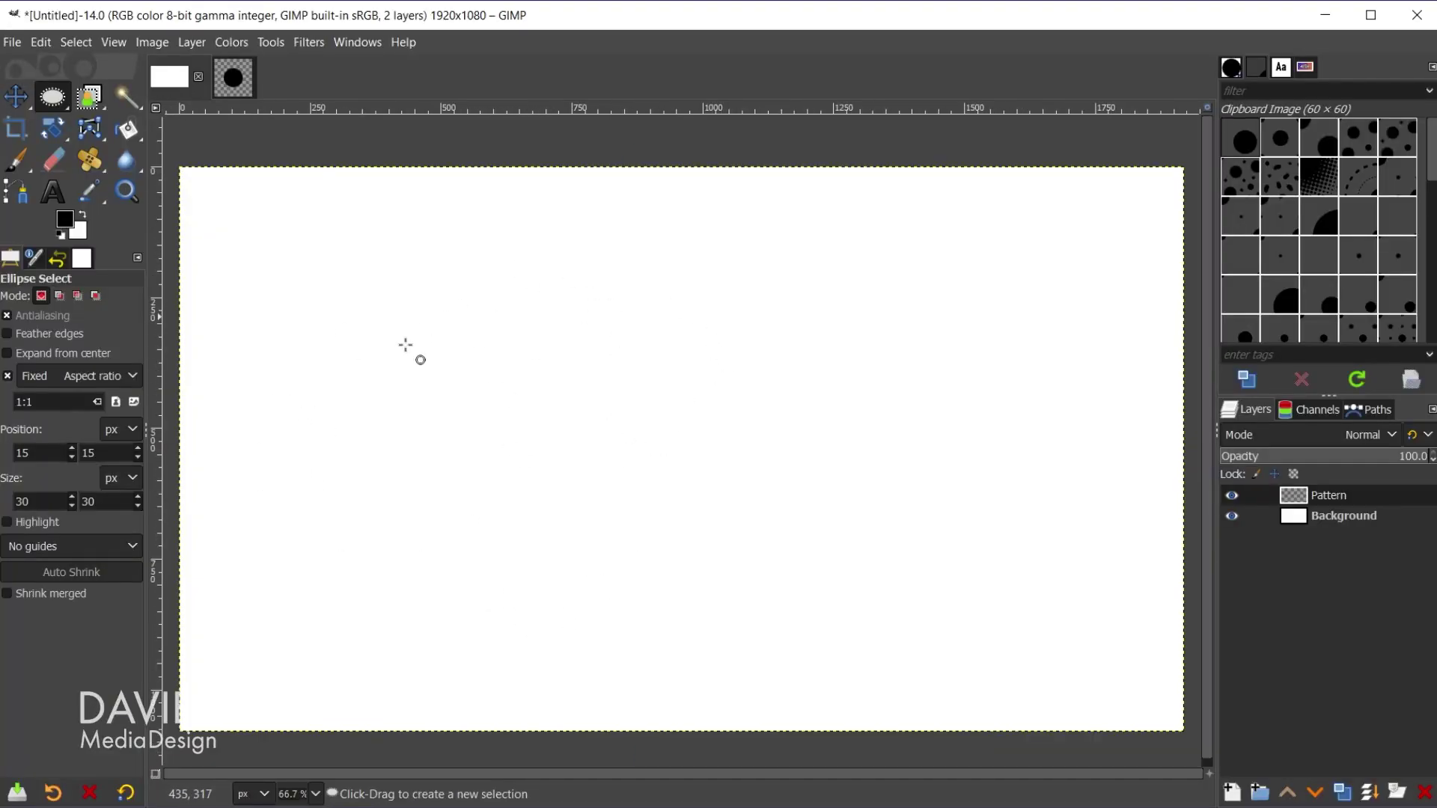
{"action": "left_click", "coordinate": [12, 43]}
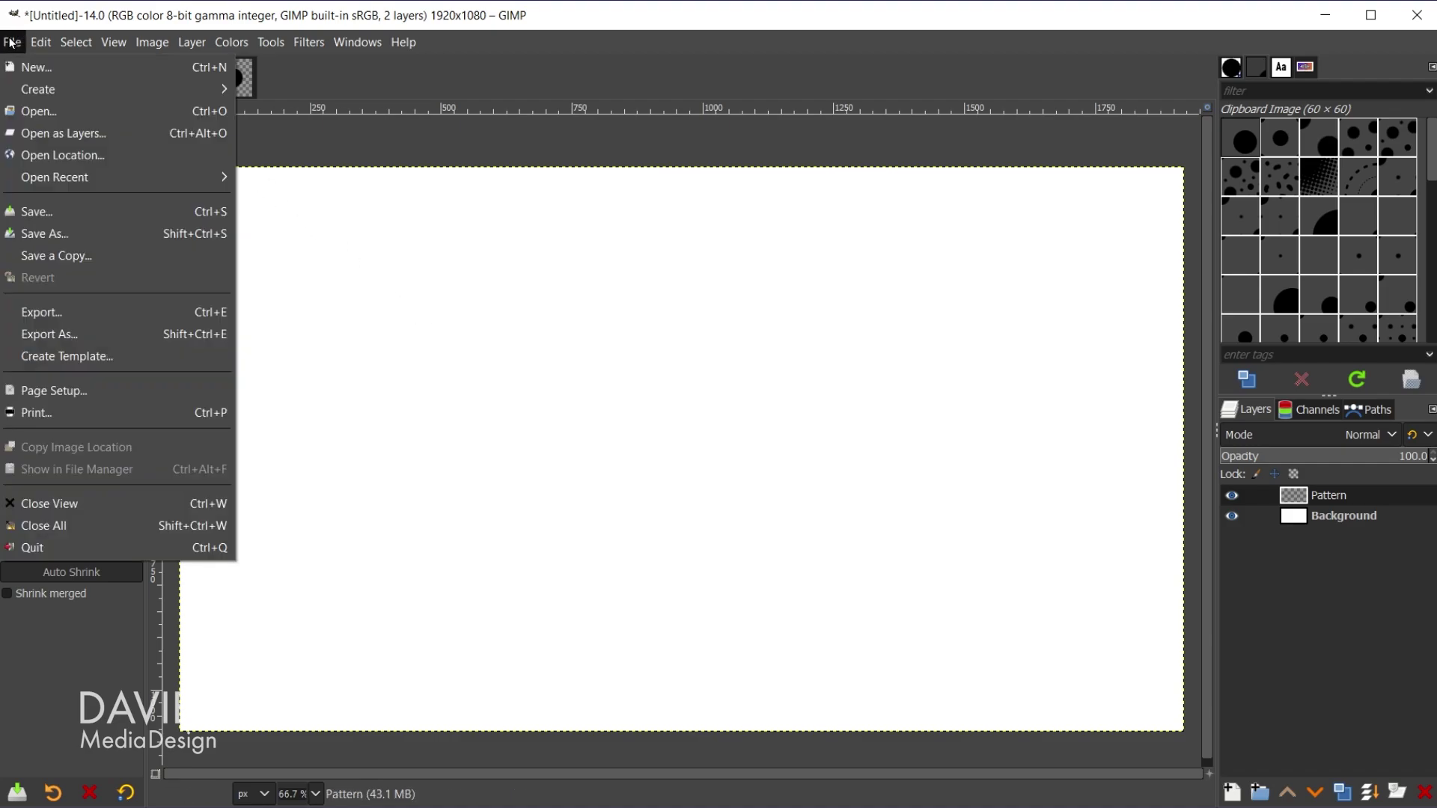
{"action": "left_click", "coordinate": [13, 43]}
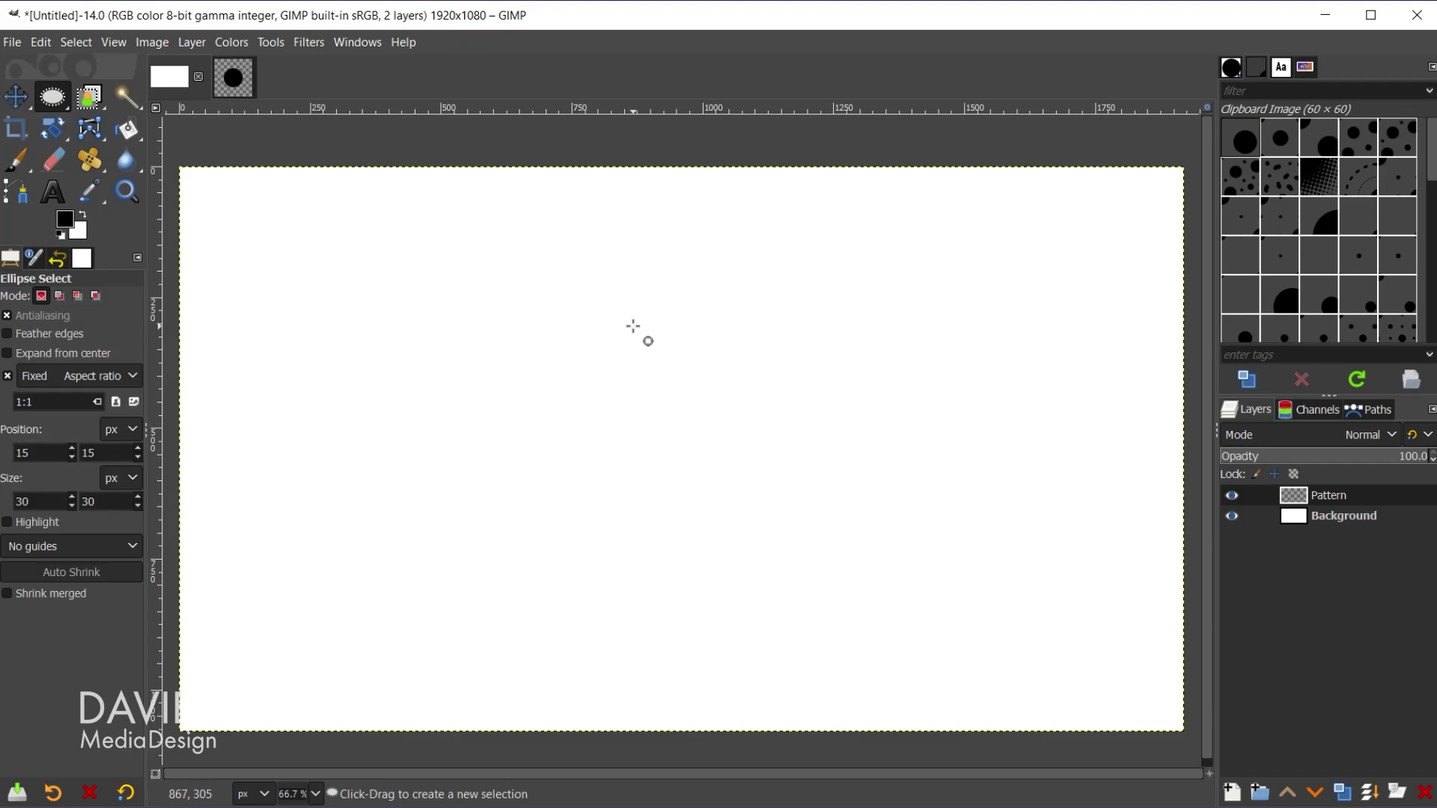
{"action": "key", "text": "shift+b"}
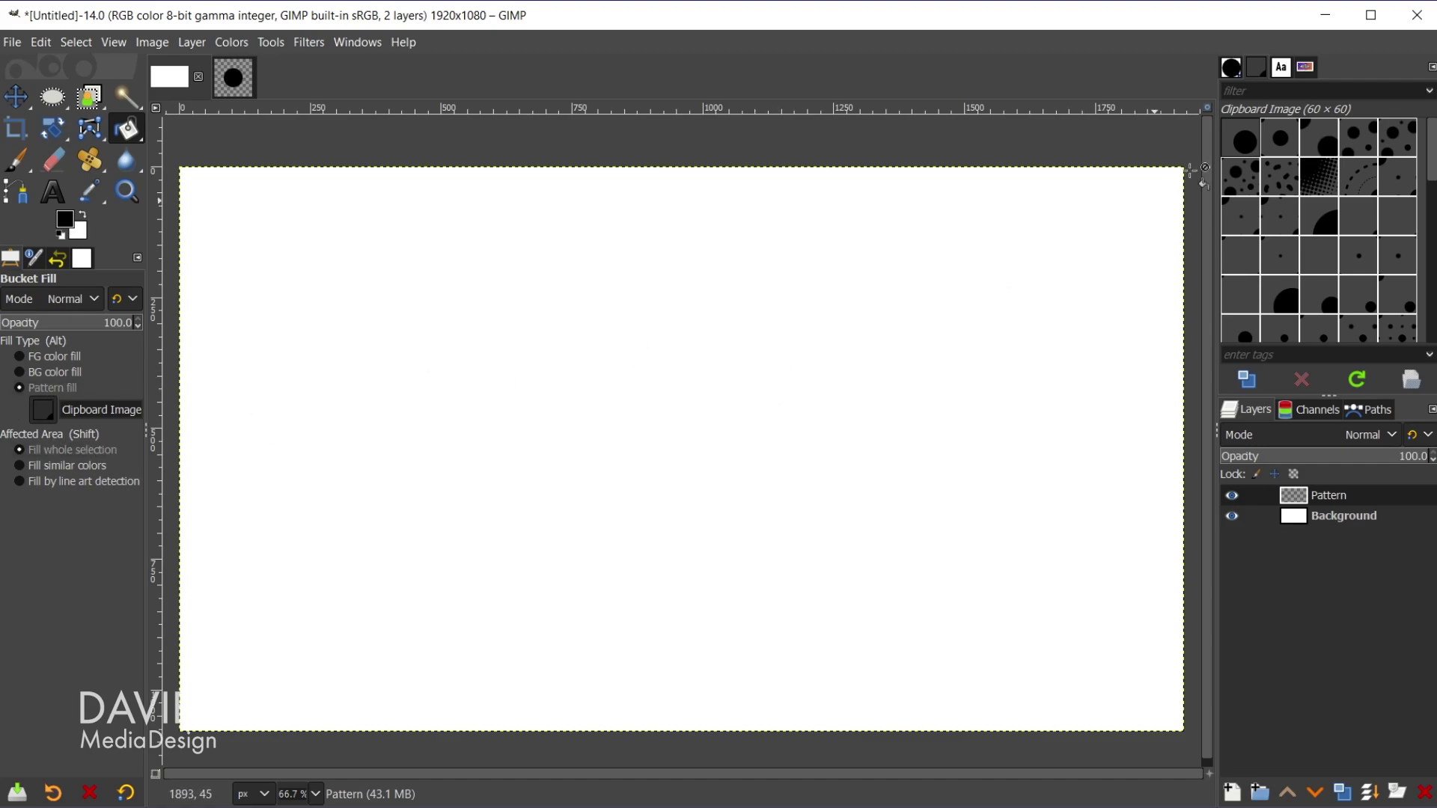
{"action": "left_click", "coordinate": [567, 397]}
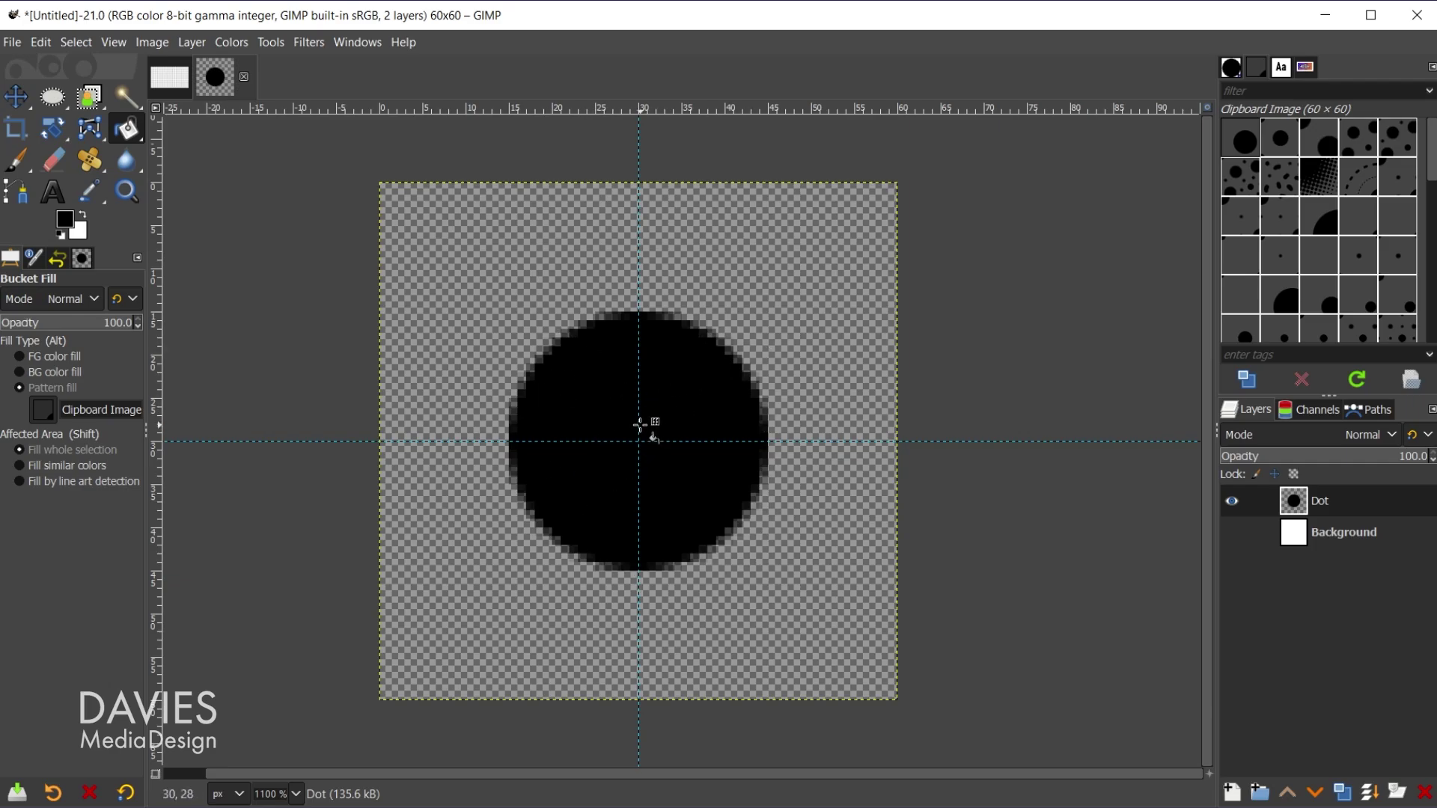
Duplicate the Dot layer and search commands for 'offset'.
{"action": "left_click", "coordinate": [1343, 794]}
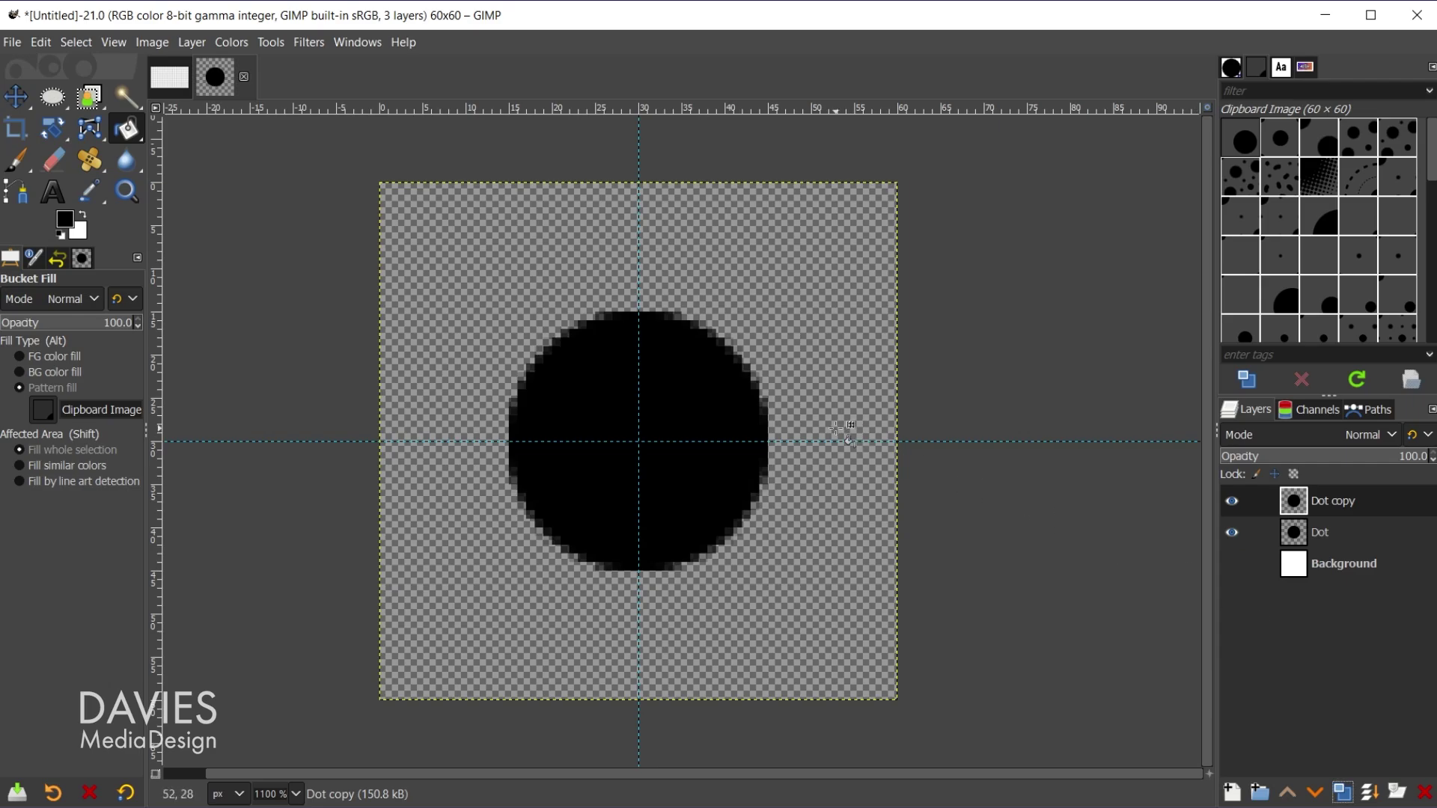
{"action": "key", "text": "slash"}
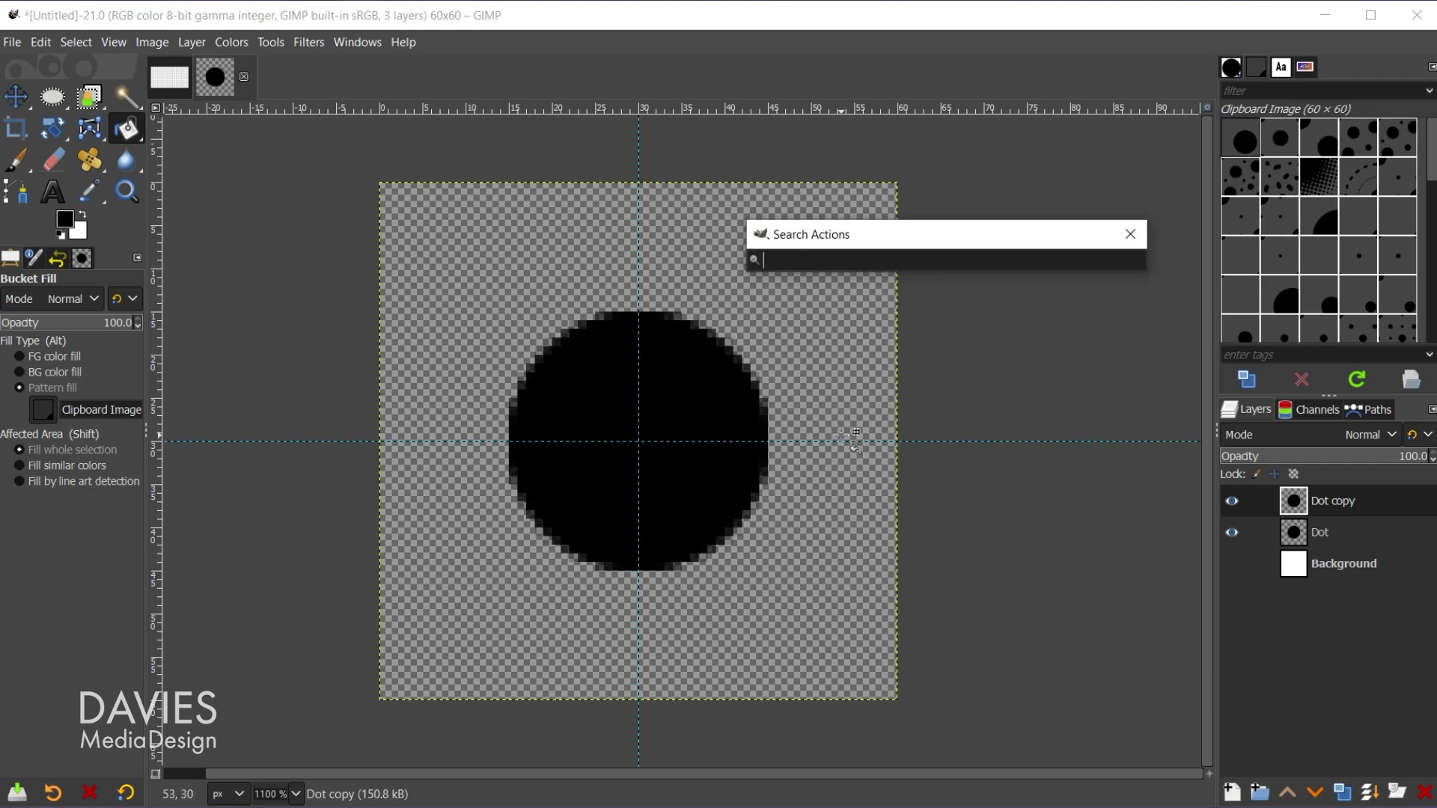
{"action": "left_click", "coordinate": [404, 42]}
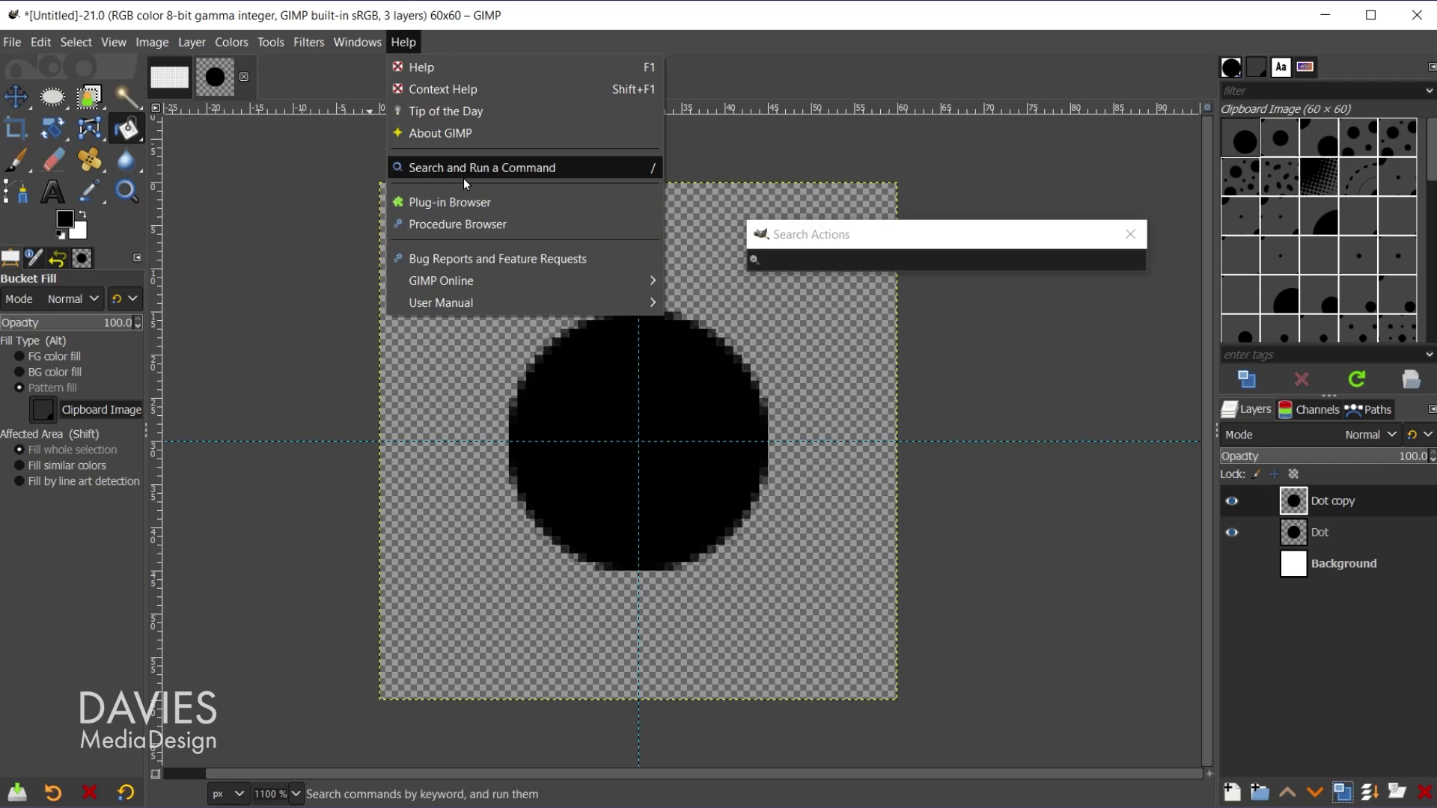
{"action": "left_click", "coordinate": [466, 174]}
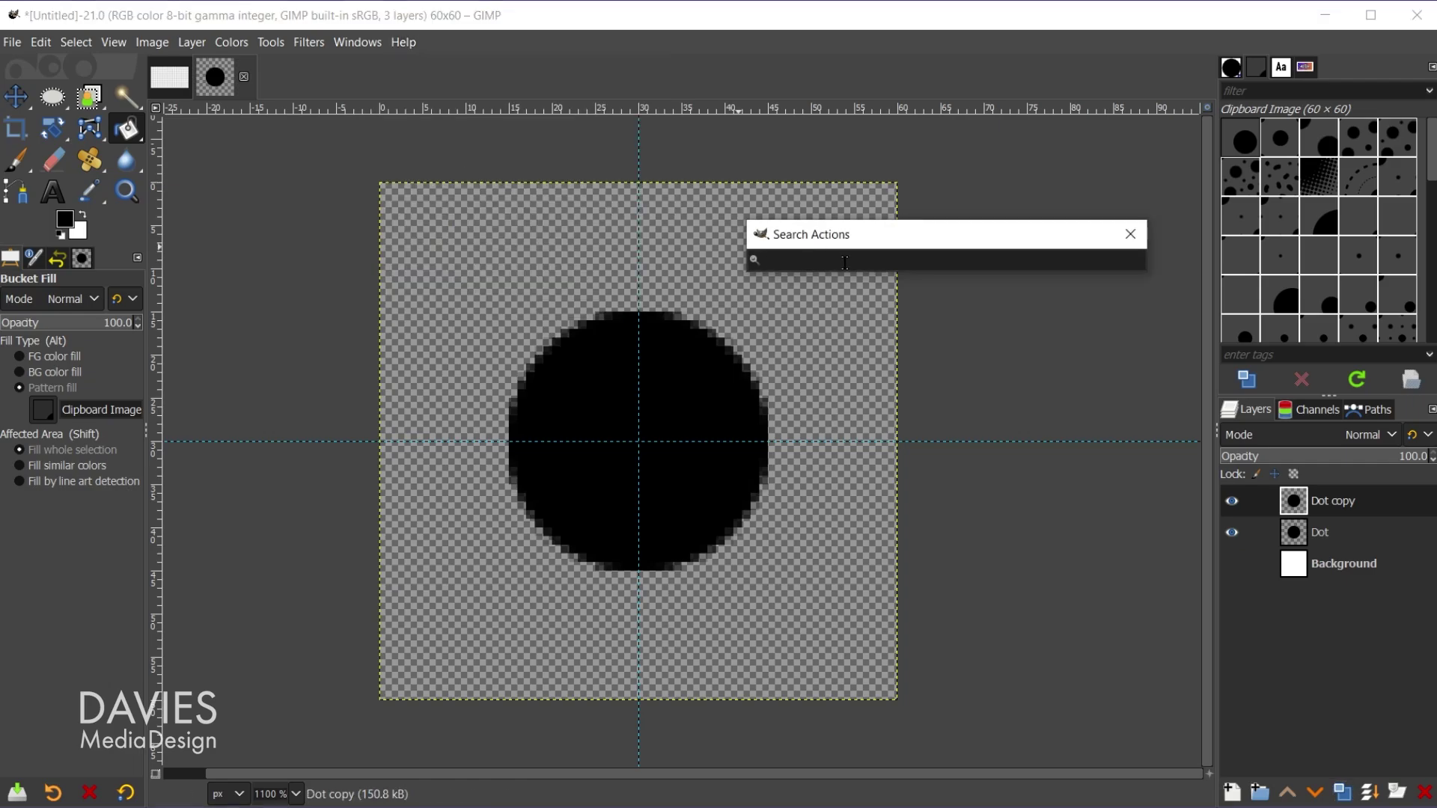
{"action": "type", "text": "offset"}
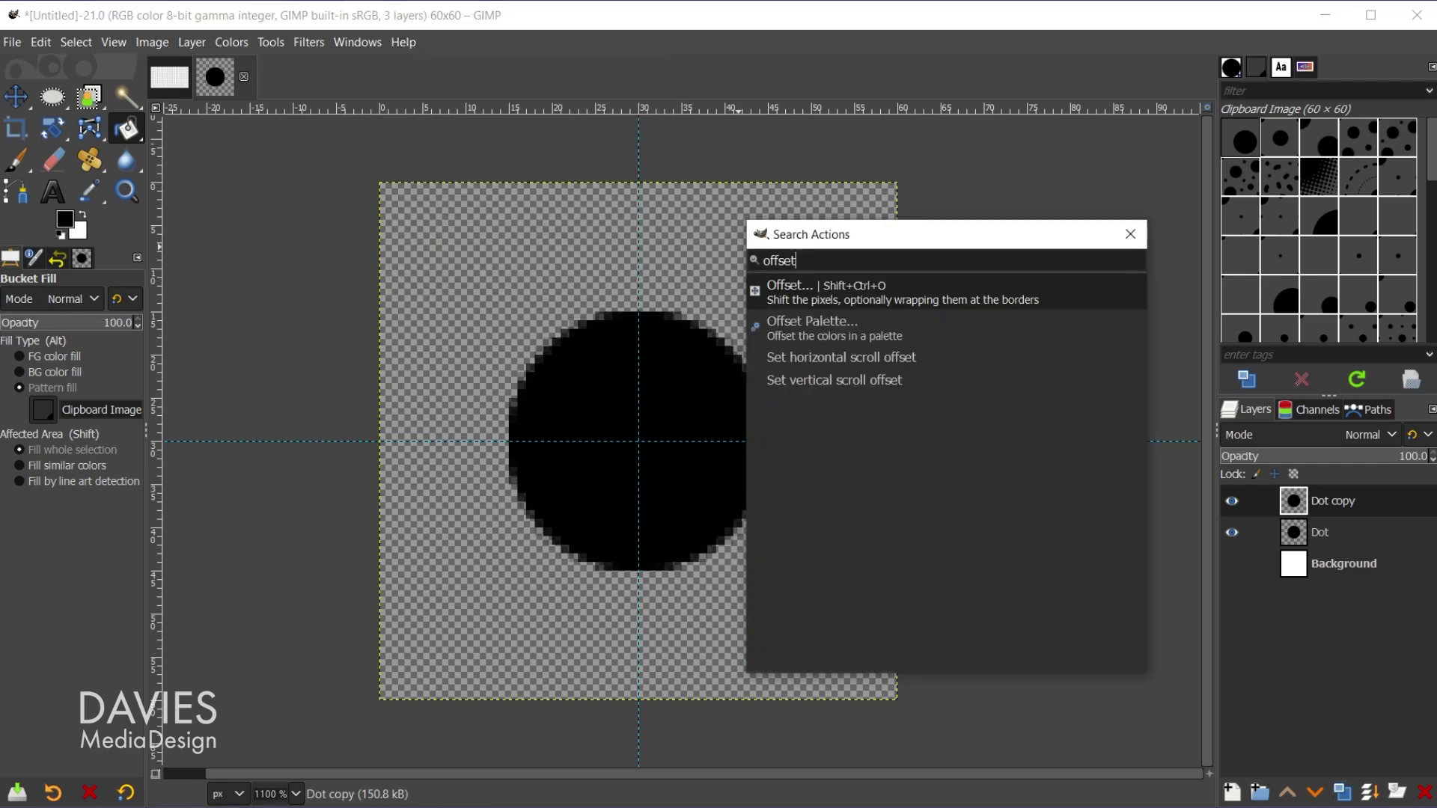
Offset the Dot copy by width/2, height/2 (X 30, Y 30) with wrap-around.
{"action": "left_click", "coordinate": [786, 286]}
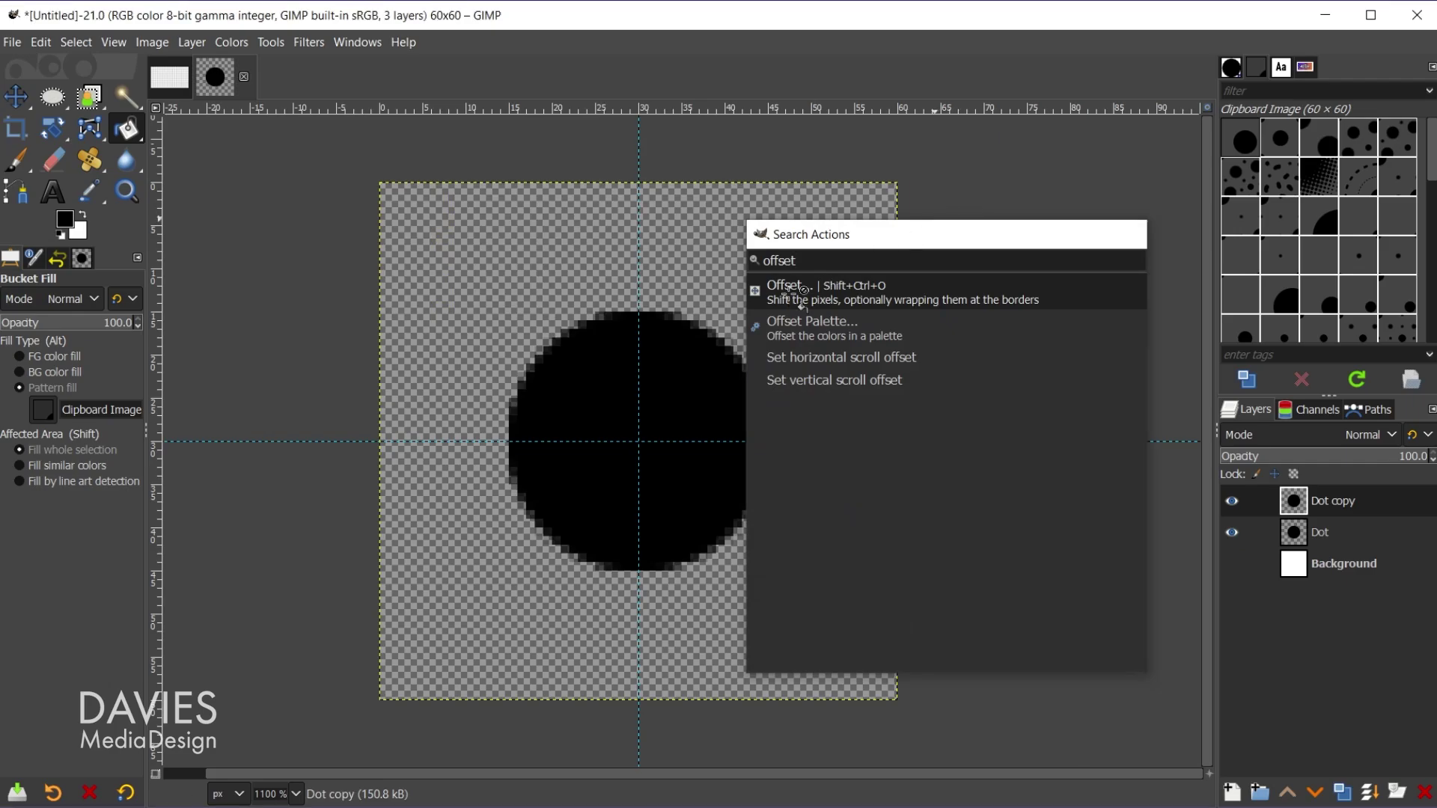
{"action": "left_click_drag", "start_coordinate": [1095, 76], "coordinate": [981, 88]}
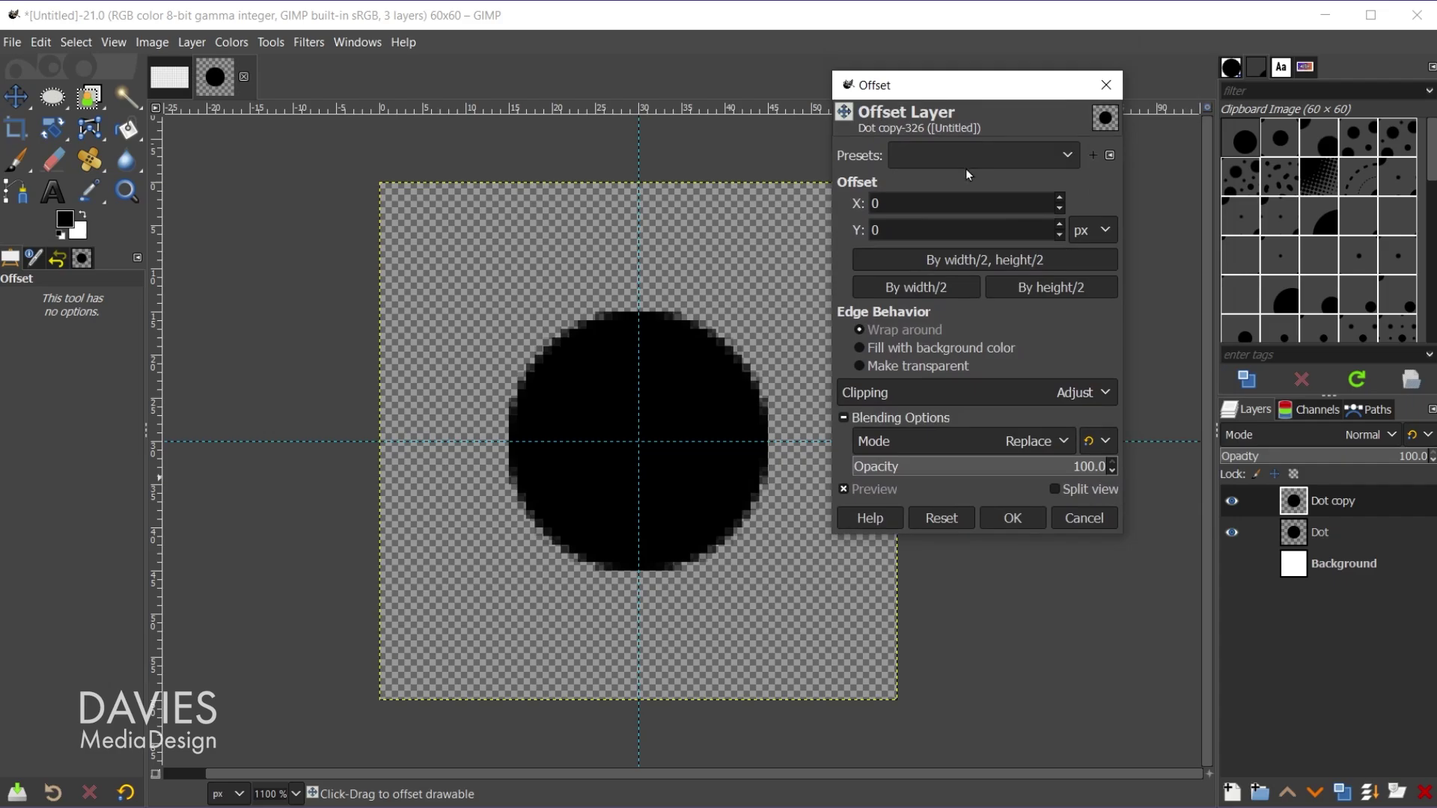
{"action": "left_click", "coordinate": [1022, 262]}
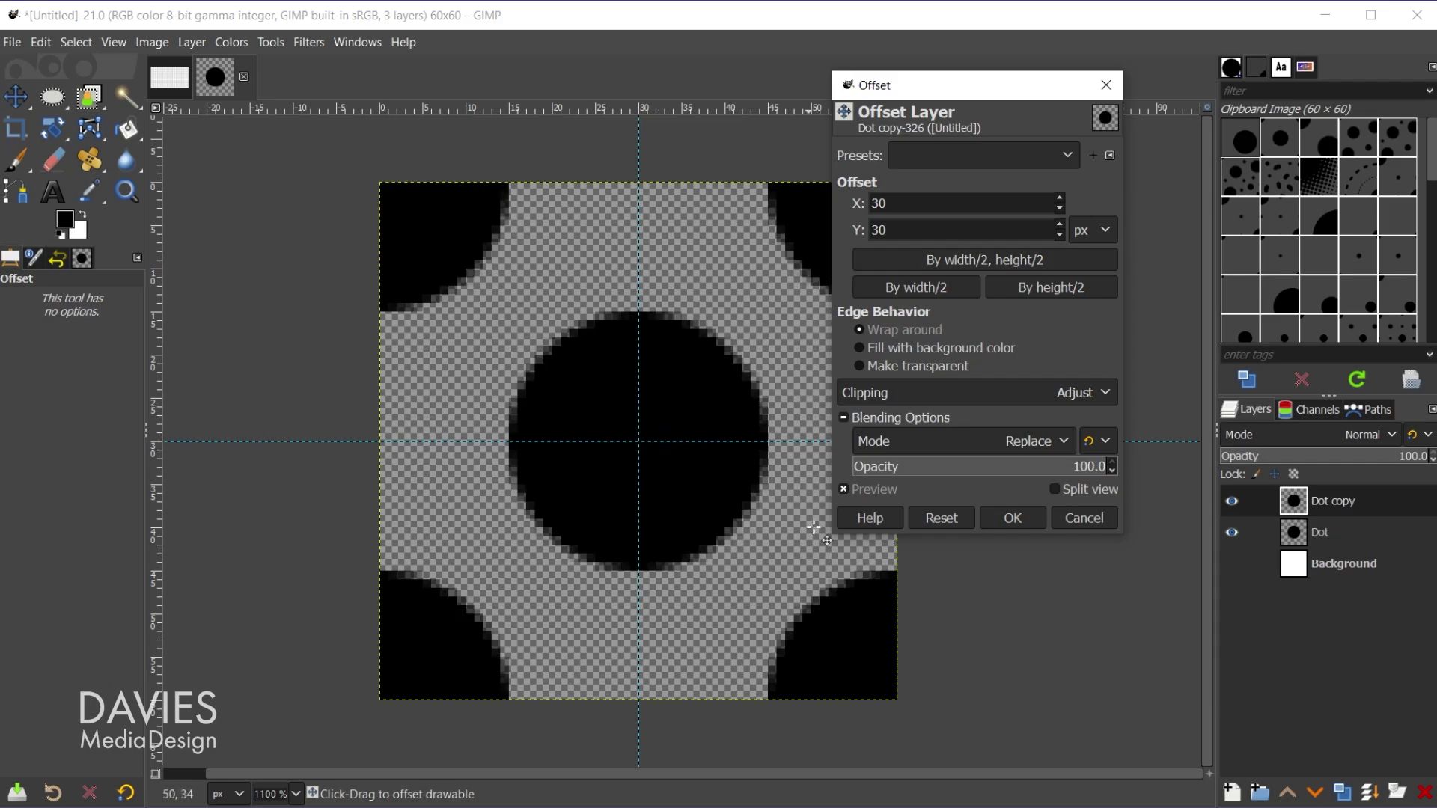
Apply the 30, 30 offset to Dot copy, then toggle the Dot layer off and on to check the corner quarter-dots.
{"action": "left_click", "coordinate": [1018, 518]}
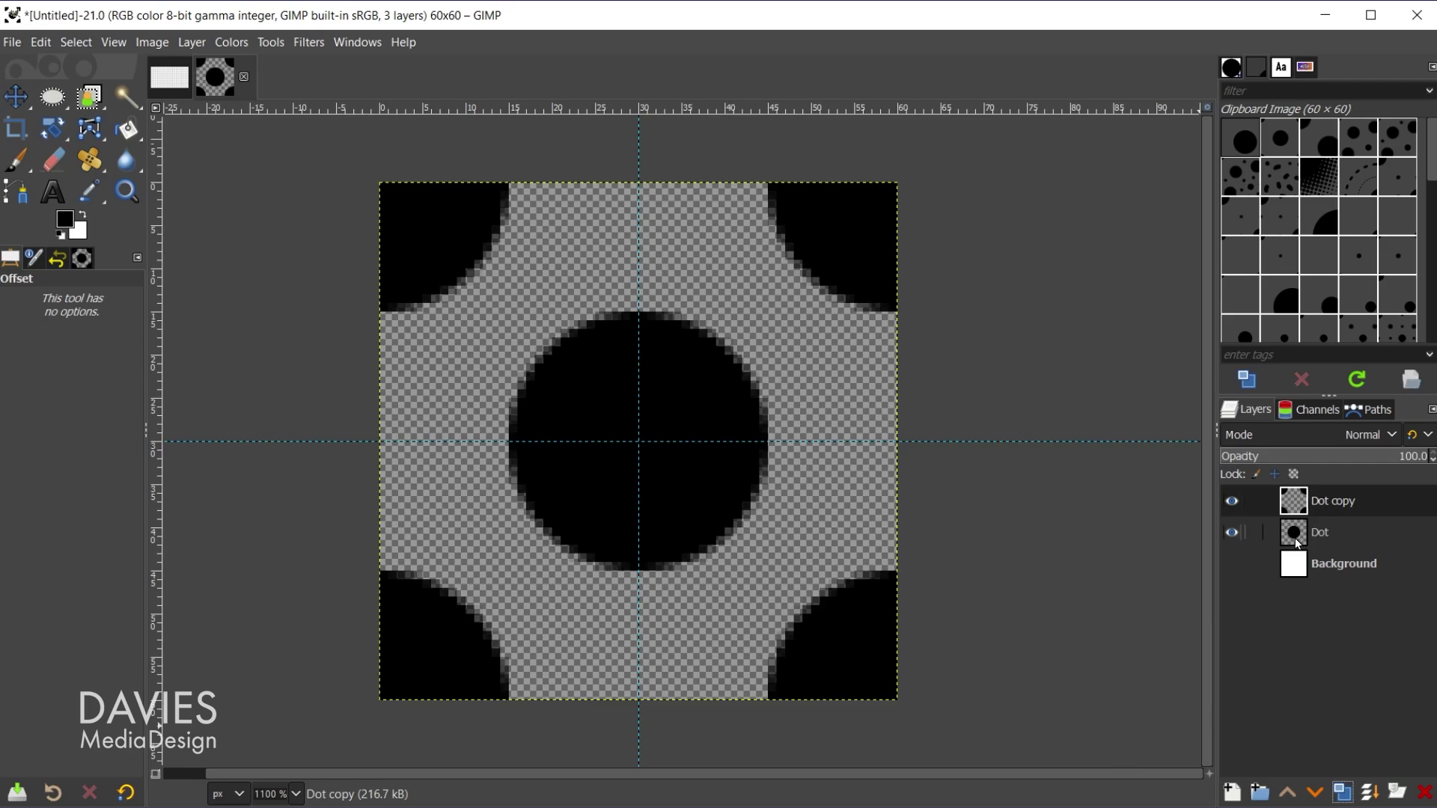
{"action": "left_click", "coordinate": [1233, 533]}
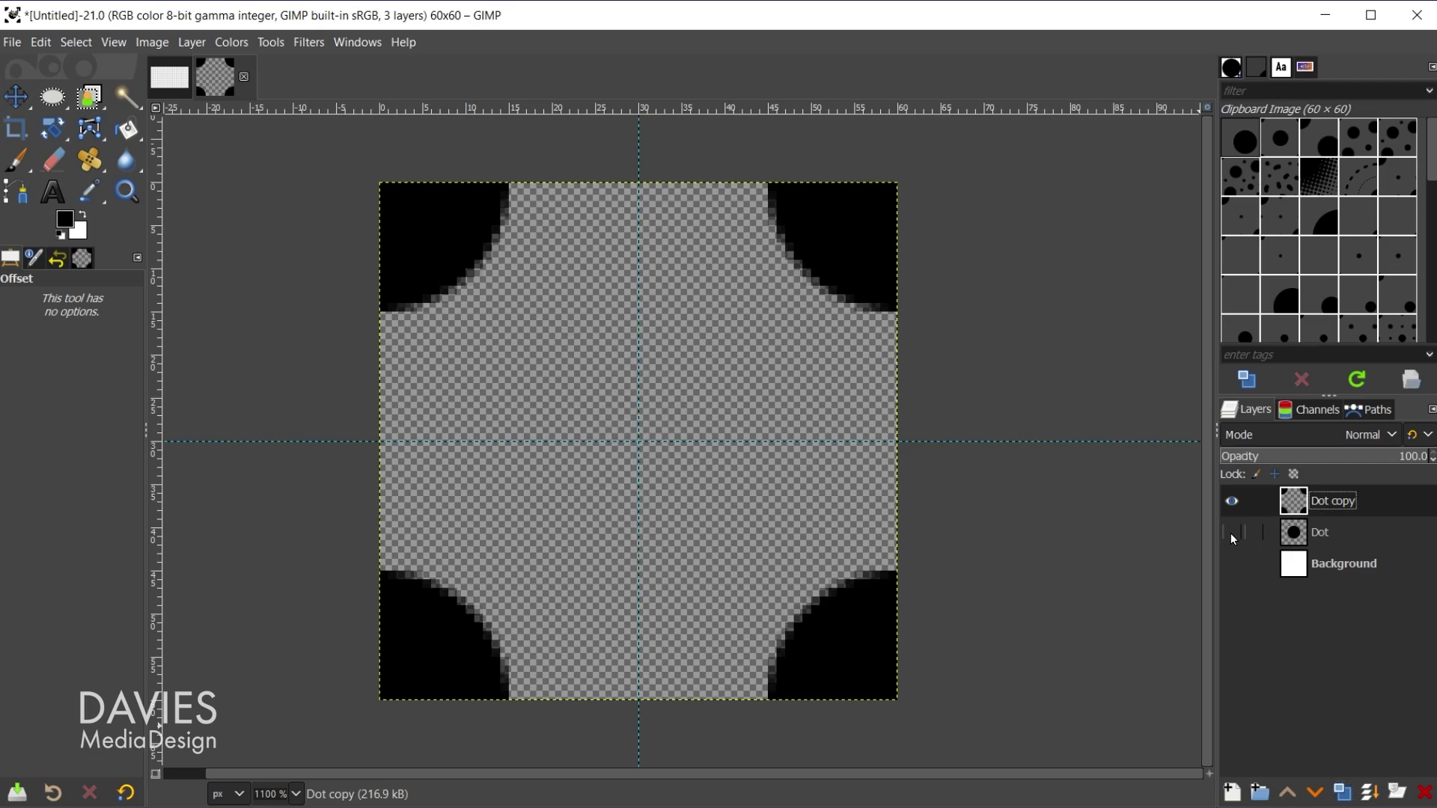
{"action": "left_click", "coordinate": [1232, 533]}
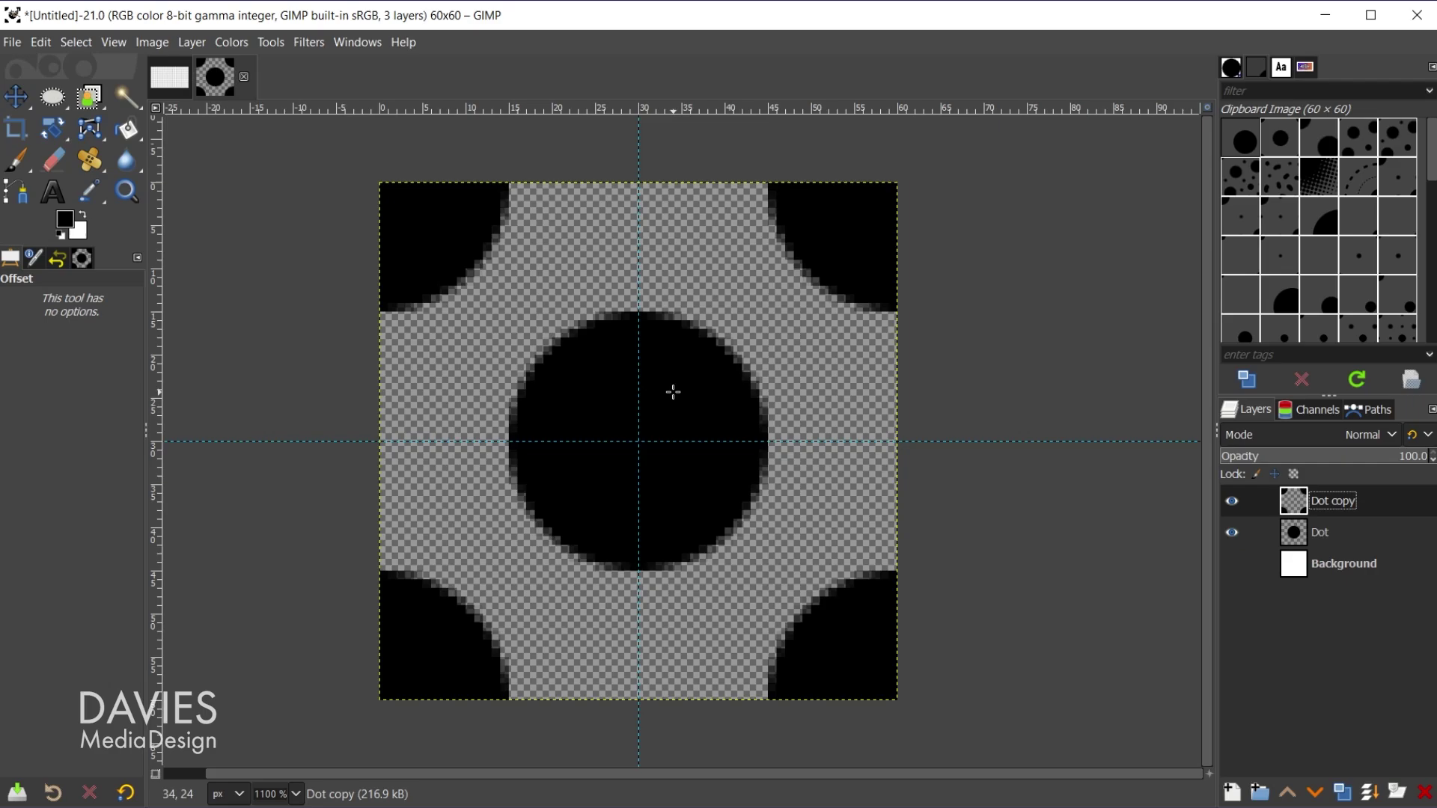
Copy the visible dot tile to the clipboard with Copy Visible.
{"action": "key", "text": "ctrl+c"}
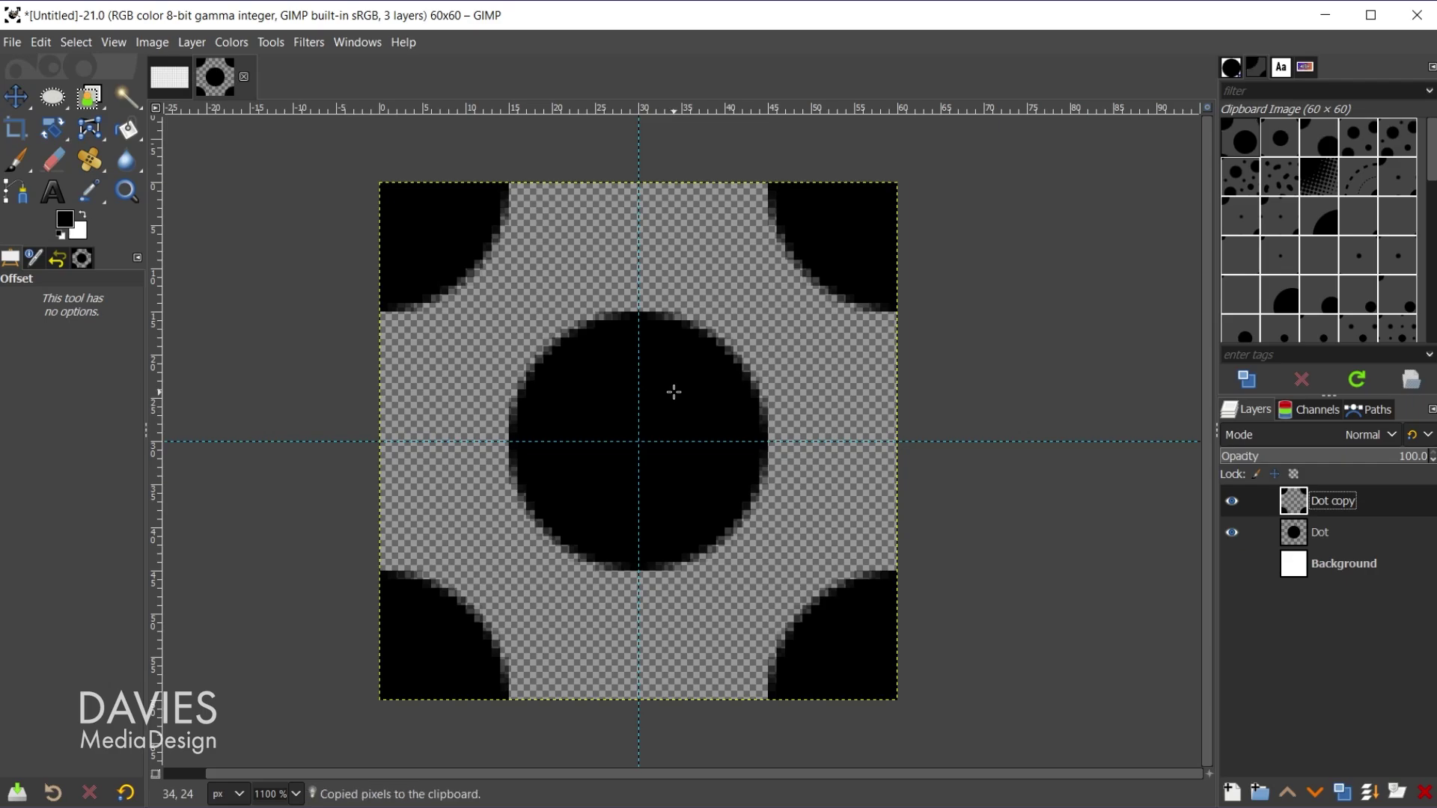
{"action": "left_click", "coordinate": [41, 44]}
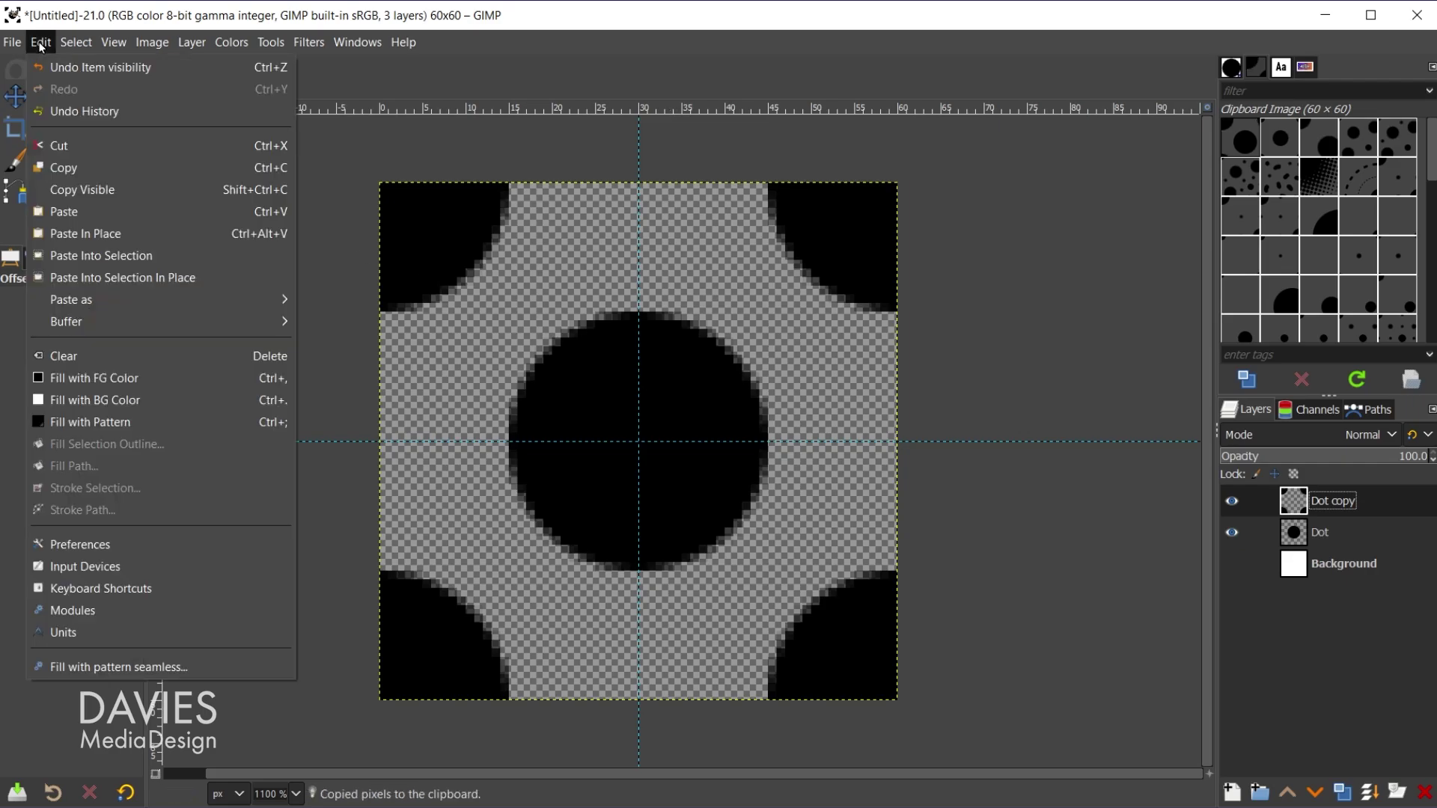
{"action": "left_click", "coordinate": [97, 191]}
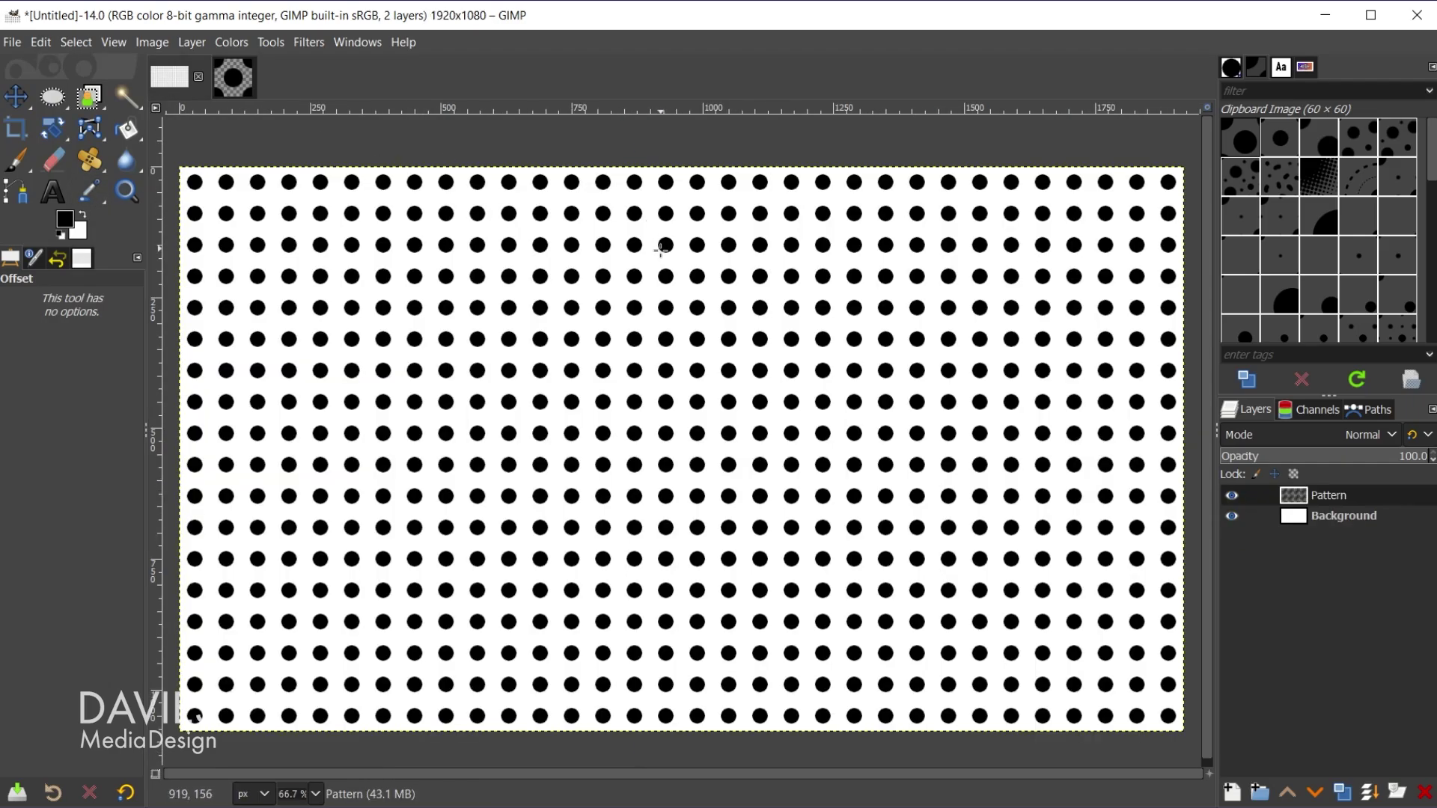
Test-fill the 1920x1080 canvas with the Clipboard Image pattern, undo it, and return to the 60x60 tile.
{"action": "key", "text": "ctrl+z"}
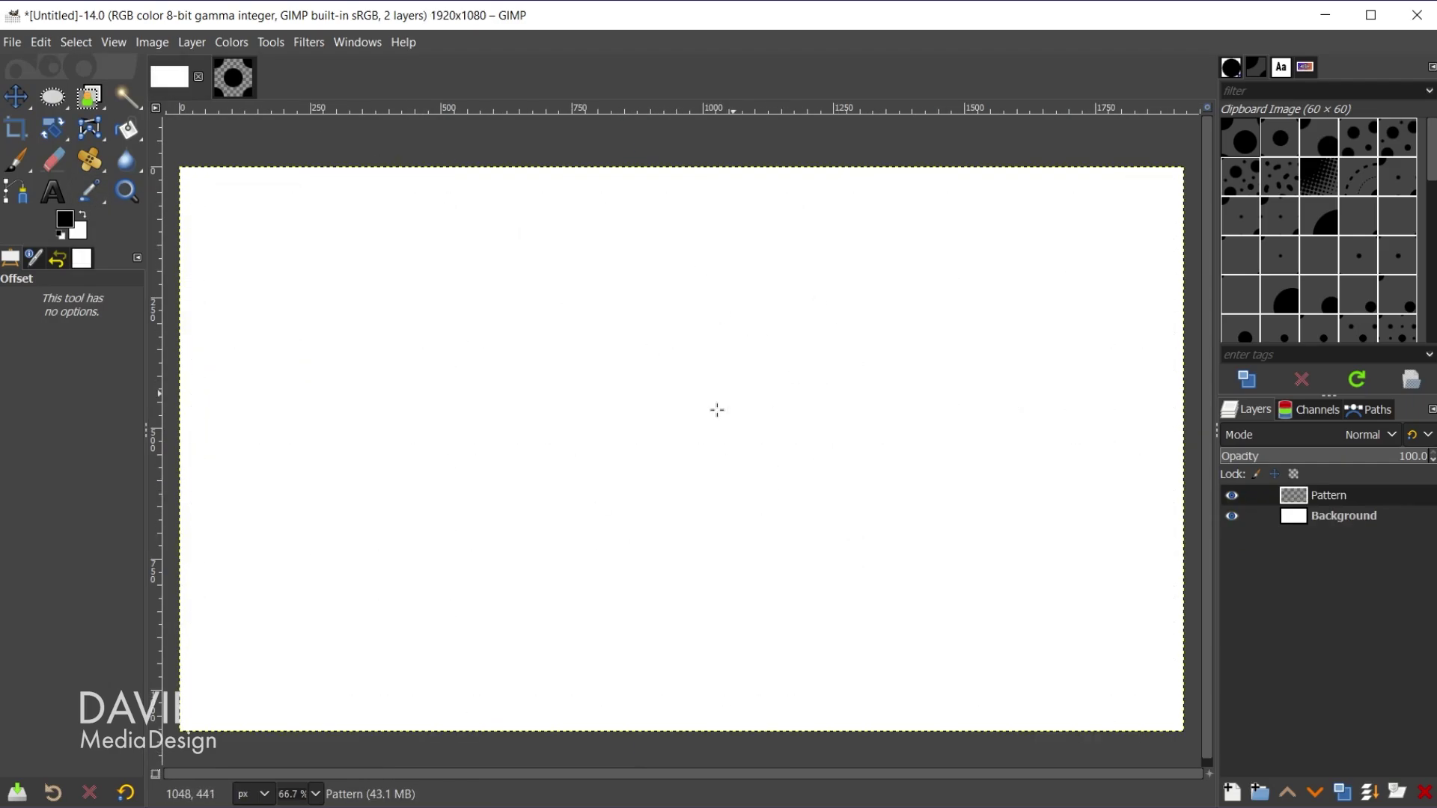
{"action": "key", "text": "shift+b"}
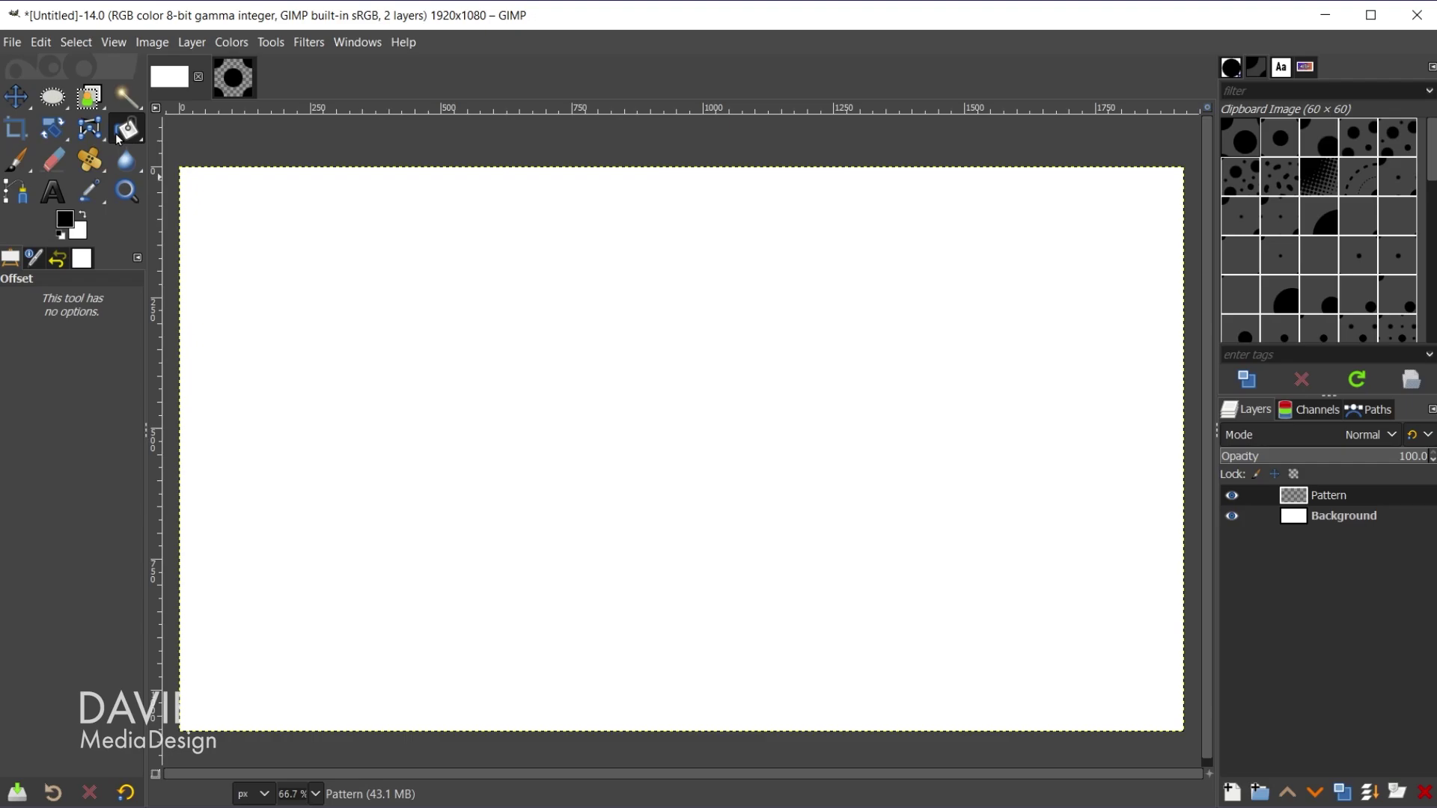
{"action": "left_click", "coordinate": [713, 319]}
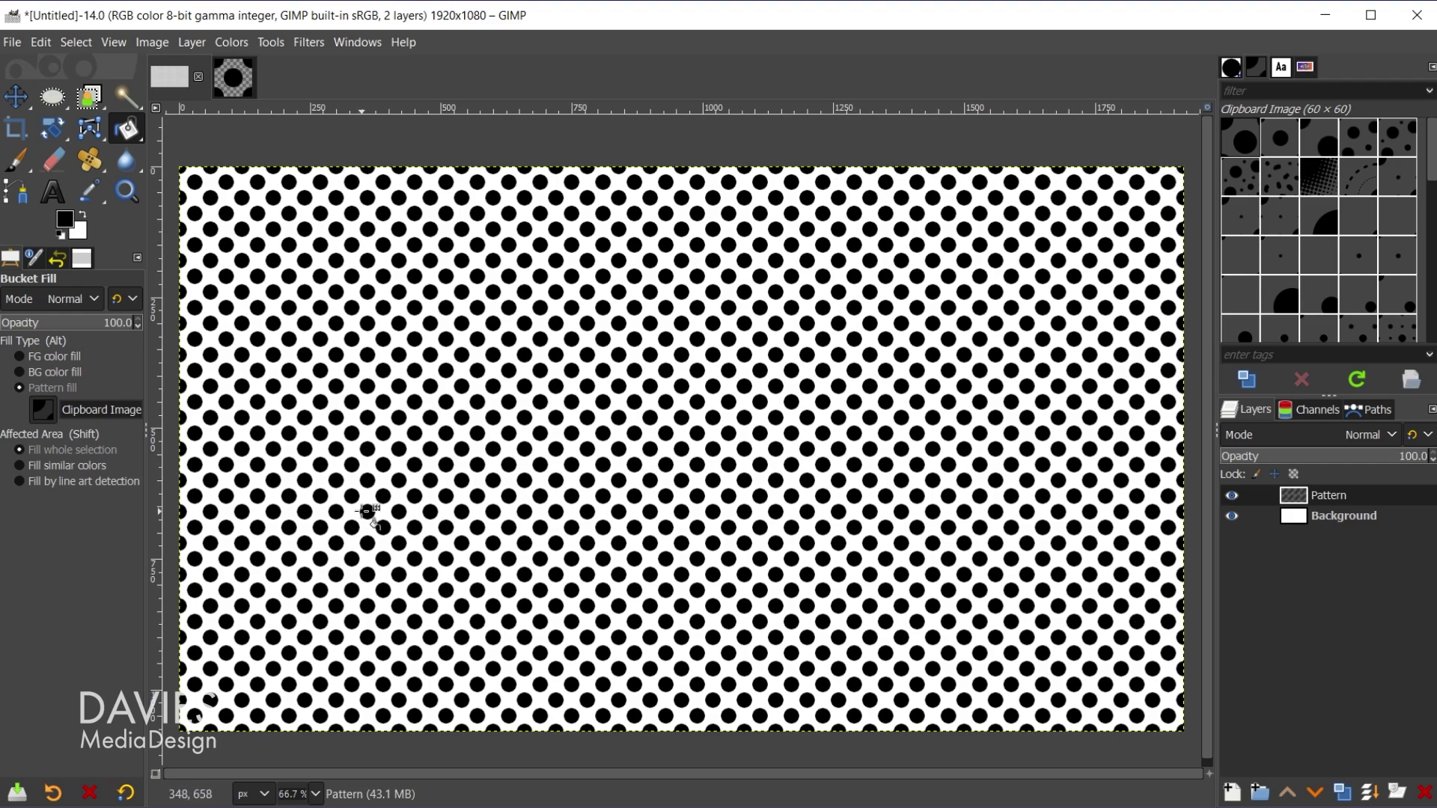
{"action": "key", "text": "ctrl+z"}
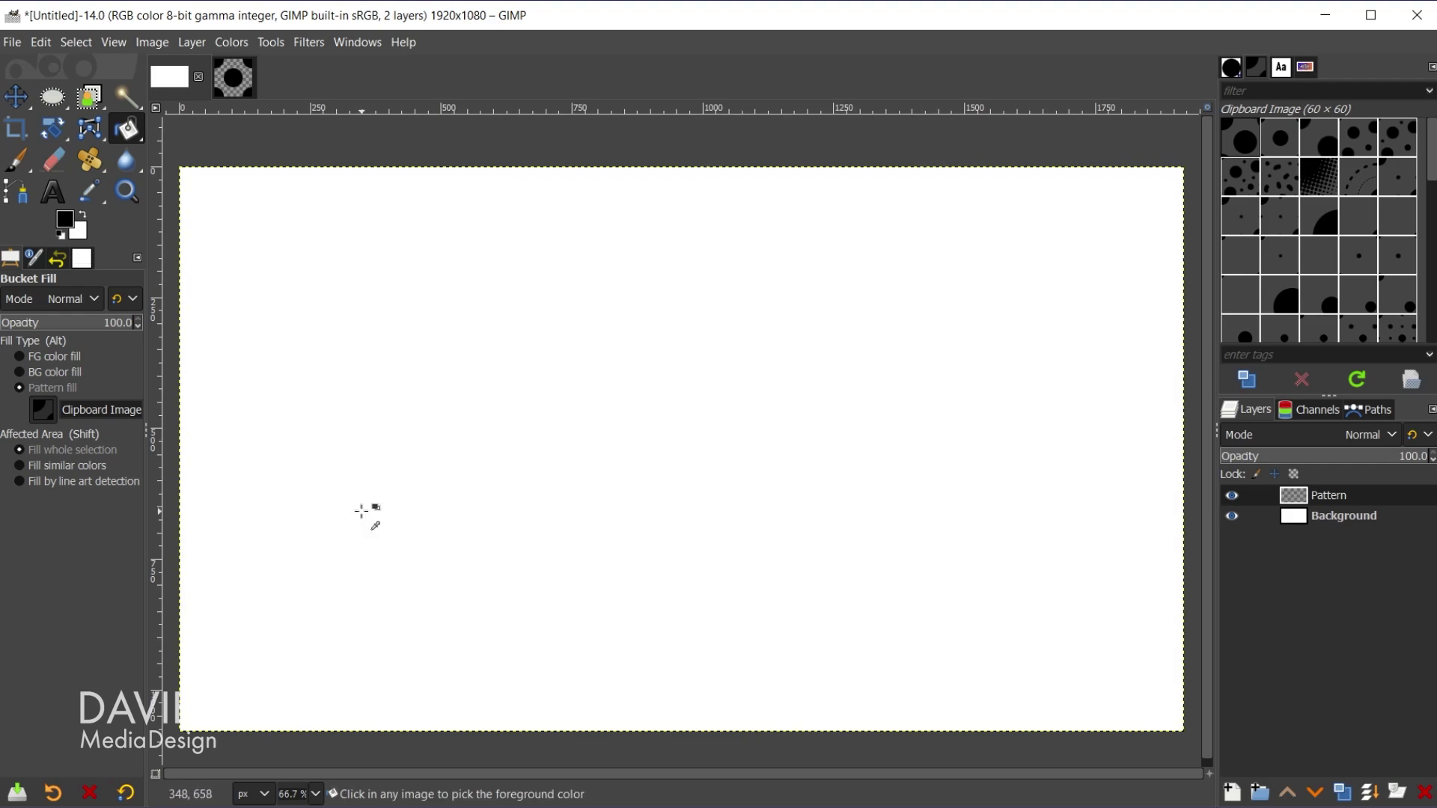
{"action": "left_click", "coordinate": [233, 77]}
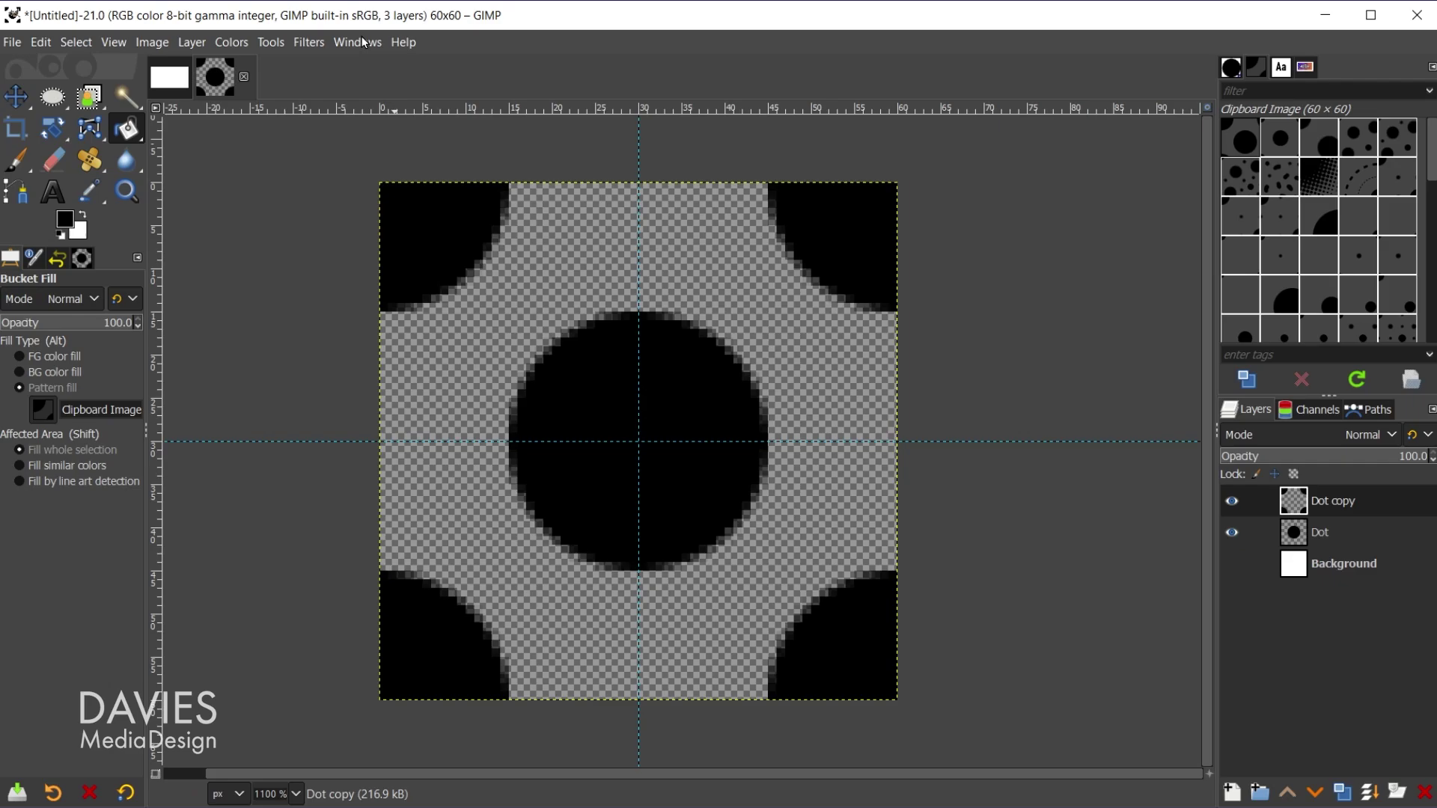
Enable Mirror symmetry painting with Horizontal, Vertical and Central Symmetry around the 30, 30 centre.
{"action": "left_click", "coordinate": [365, 44]}
{"action": "mouse_move", "coordinate": [363, 89]}
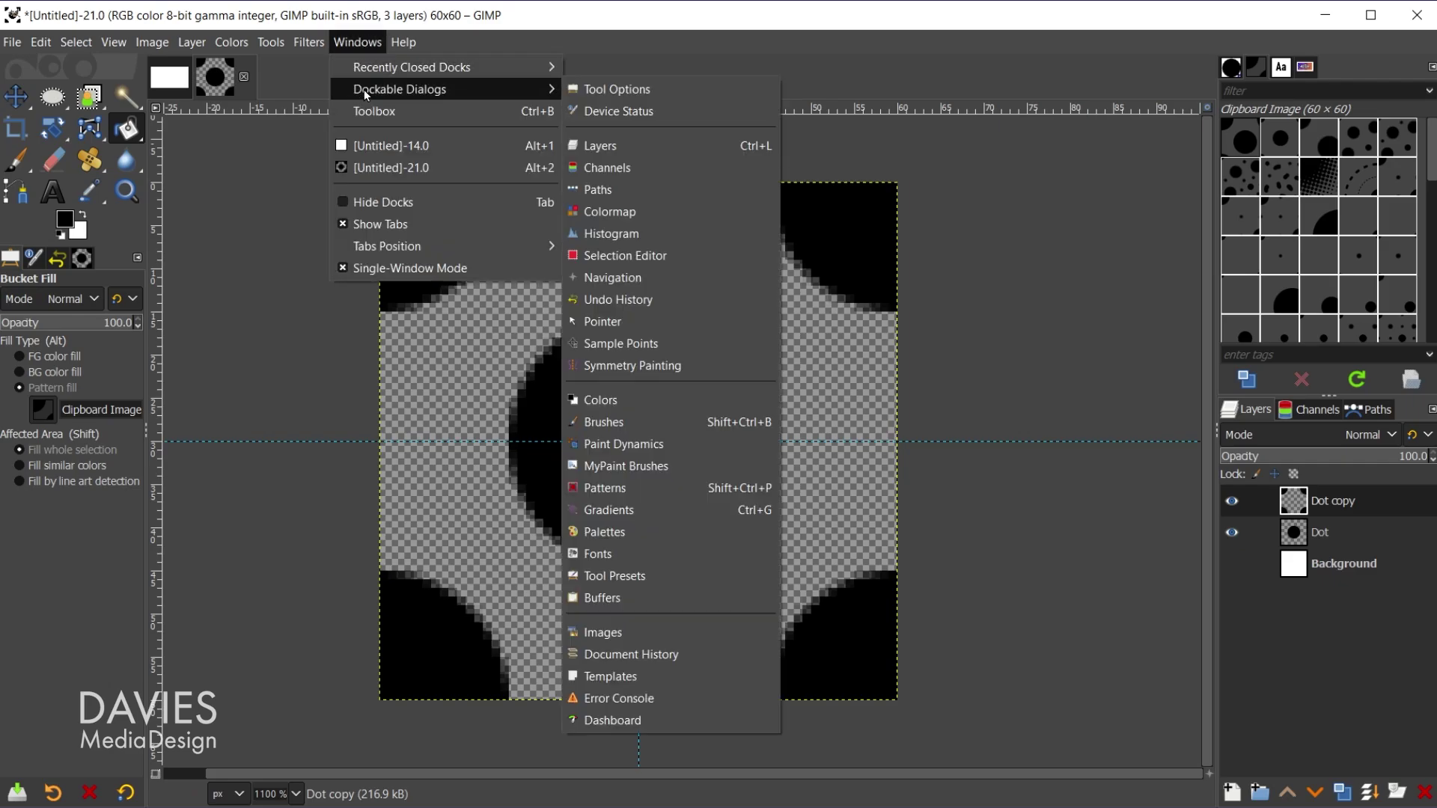
{"action": "left_click", "coordinate": [635, 365]}
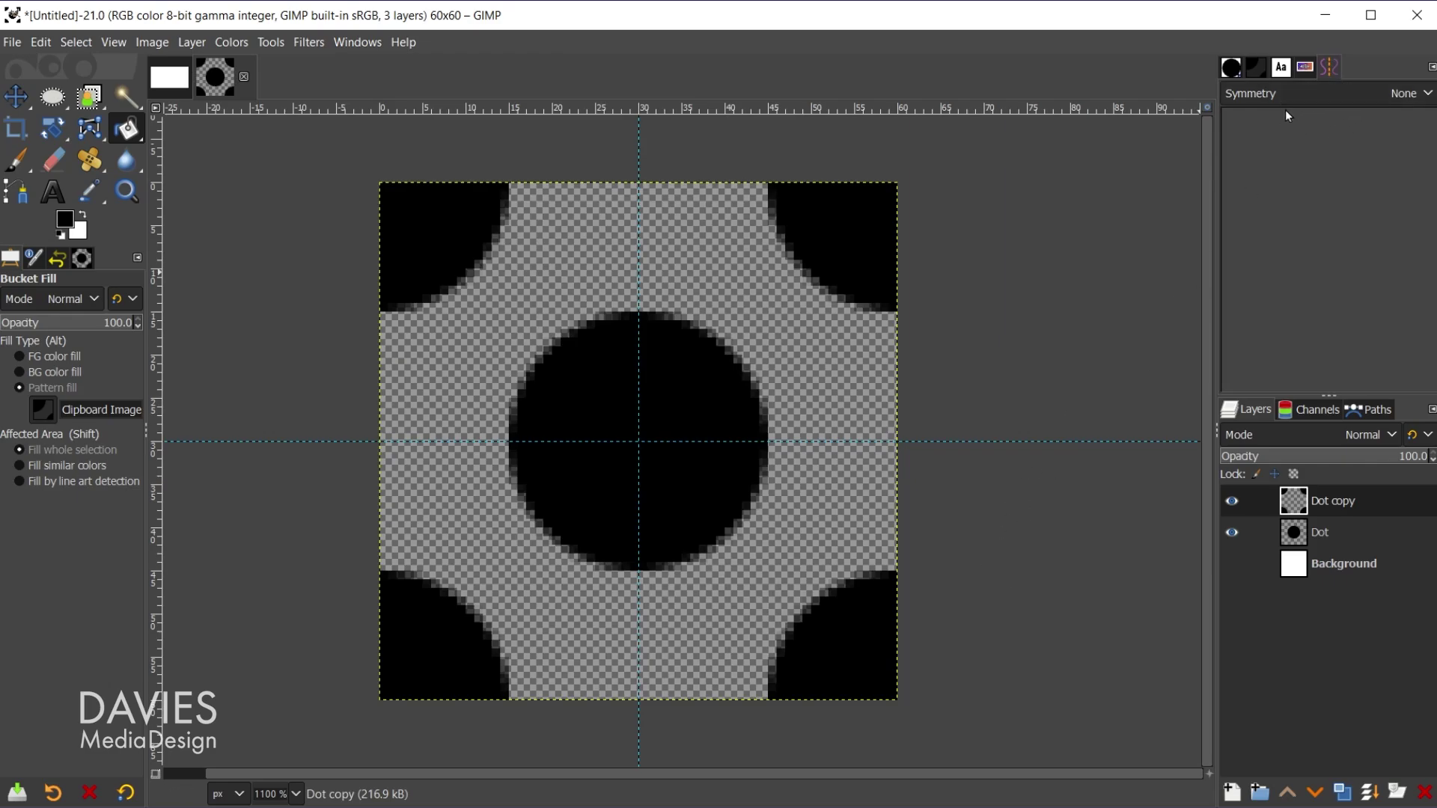
{"action": "left_click", "coordinate": [1334, 90]}
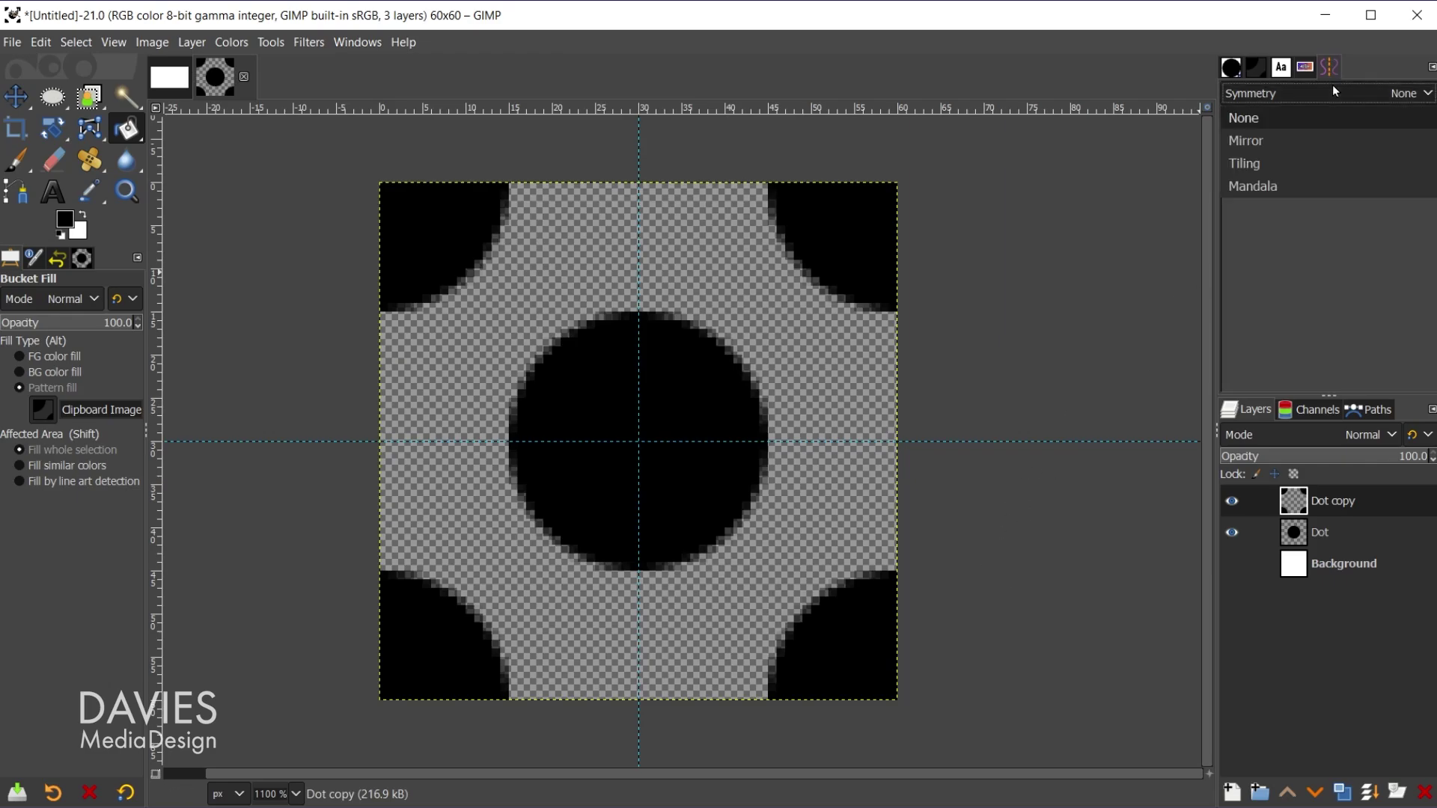
{"action": "left_click", "coordinate": [1362, 139]}
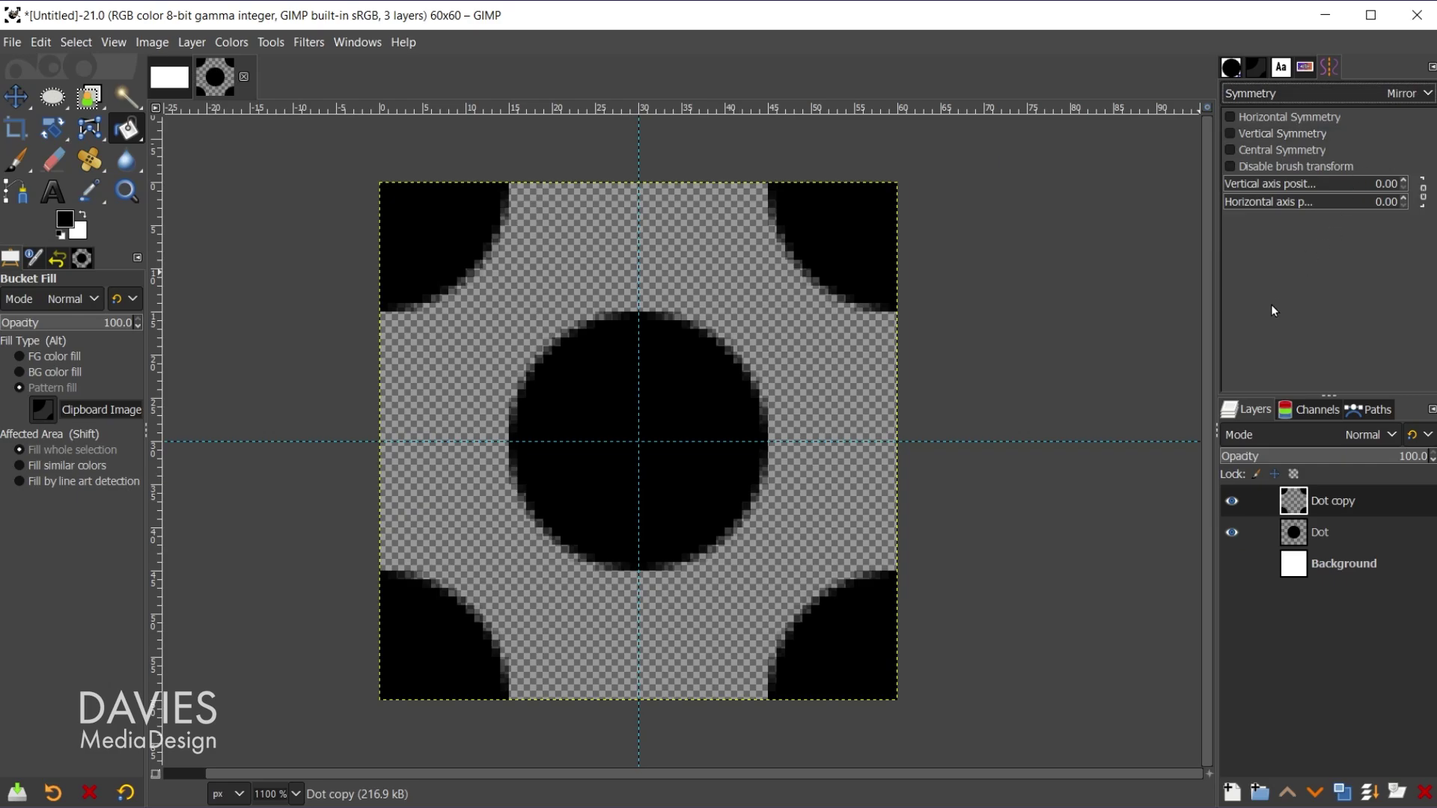
{"action": "left_click", "coordinate": [1232, 117]}
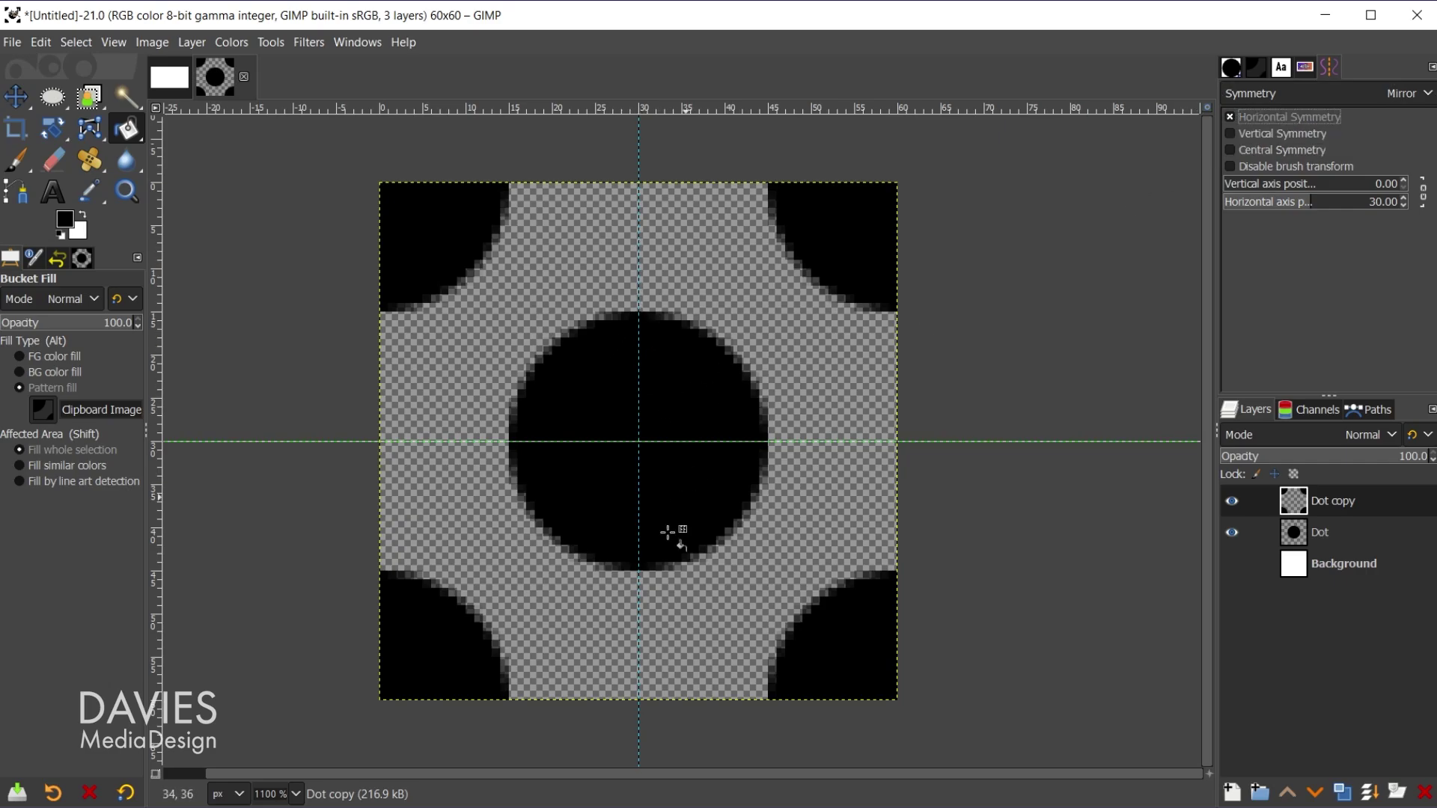
{"action": "left_click", "coordinate": [1231, 136]}
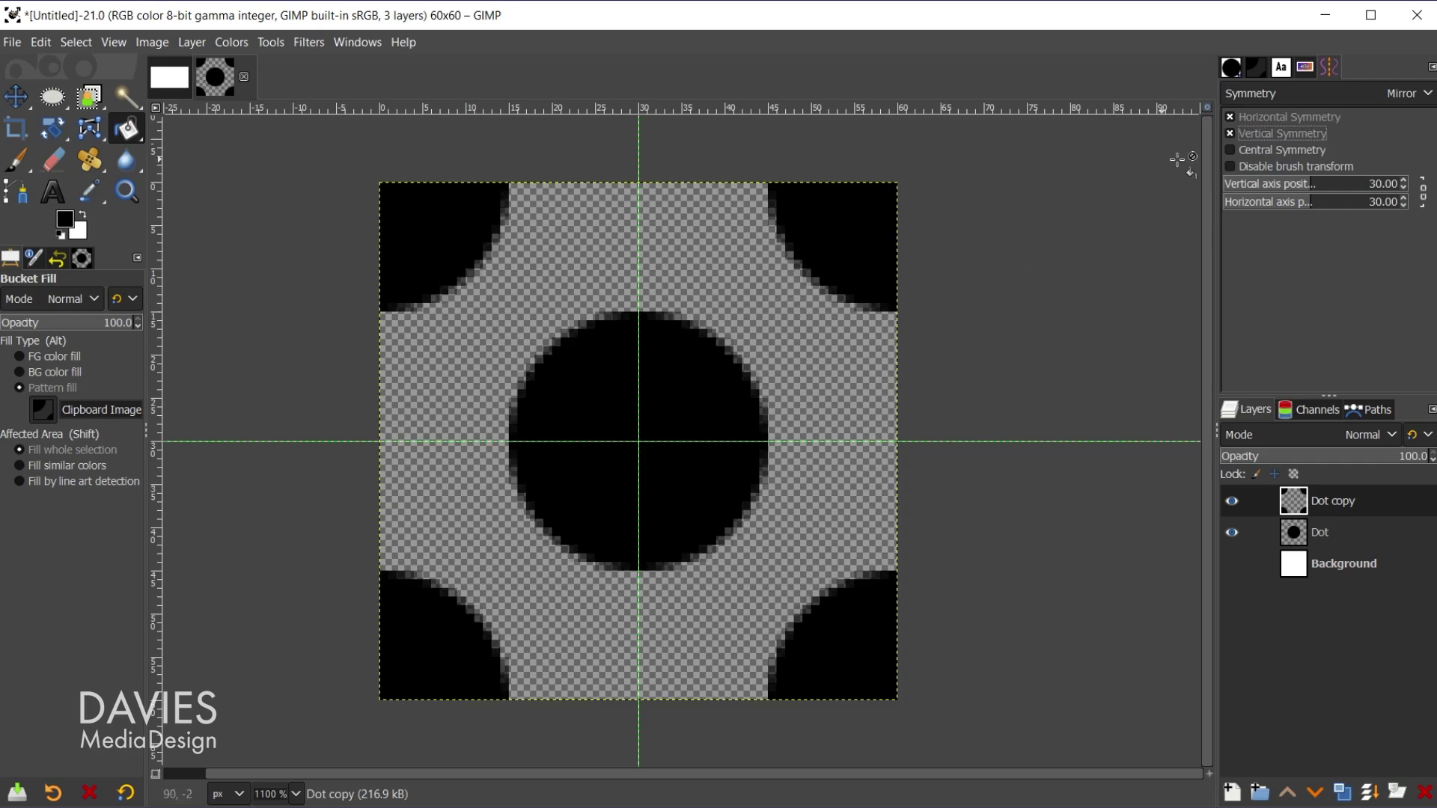
{"action": "left_click", "coordinate": [1230, 150]}
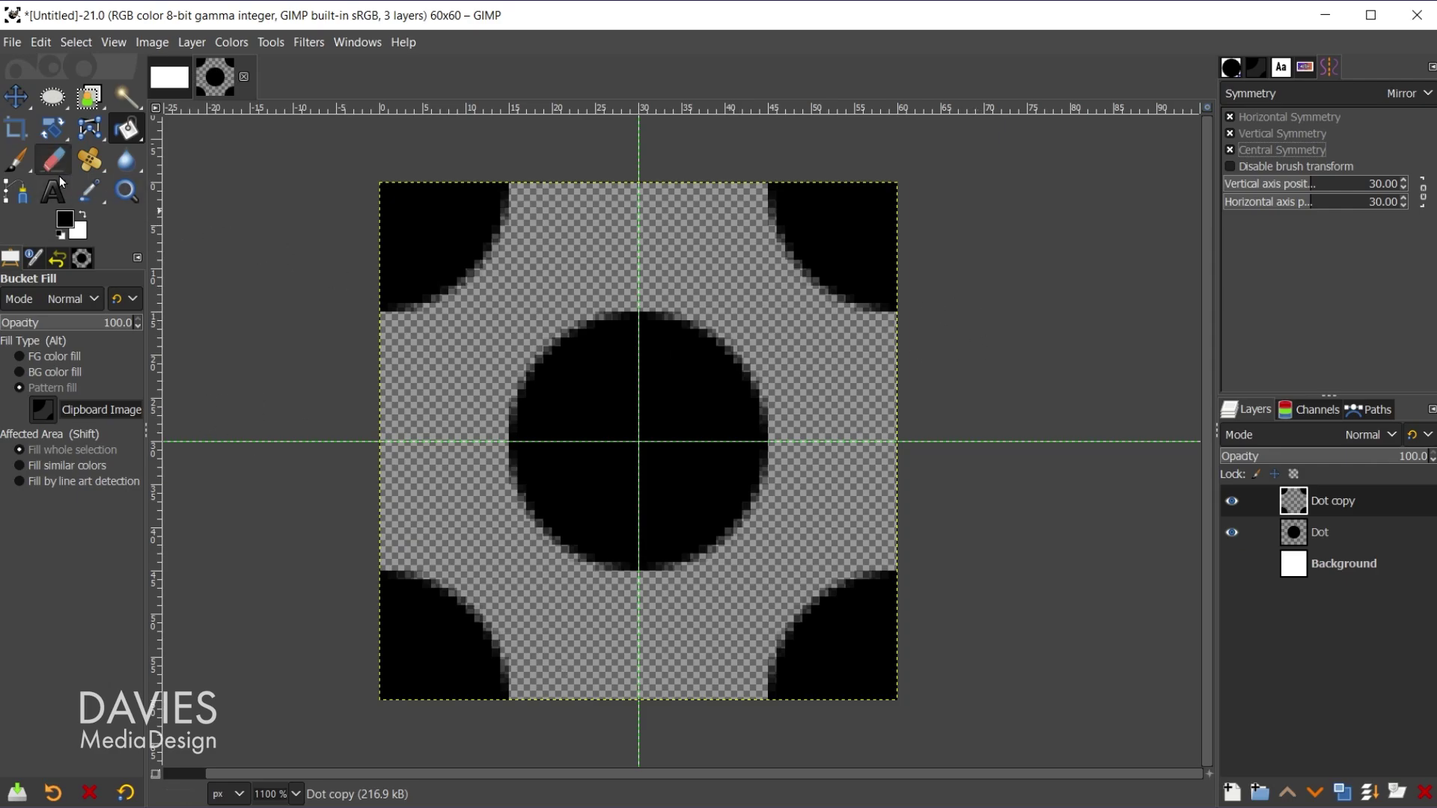
Select the Paintbrush at size 8.
{"action": "left_click", "coordinate": [17, 159]}
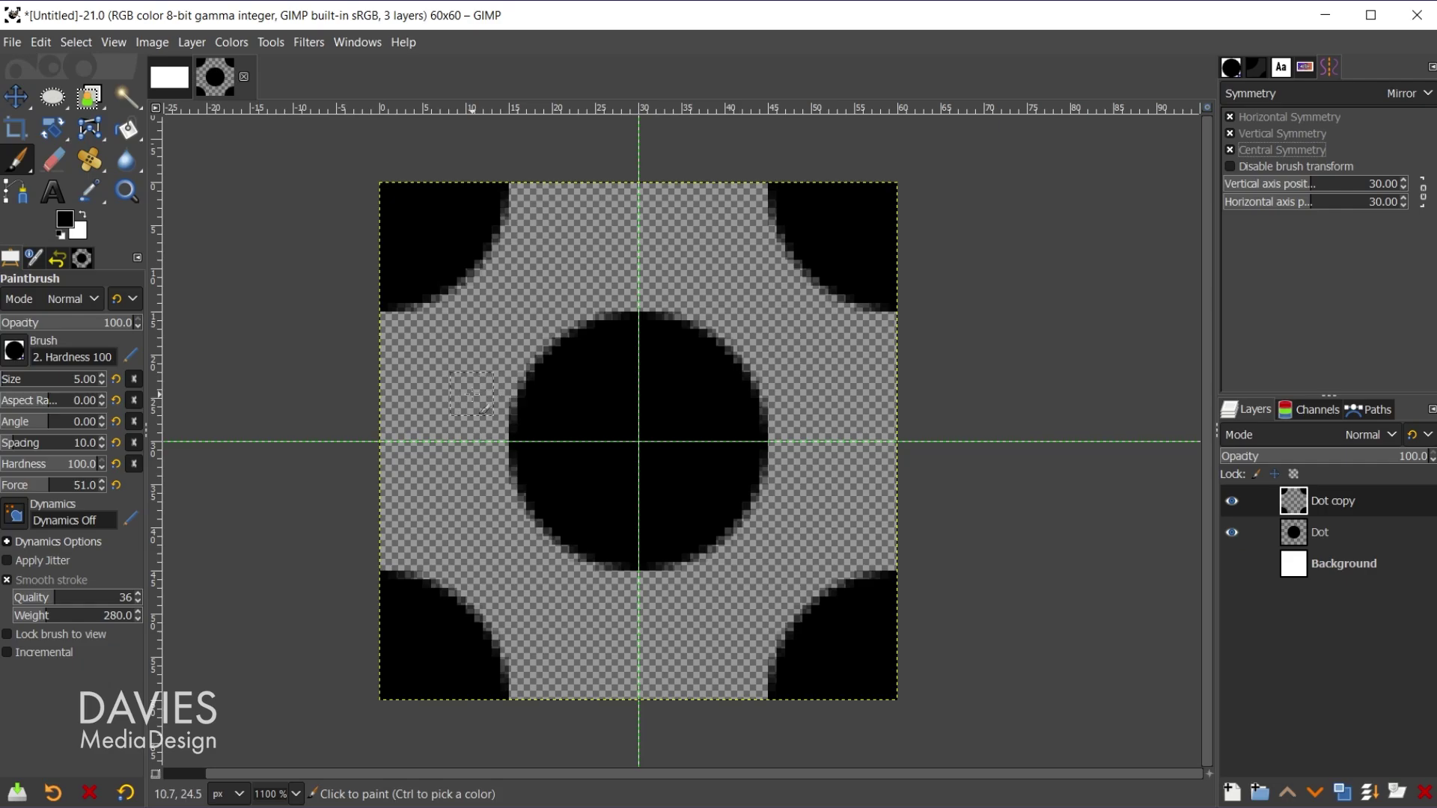
{"action": "left_click", "coordinate": [9, 359]}
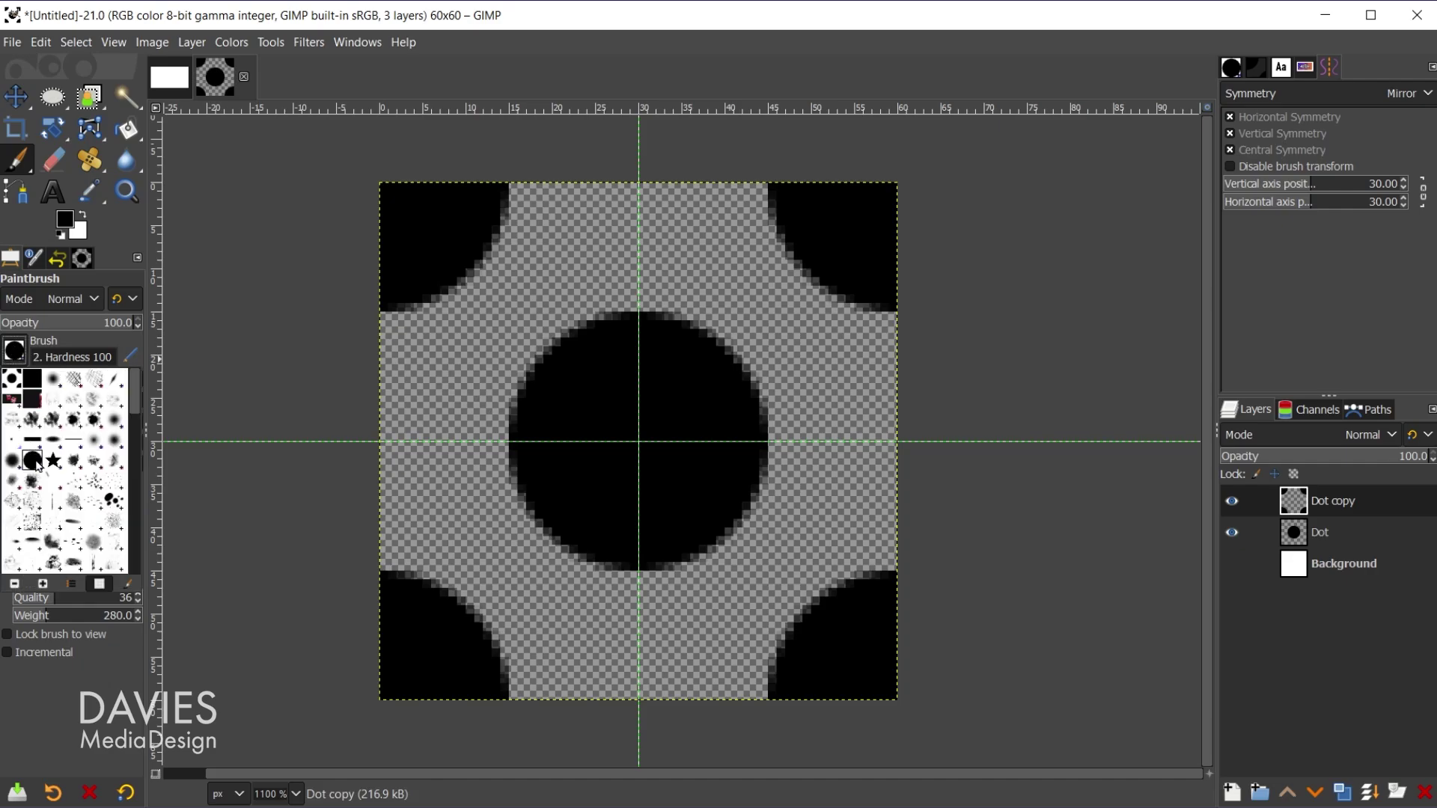
{"action": "left_click", "coordinate": [11, 351]}
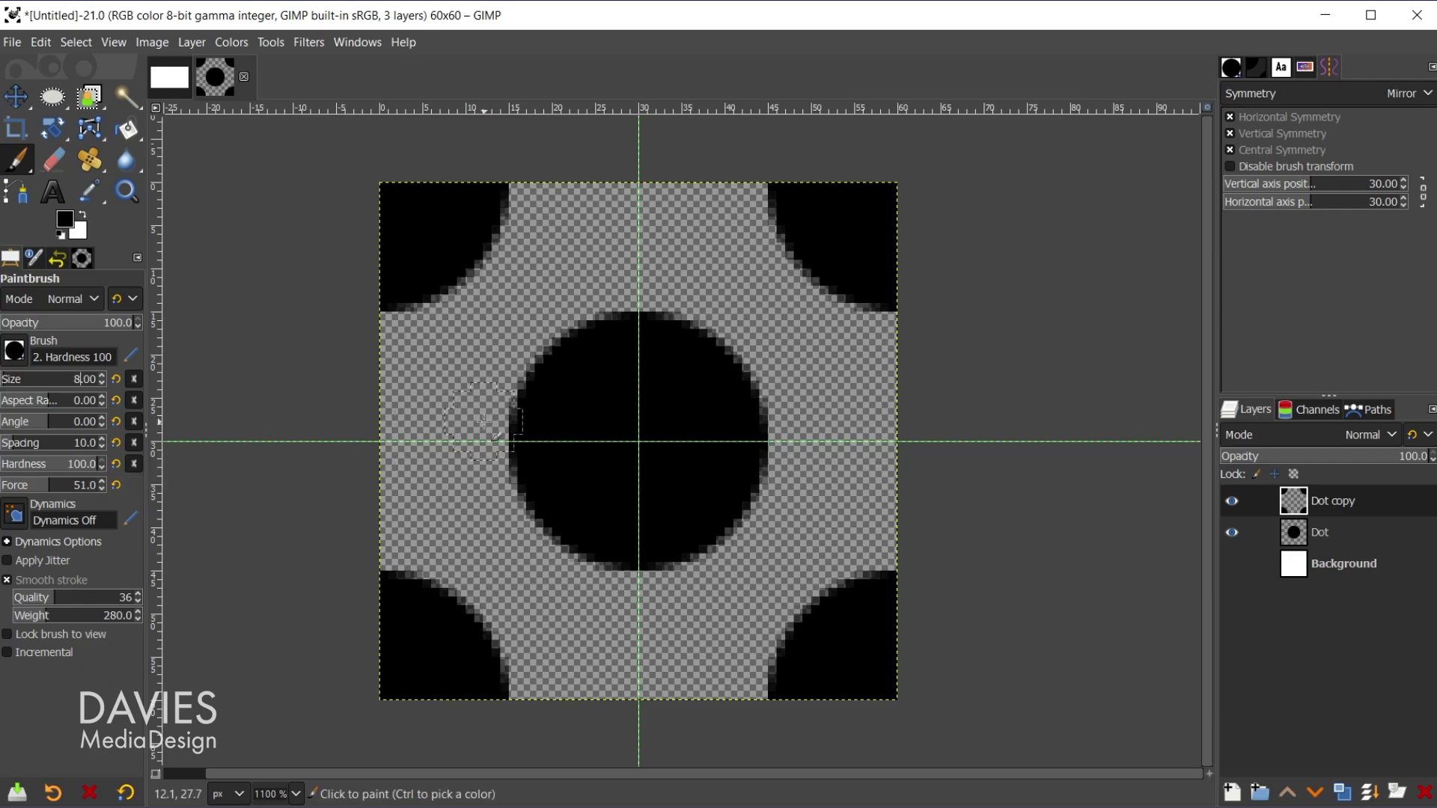
Add a new layer named Dot Small.
{"action": "left_click", "coordinate": [1234, 794]}
{"action": "left_click", "coordinate": [1173, 423]}
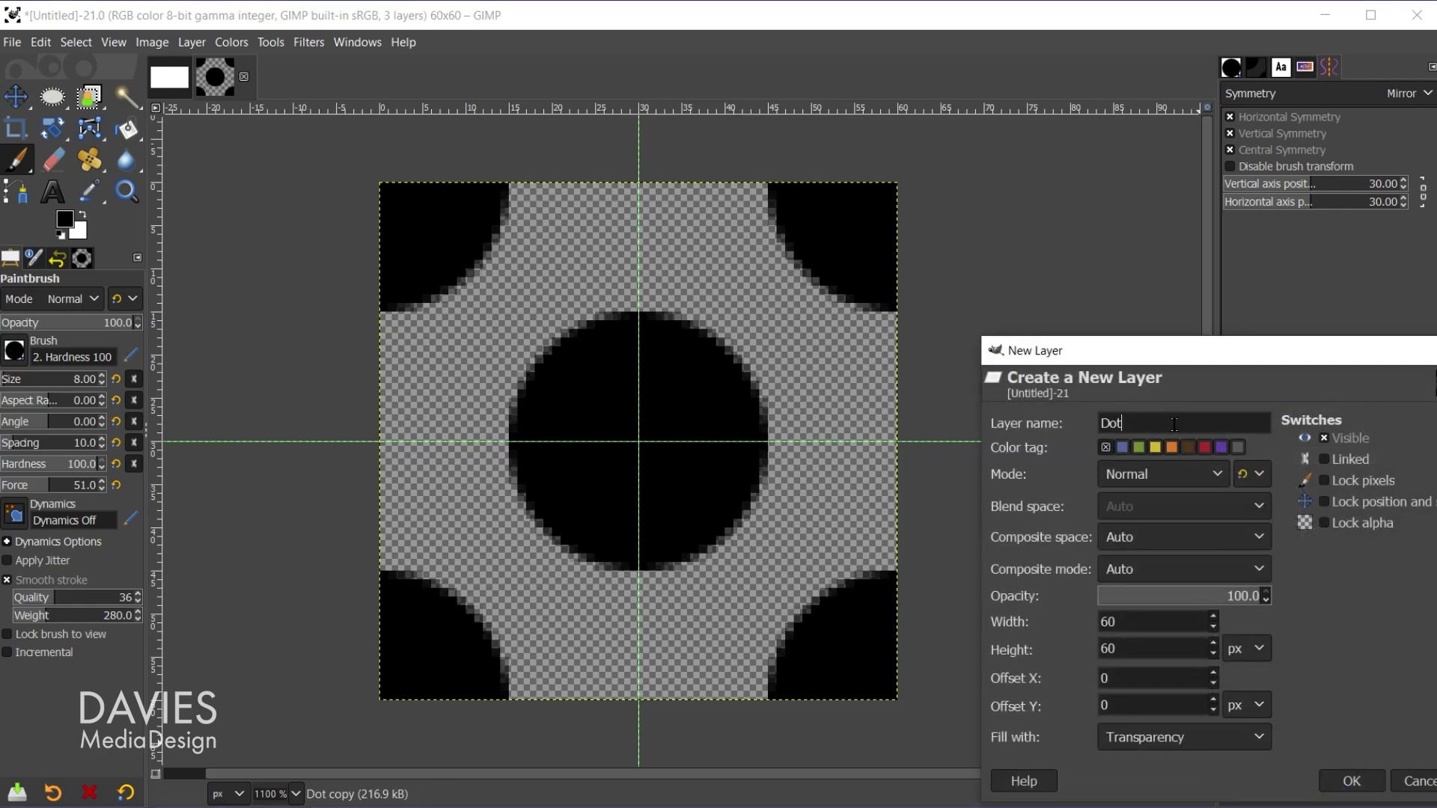
{"action": "type", "text": "Small"}
{"action": "key", "text": "Return"}
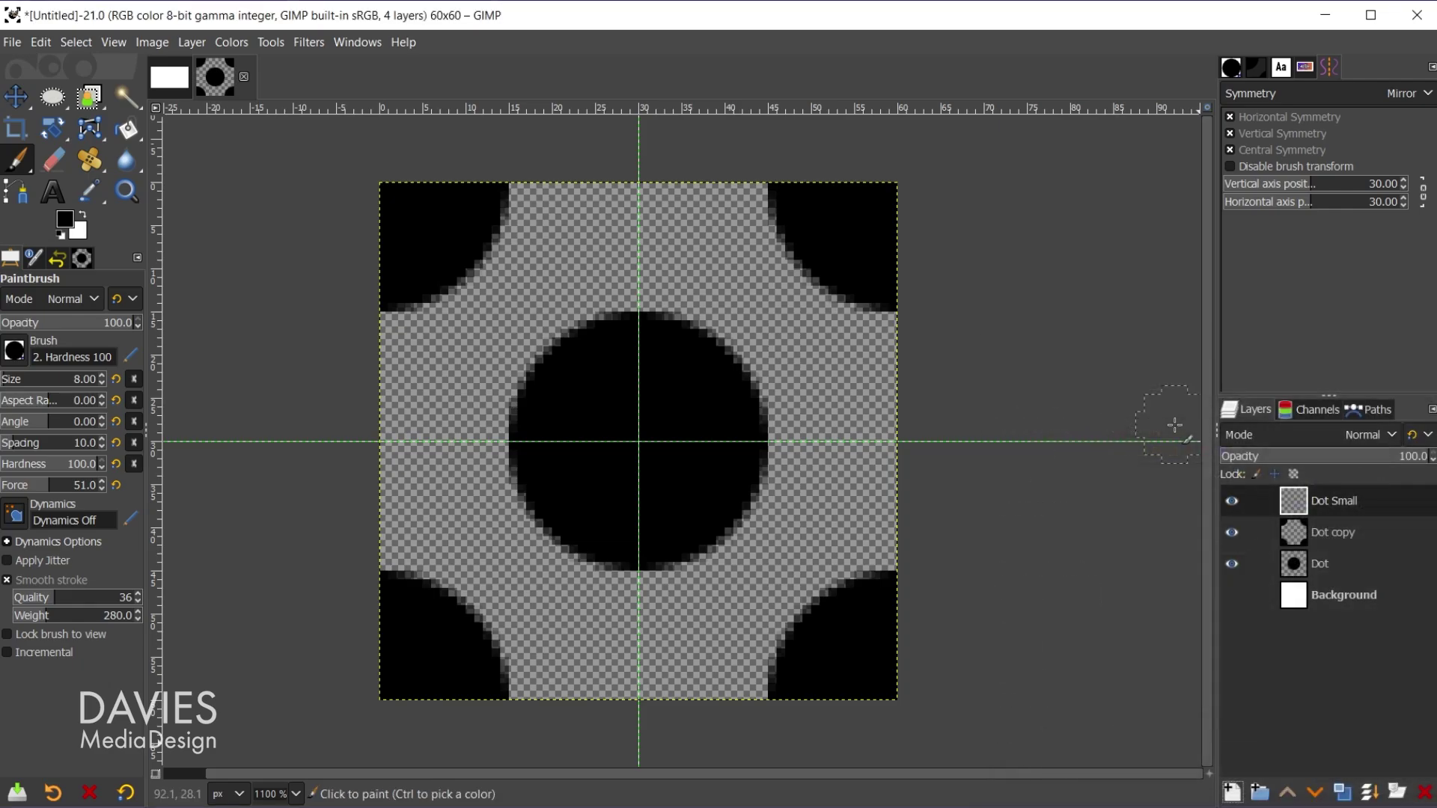
Paint eight mirrored small black dots around the central dot.
{"action": "left_click", "coordinate": [443, 441]}
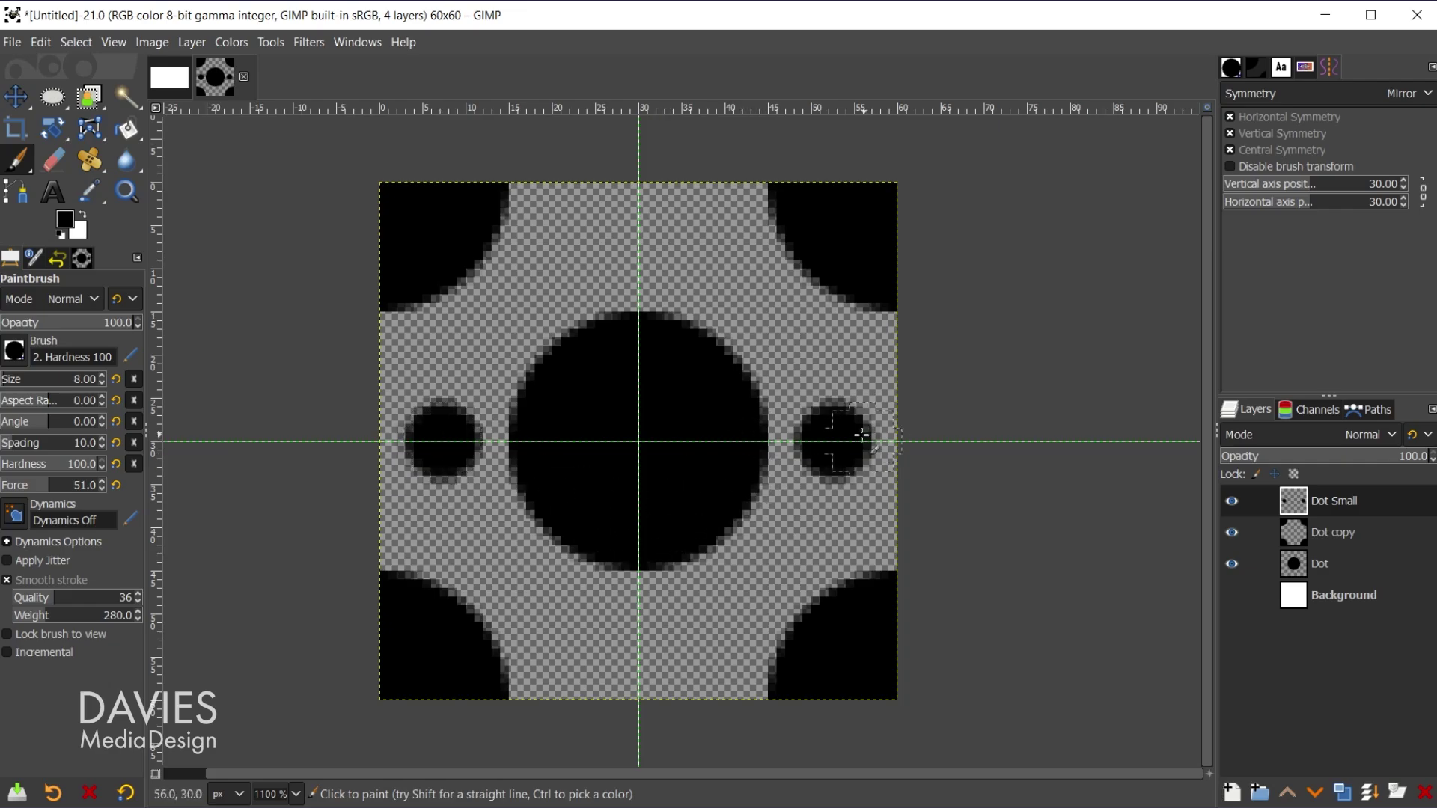
{"action": "left_click", "coordinate": [638, 248]}
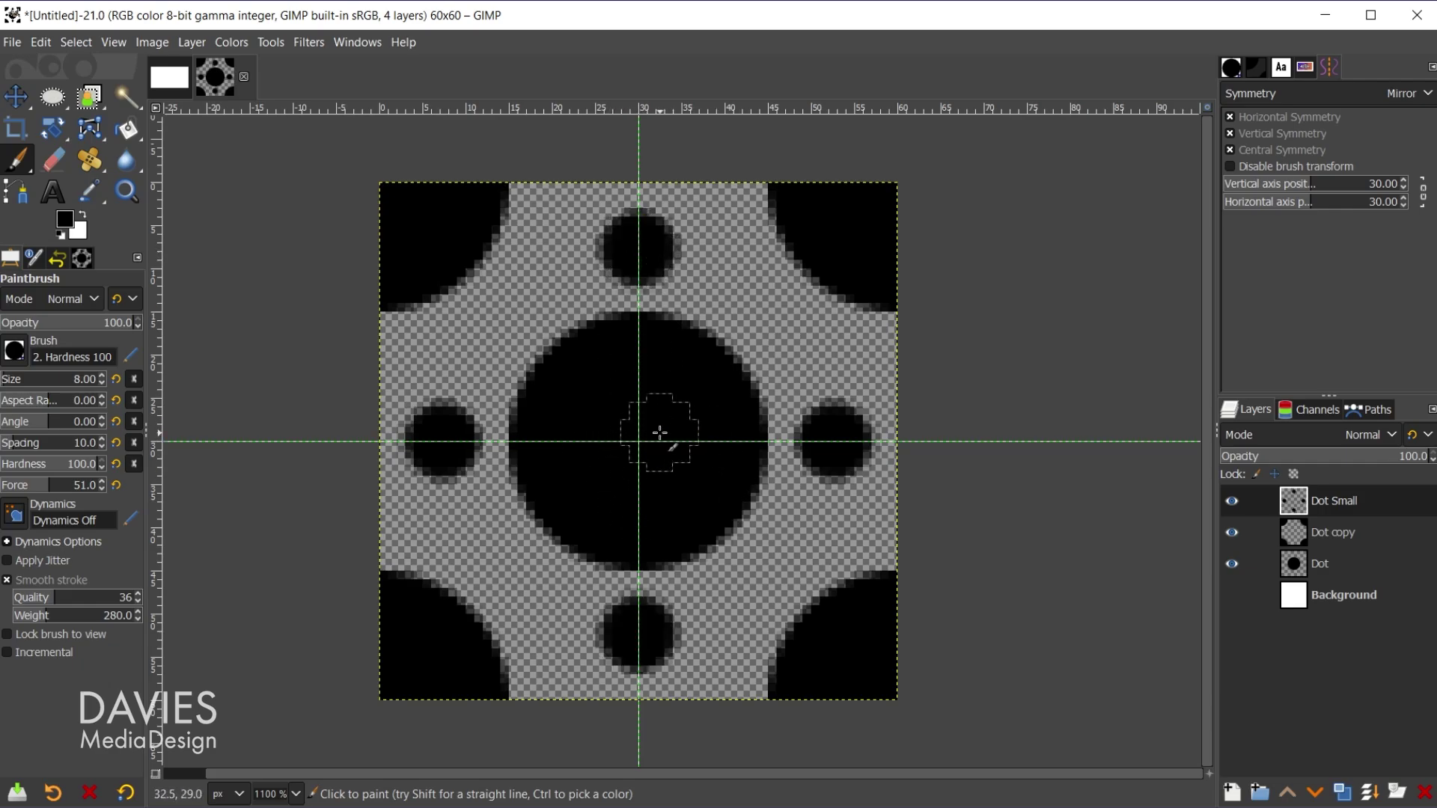
{"action": "left_click", "coordinate": [503, 320]}
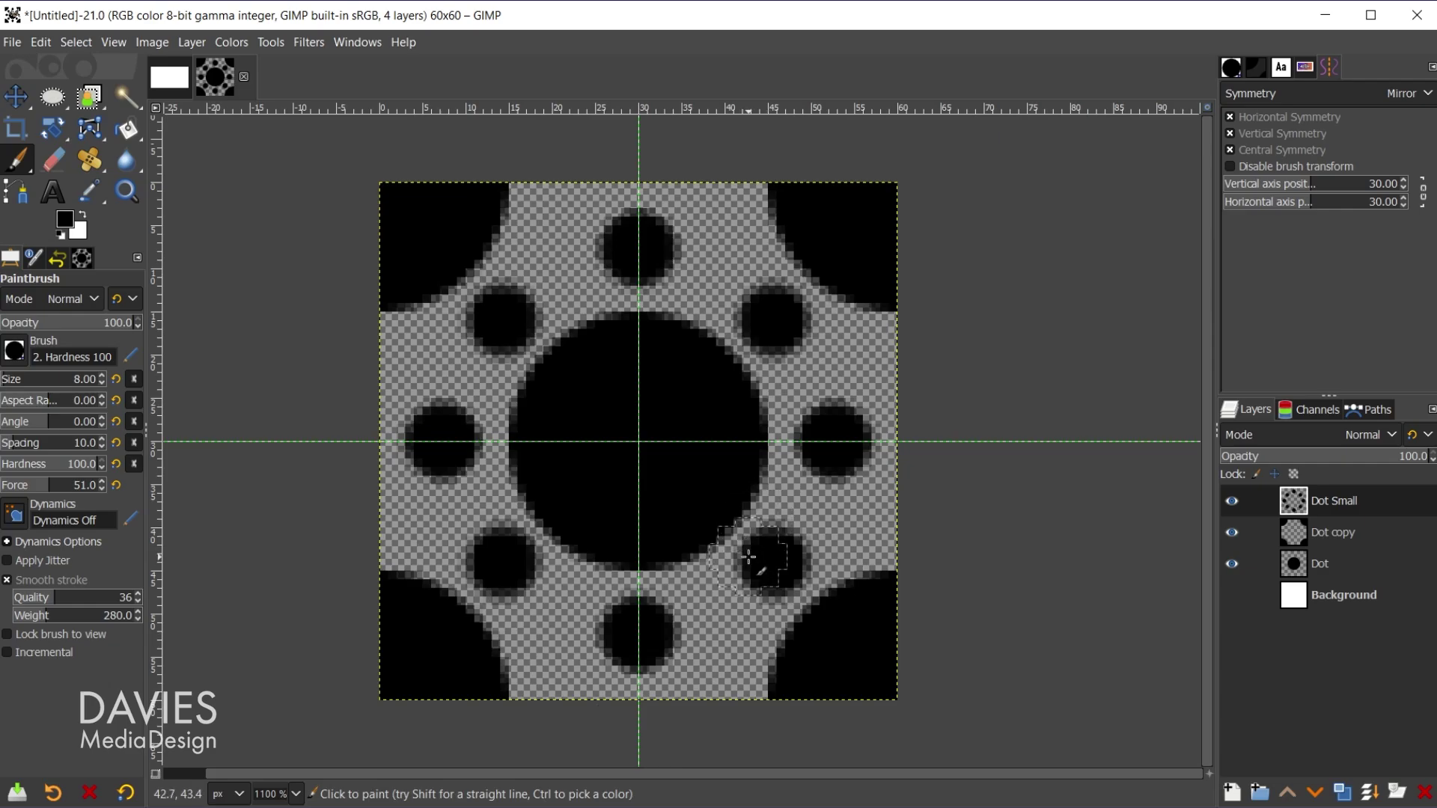
Copy the updated tile, test-fill the 1920x1080 canvas with it, then undo the fill.
{"action": "key", "text": "ctrl+c"}
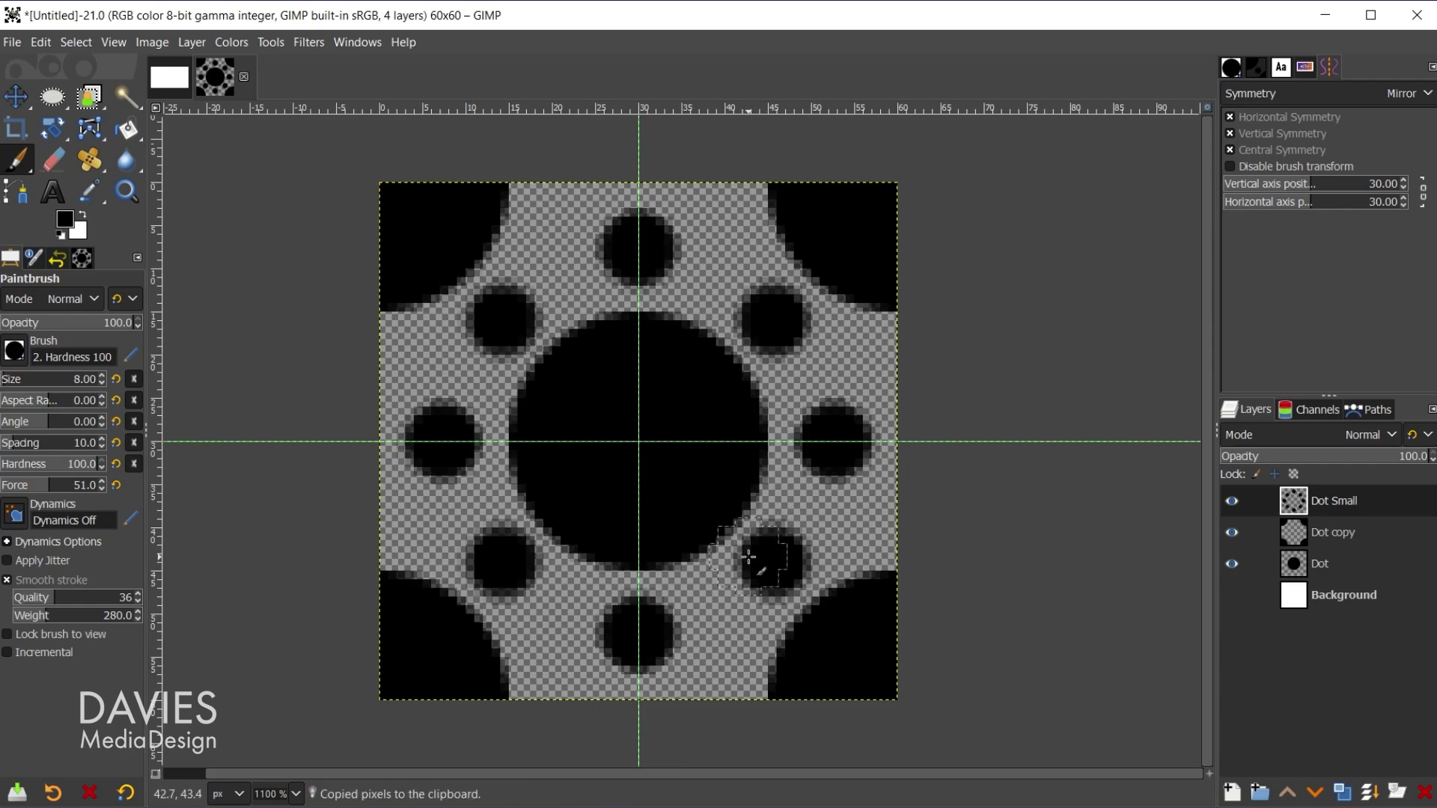
{"action": "key", "text": "ctrl+Page_Up"}
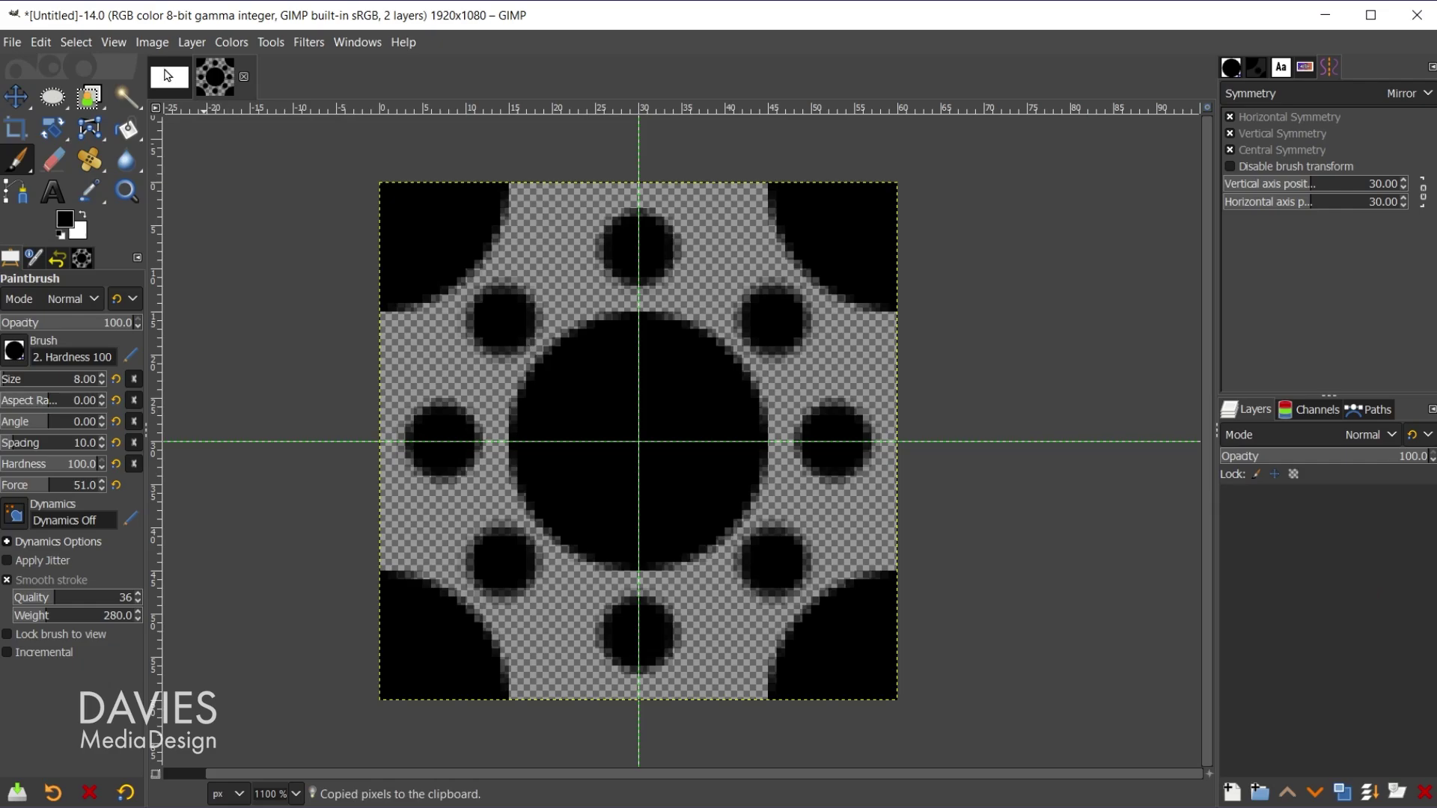
{"action": "key", "text": "shift+b"}
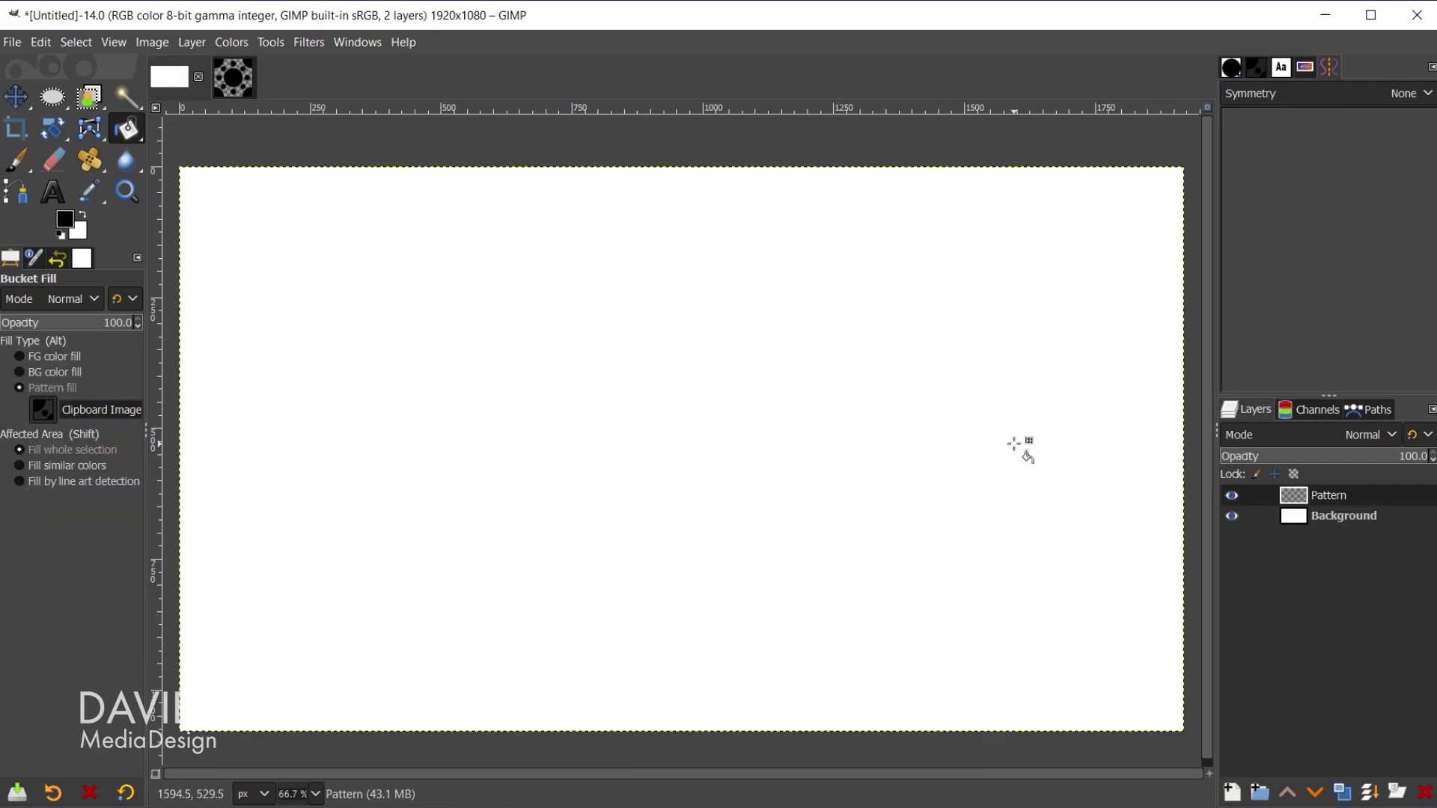
{"action": "left_click", "coordinate": [713, 368]}
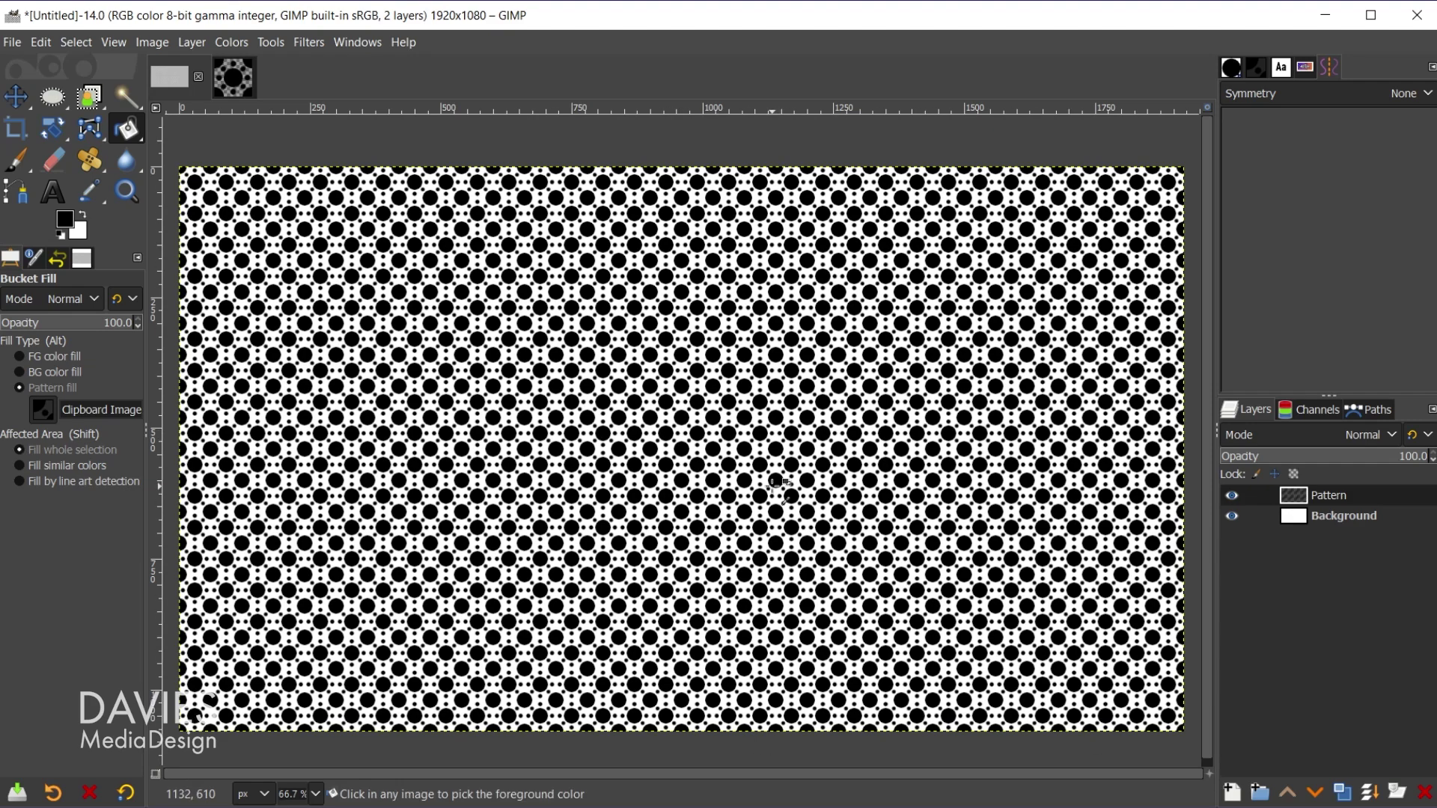
{"action": "key", "text": "ctrl+z"}
Undo the small dots and delete the Dot Small, Dot copy and Dot layers in the 60x60 tile.
{"action": "left_click", "coordinate": [238, 75]}
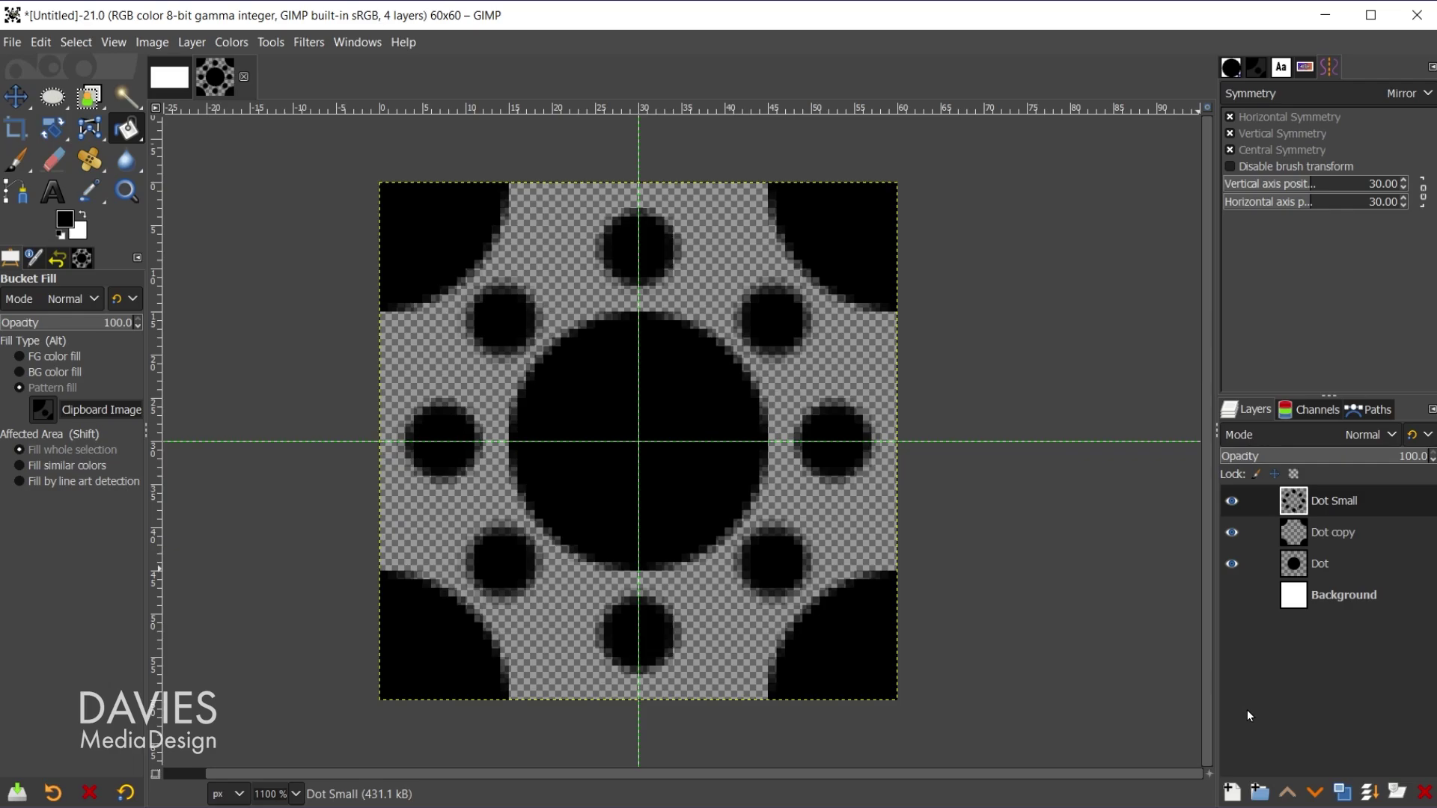
{"action": "key", "text": "ctrl+z"}
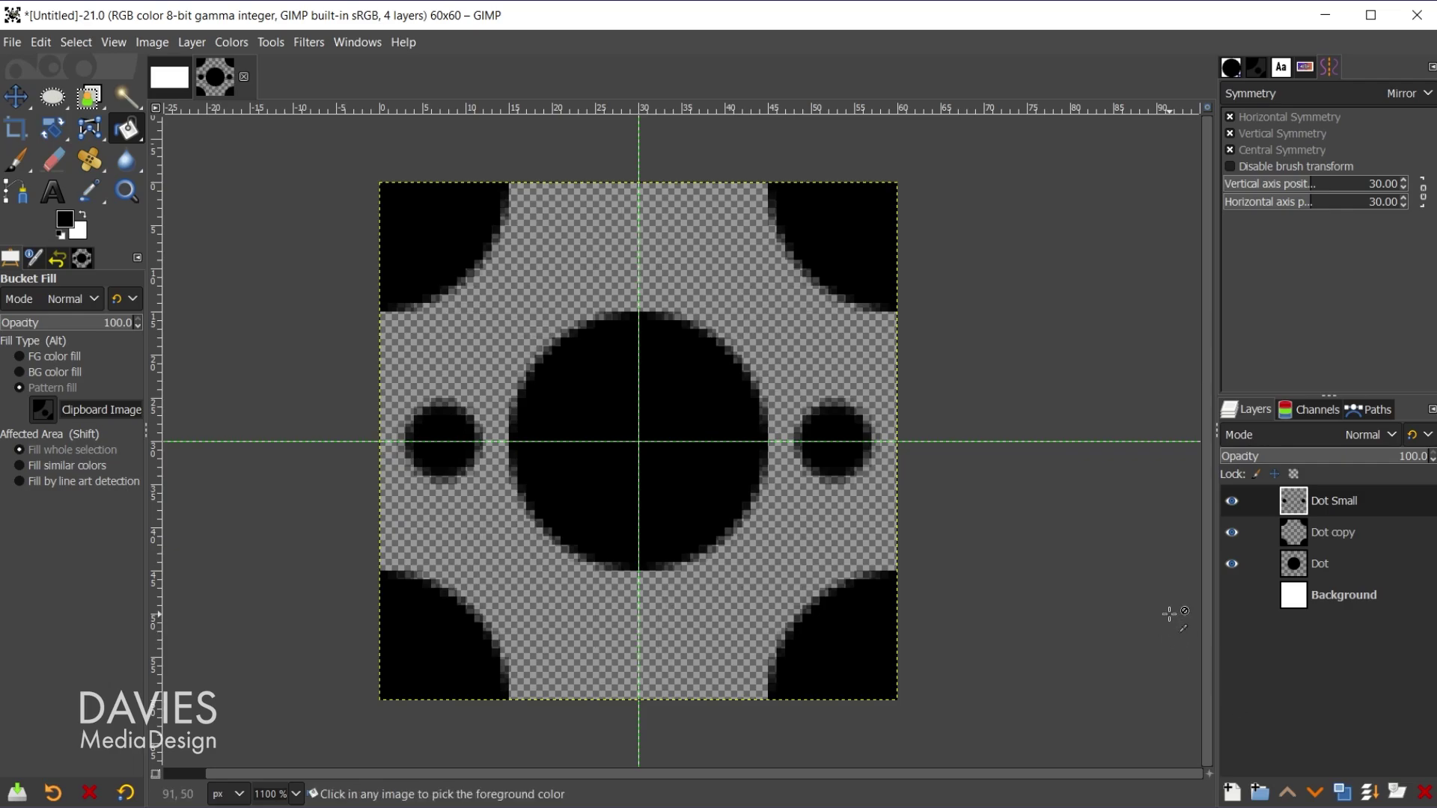
{"action": "key", "text": "ctrl+z"}
{"action": "left_click", "coordinate": [1425, 792]}
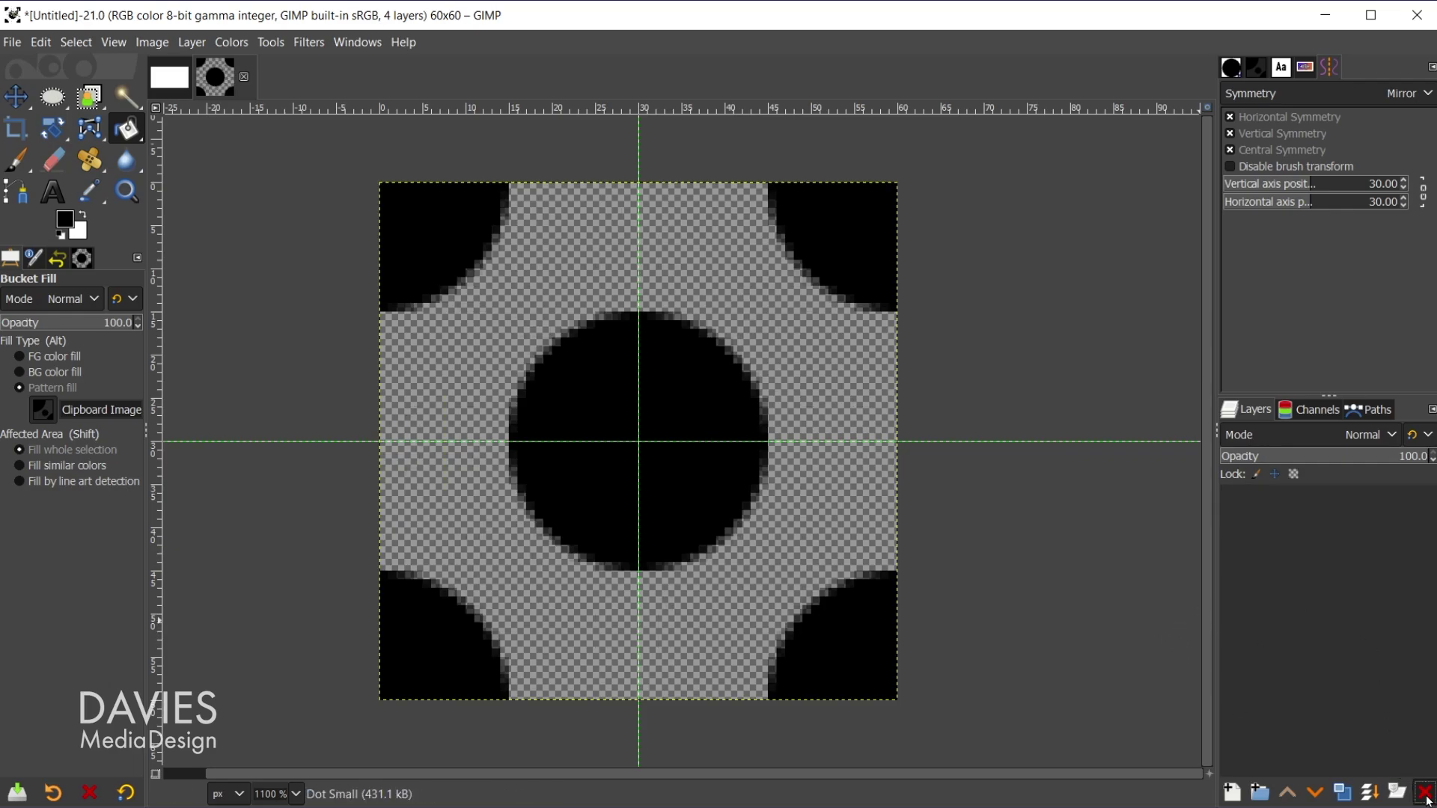
{"action": "left_click", "coordinate": [1425, 792]}
{"action": "left_click", "coordinate": [1425, 792]}
Create a new transparent layer named Dots above Background.
{"action": "left_click", "coordinate": [1231, 794]}
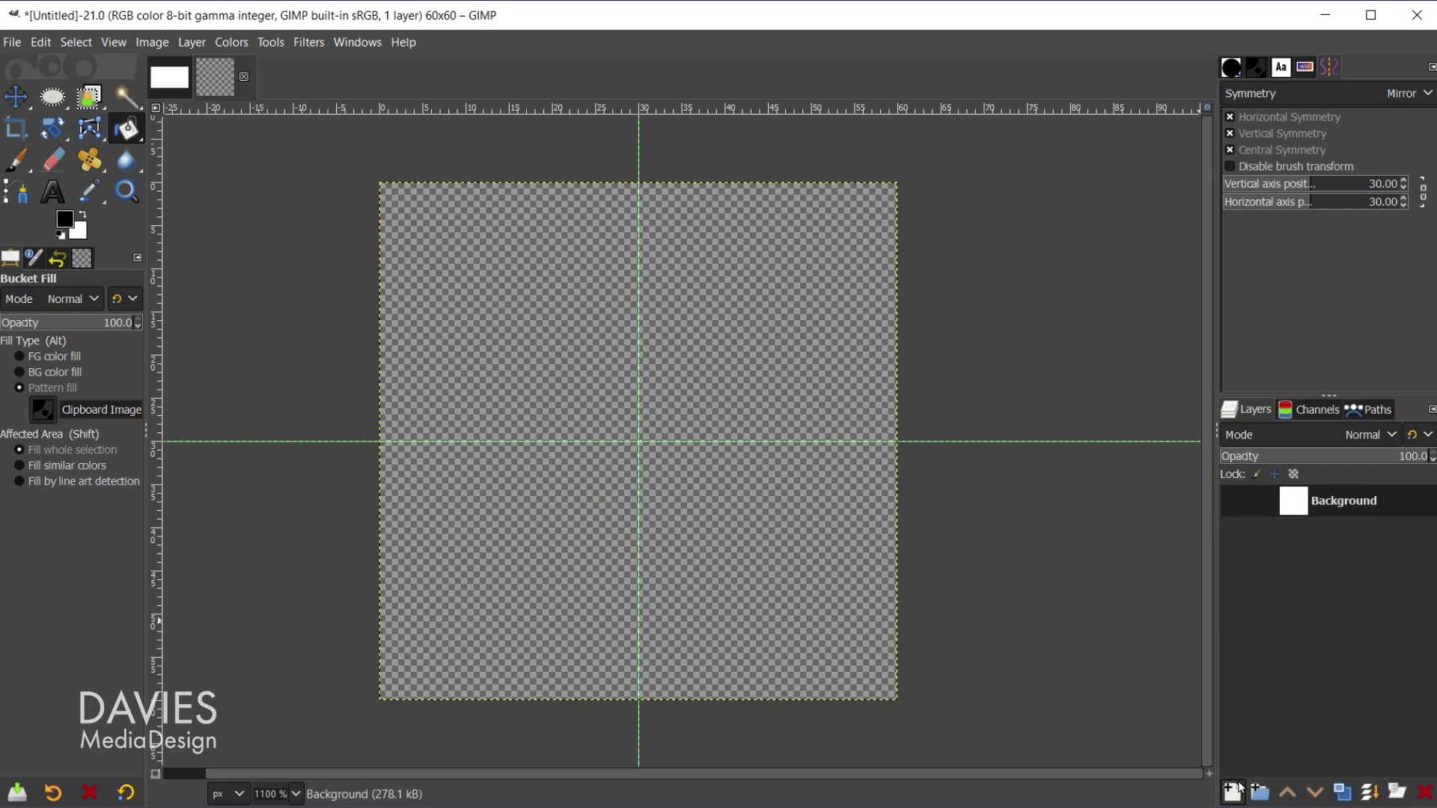
{"action": "double_click", "coordinate": [1180, 423]}
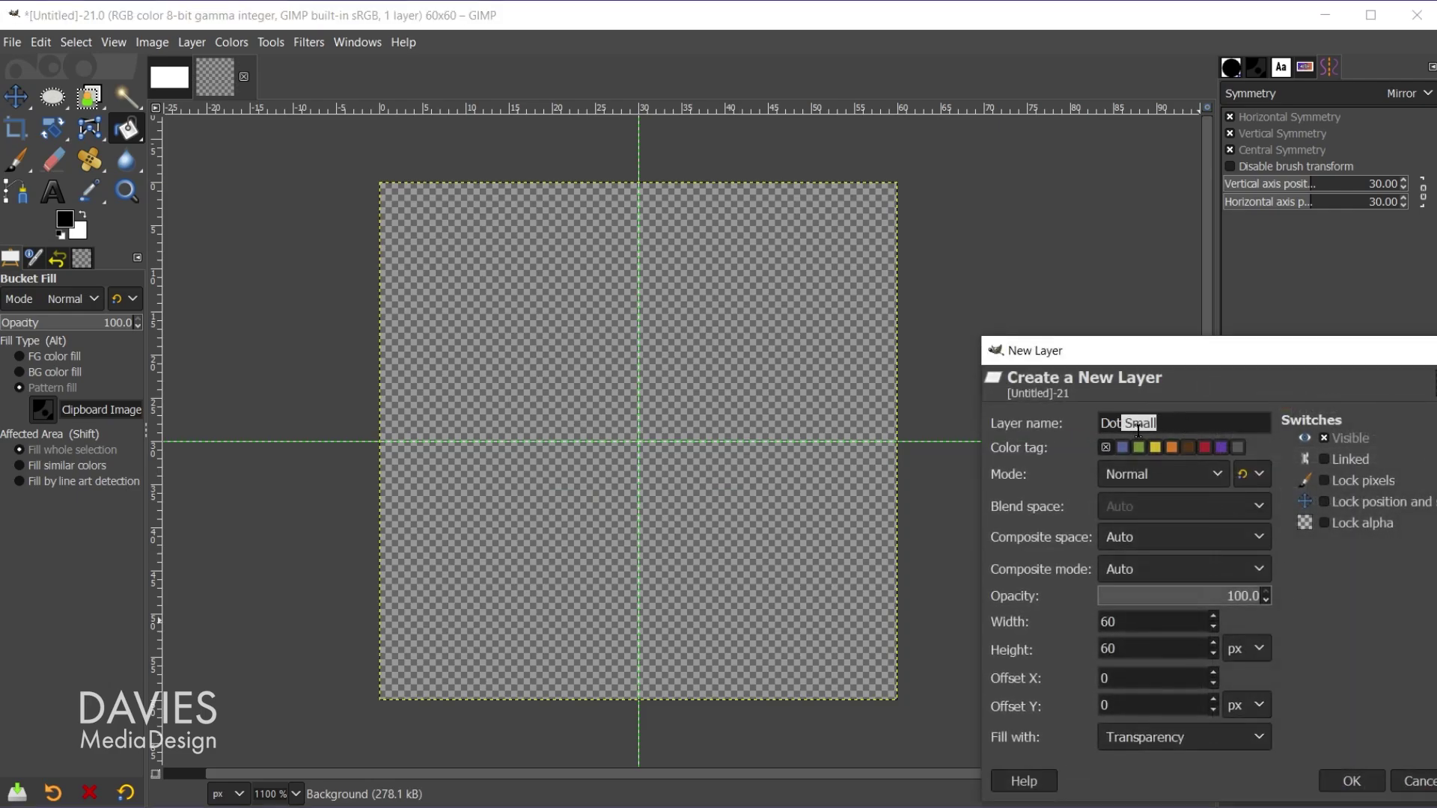
{"action": "type", "text": "s"}
{"action": "left_click", "coordinate": [1353, 783]}
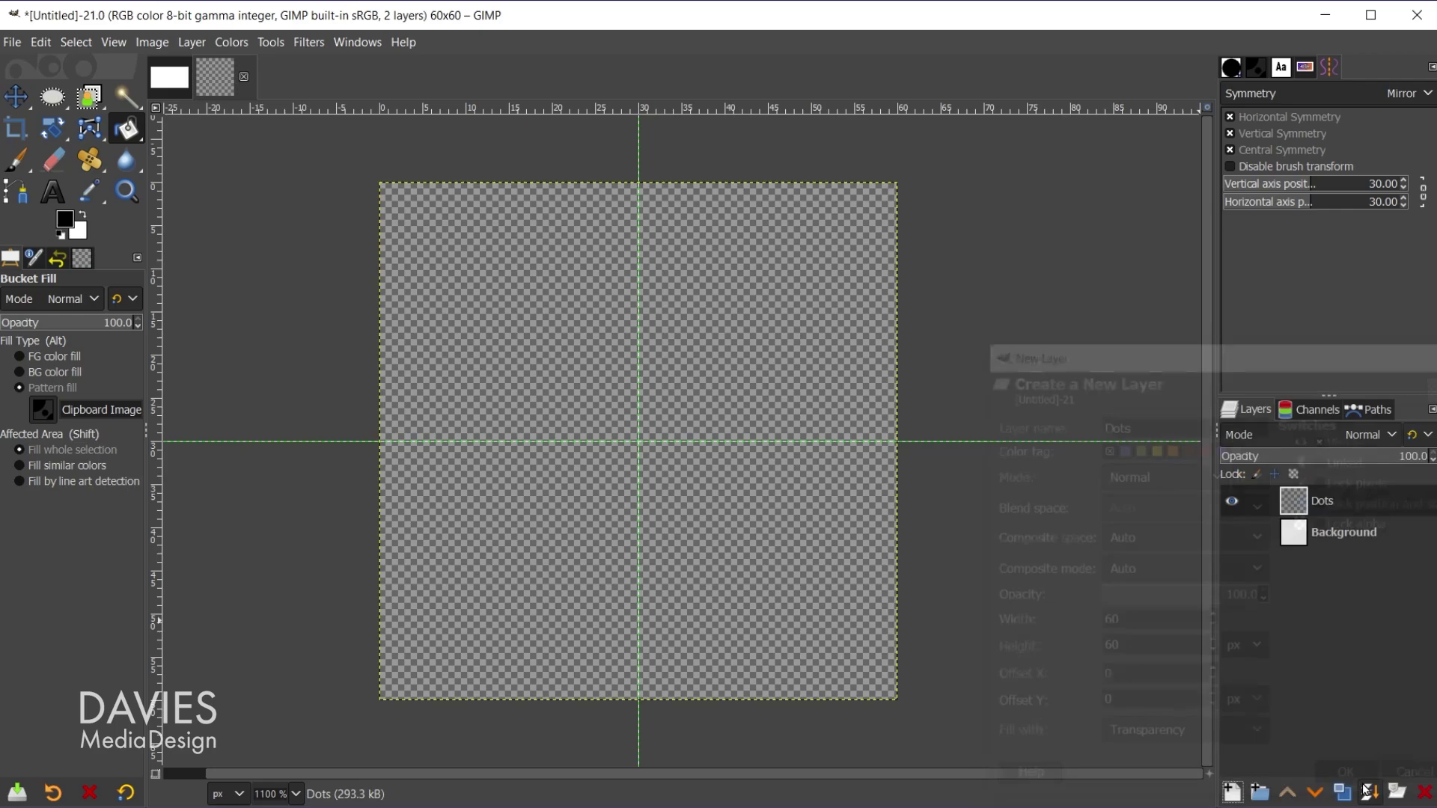
Set symmetry to Mandala and paint a six-dot ring plus a centre dot with the Paintbrush.
{"action": "left_click", "coordinate": [1296, 91]}
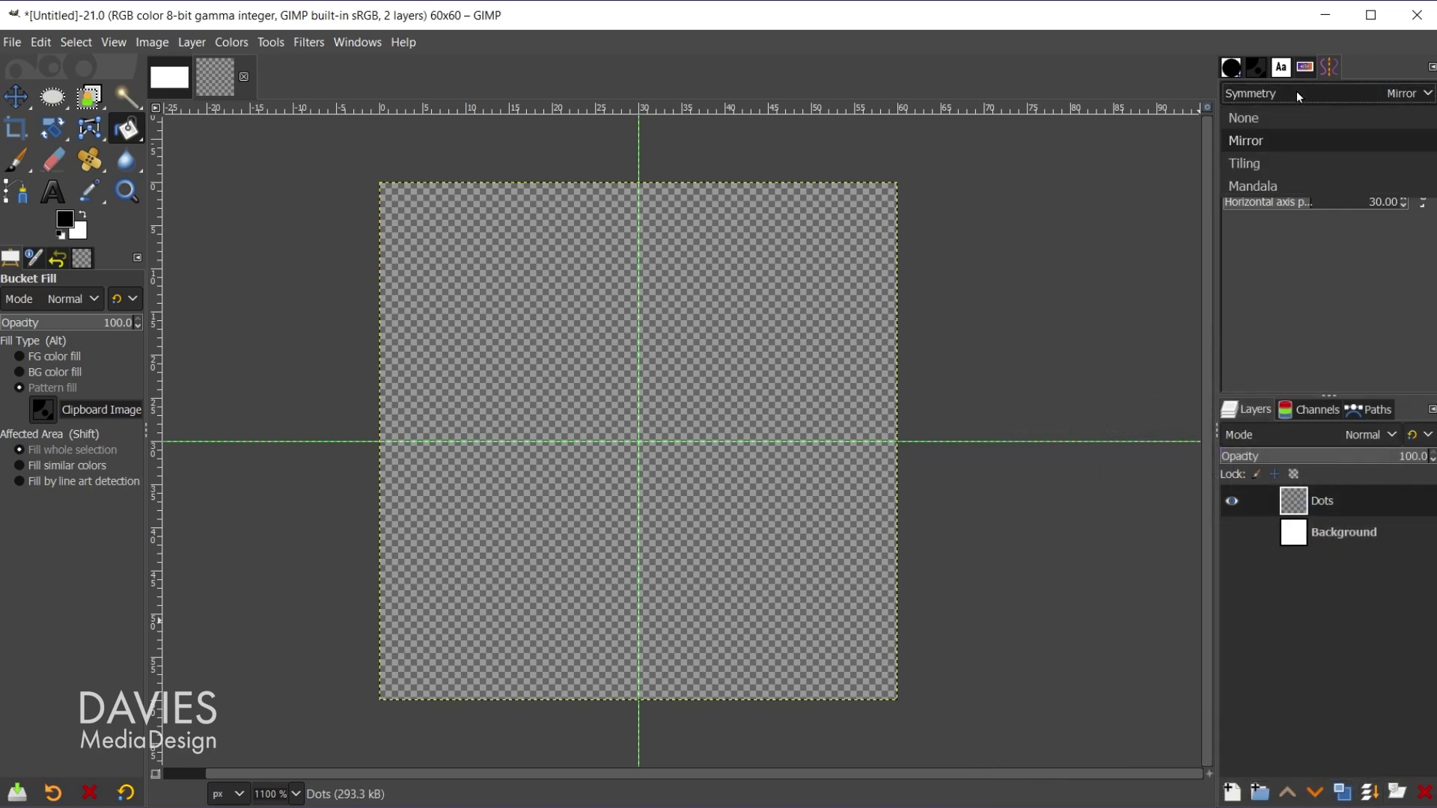
{"action": "left_click", "coordinate": [1296, 186]}
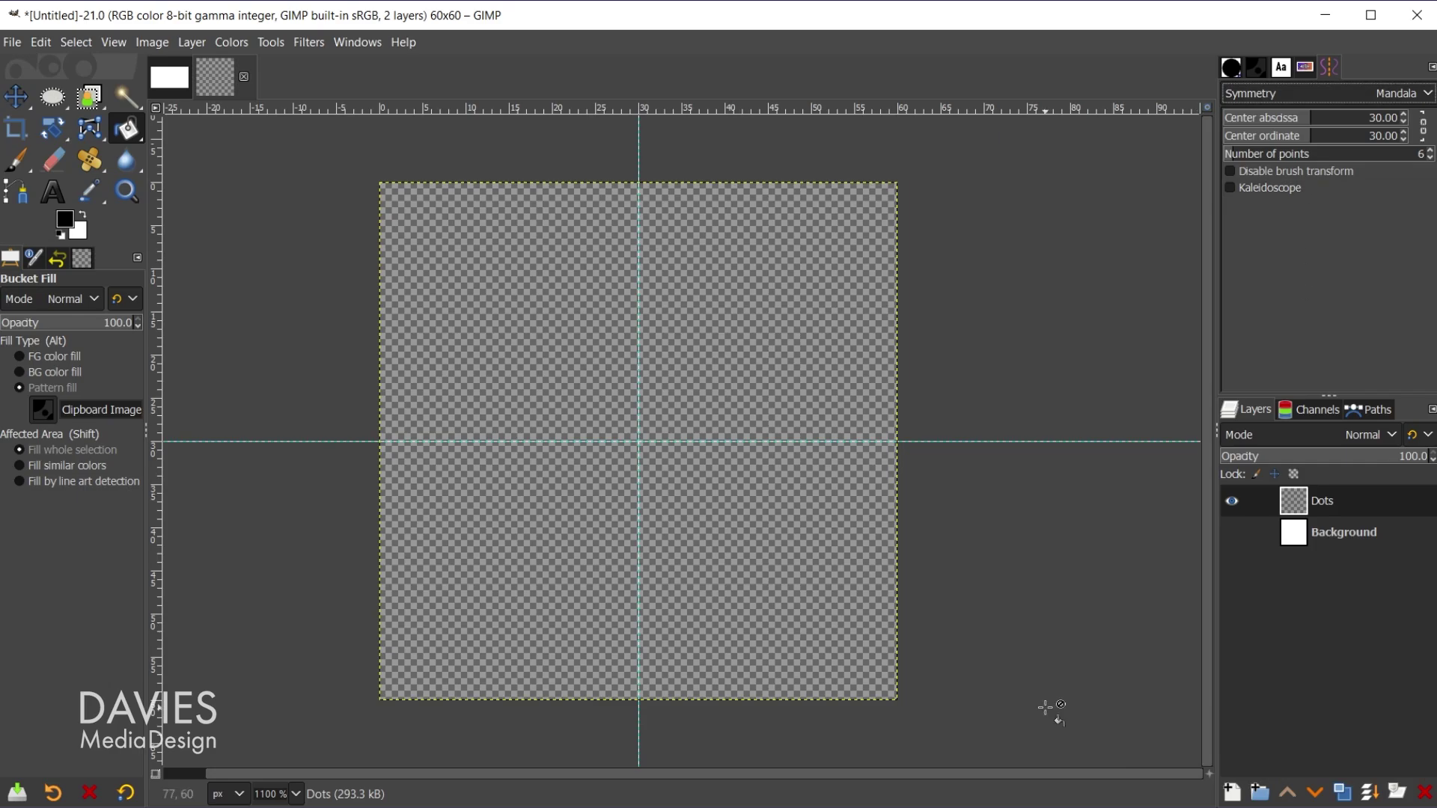
{"action": "left_click", "coordinate": [15, 160]}
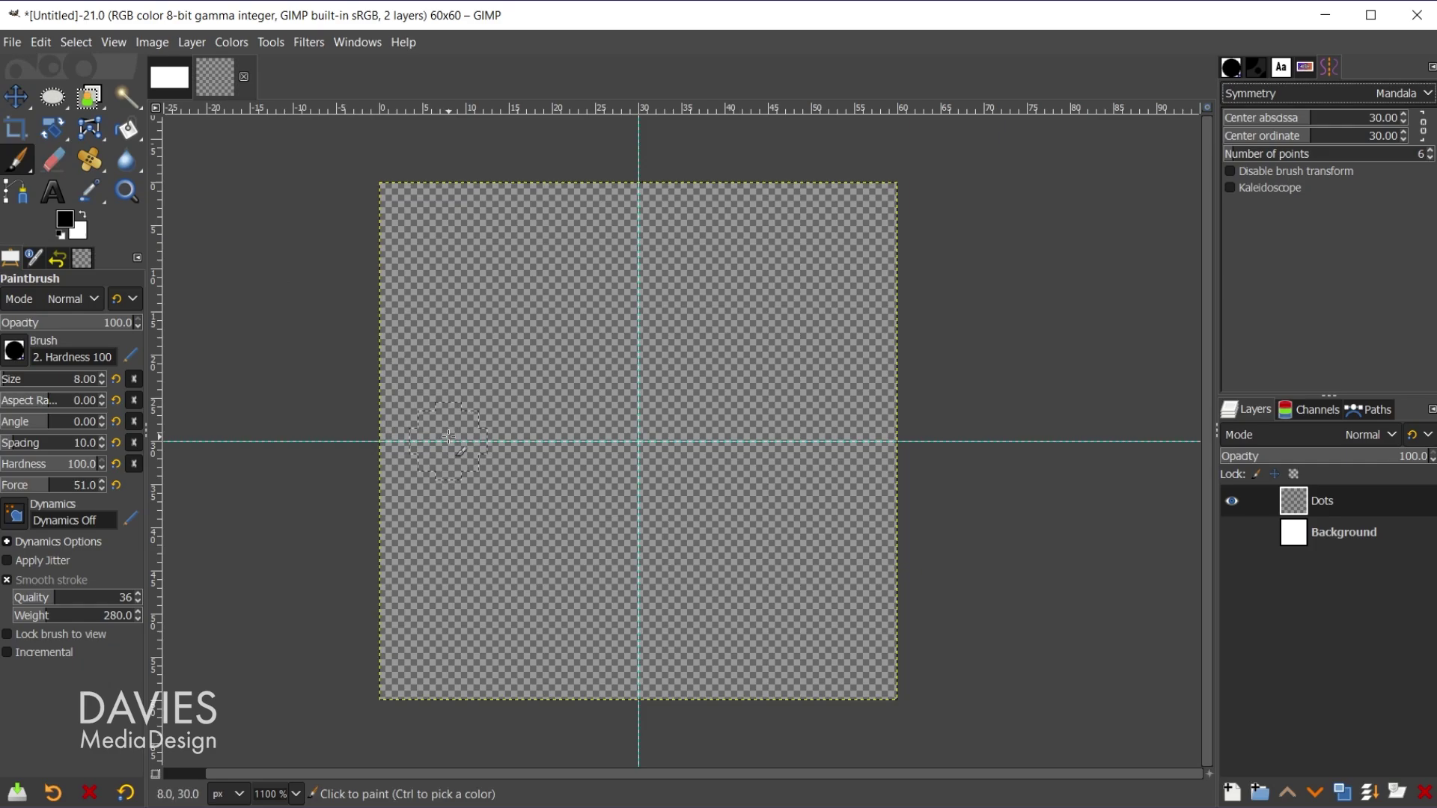
{"action": "left_click", "coordinate": [449, 436]}
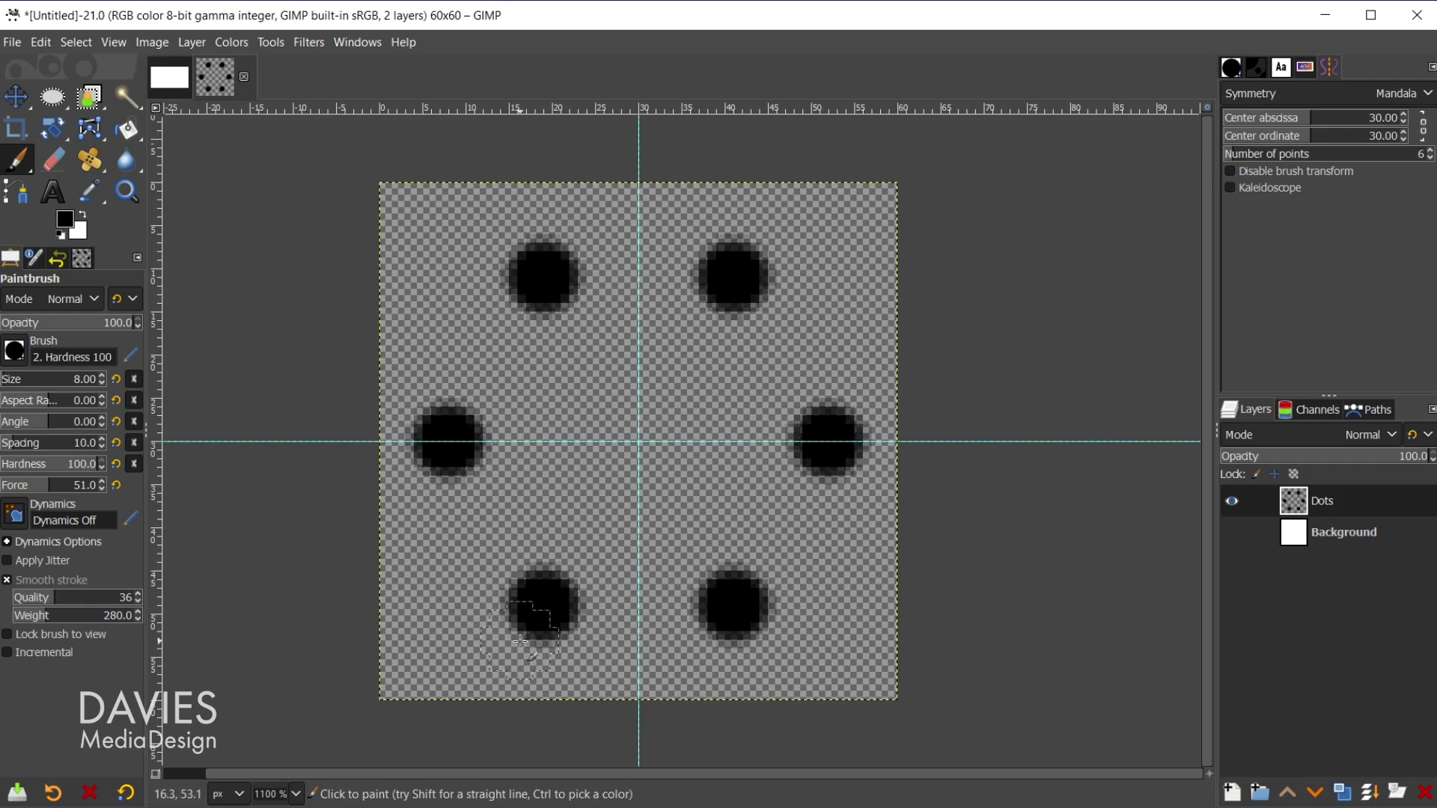
{"action": "left_click", "coordinate": [640, 444]}
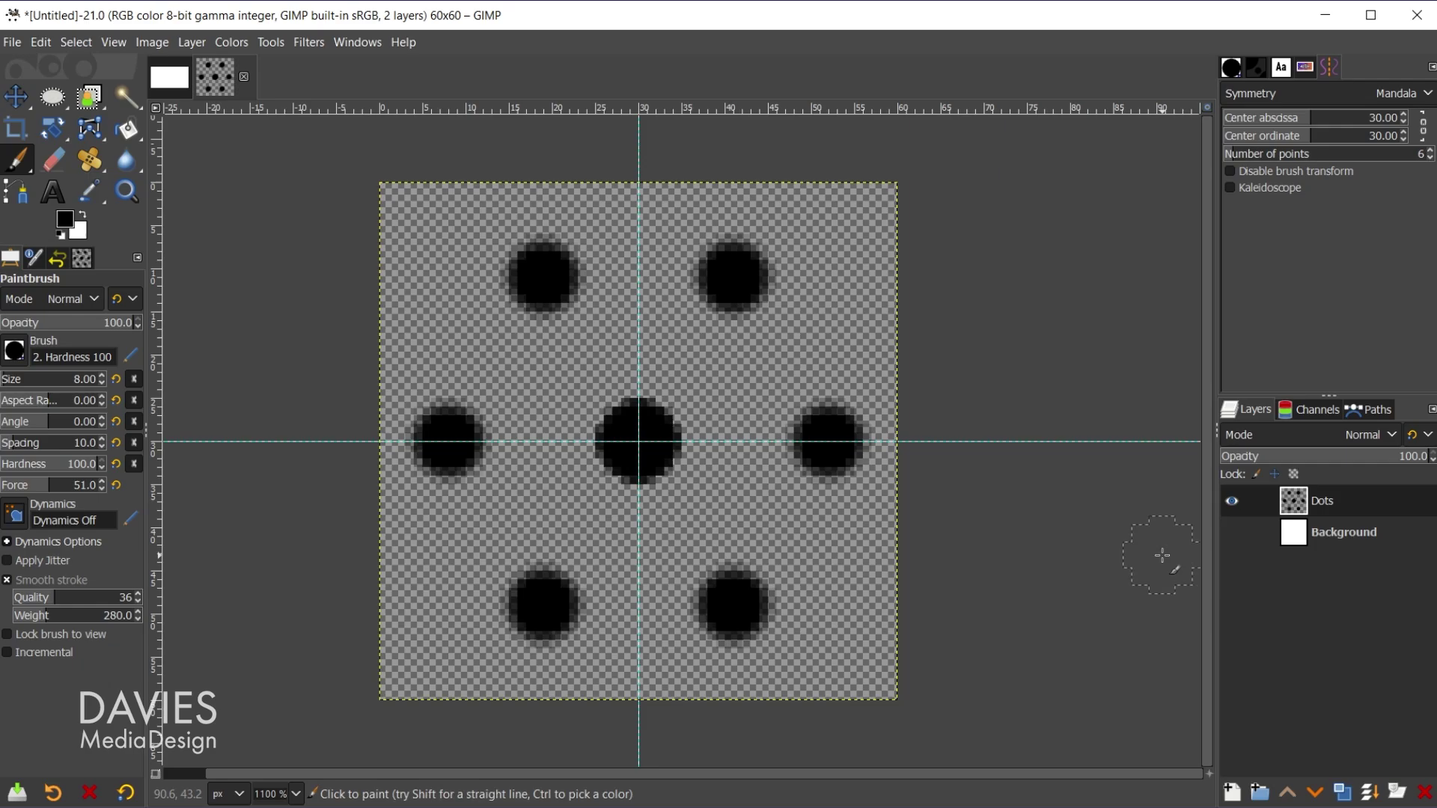
Copy the Dots layer, pattern-fill the 1920x1080 canvas with it, and return to the 60x60 tile.
{"action": "key", "text": "ctrl+c"}
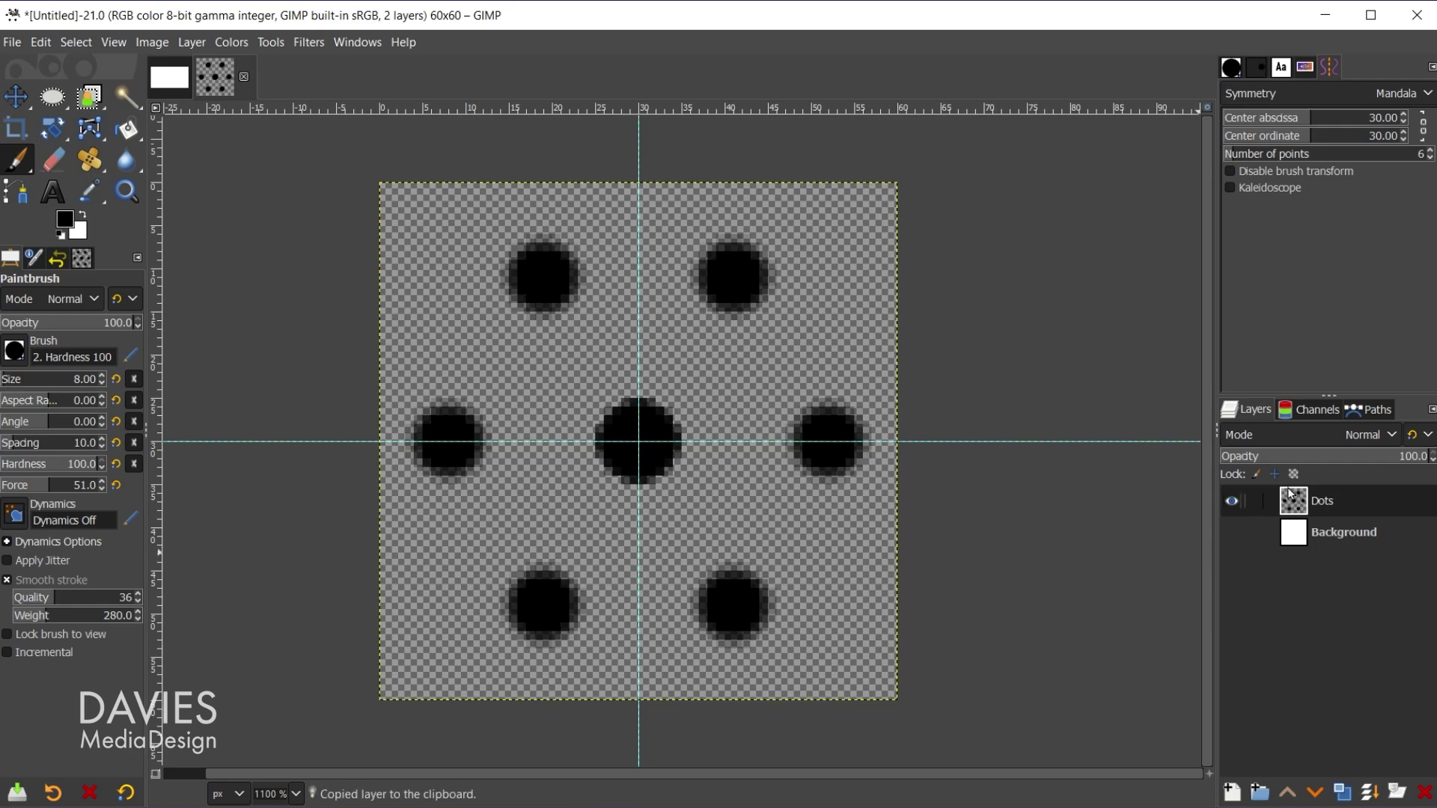
{"action": "left_click", "coordinate": [164, 89]}
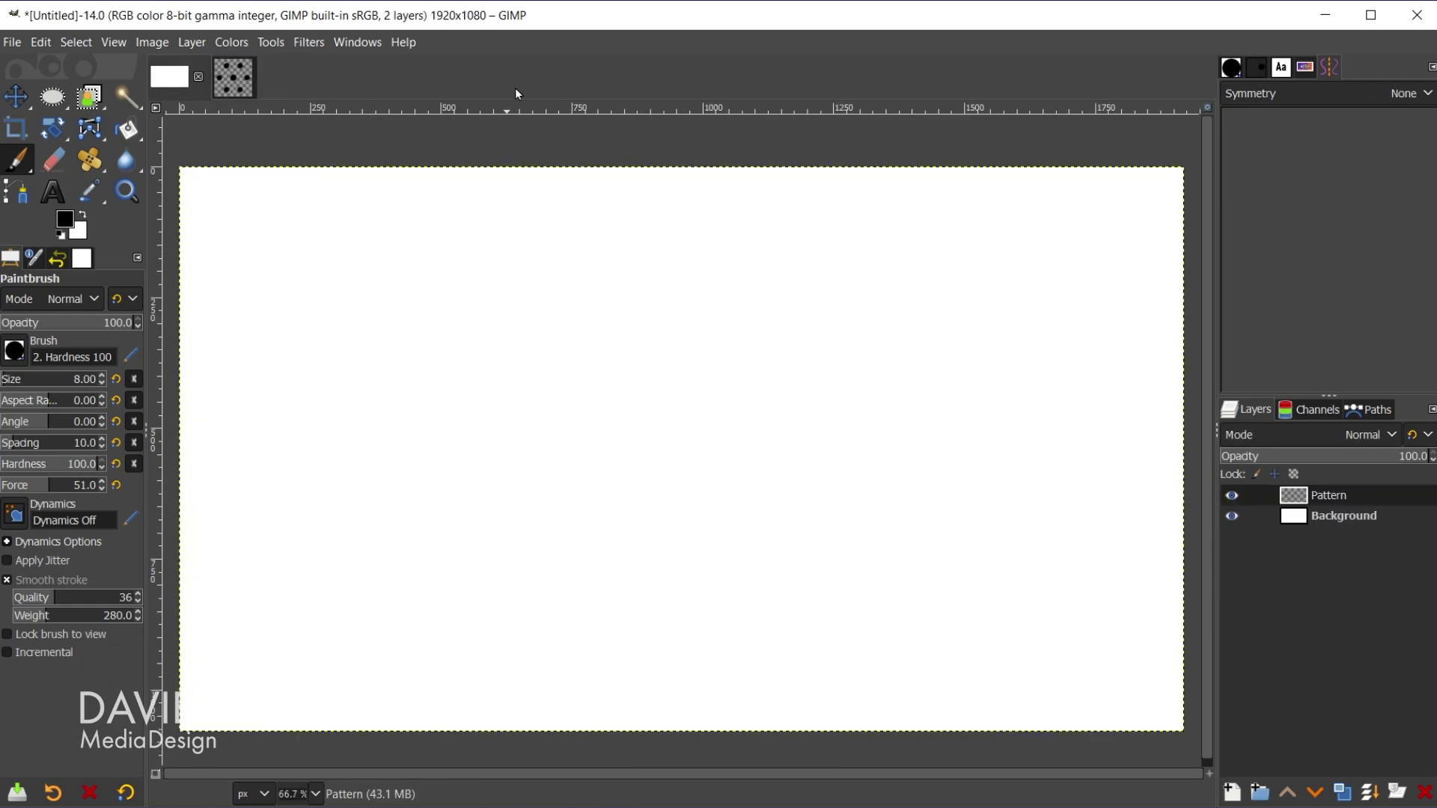
{"action": "key", "text": "shift+b"}
{"action": "left_click", "coordinate": [700, 385]}
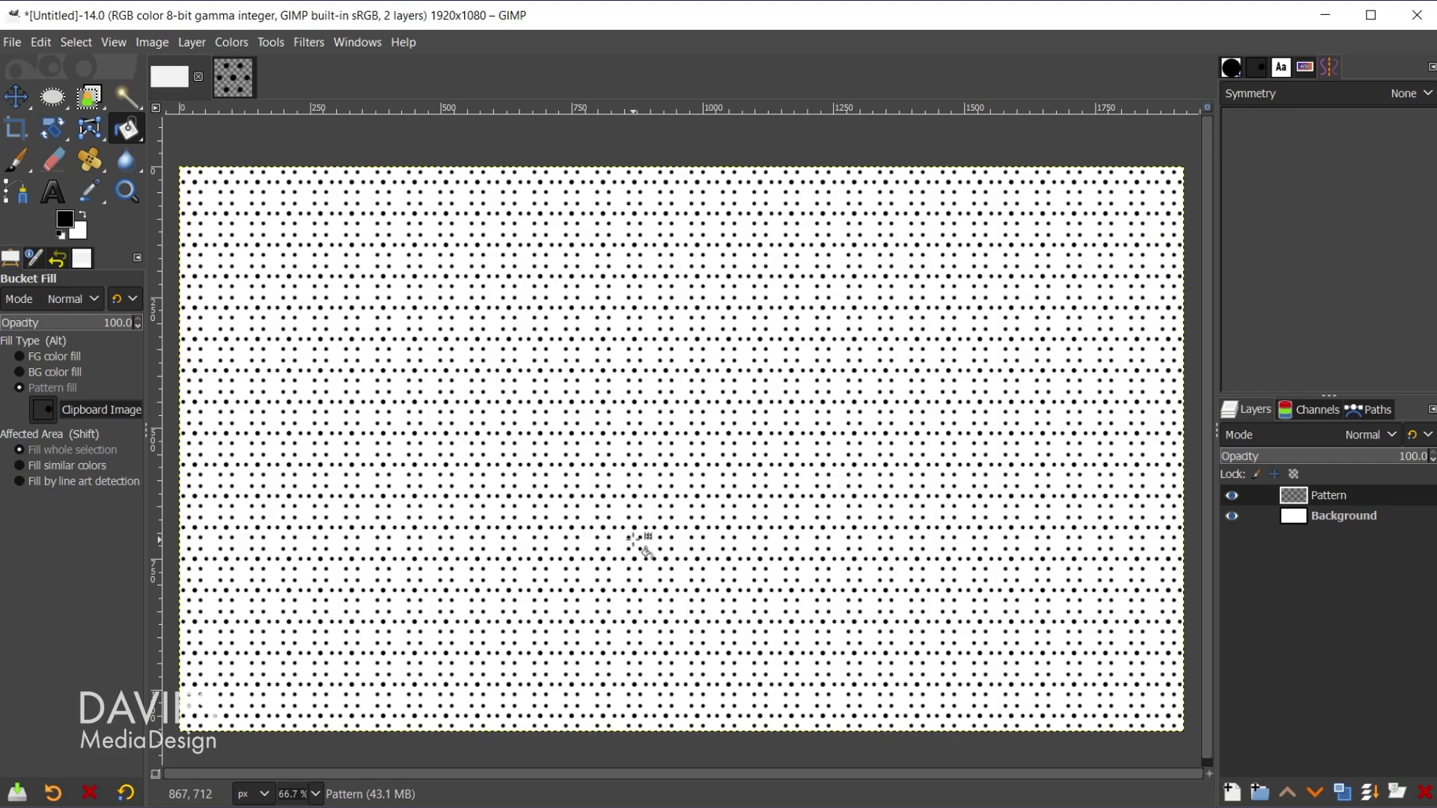
{"action": "left_click", "coordinate": [252, 83]}
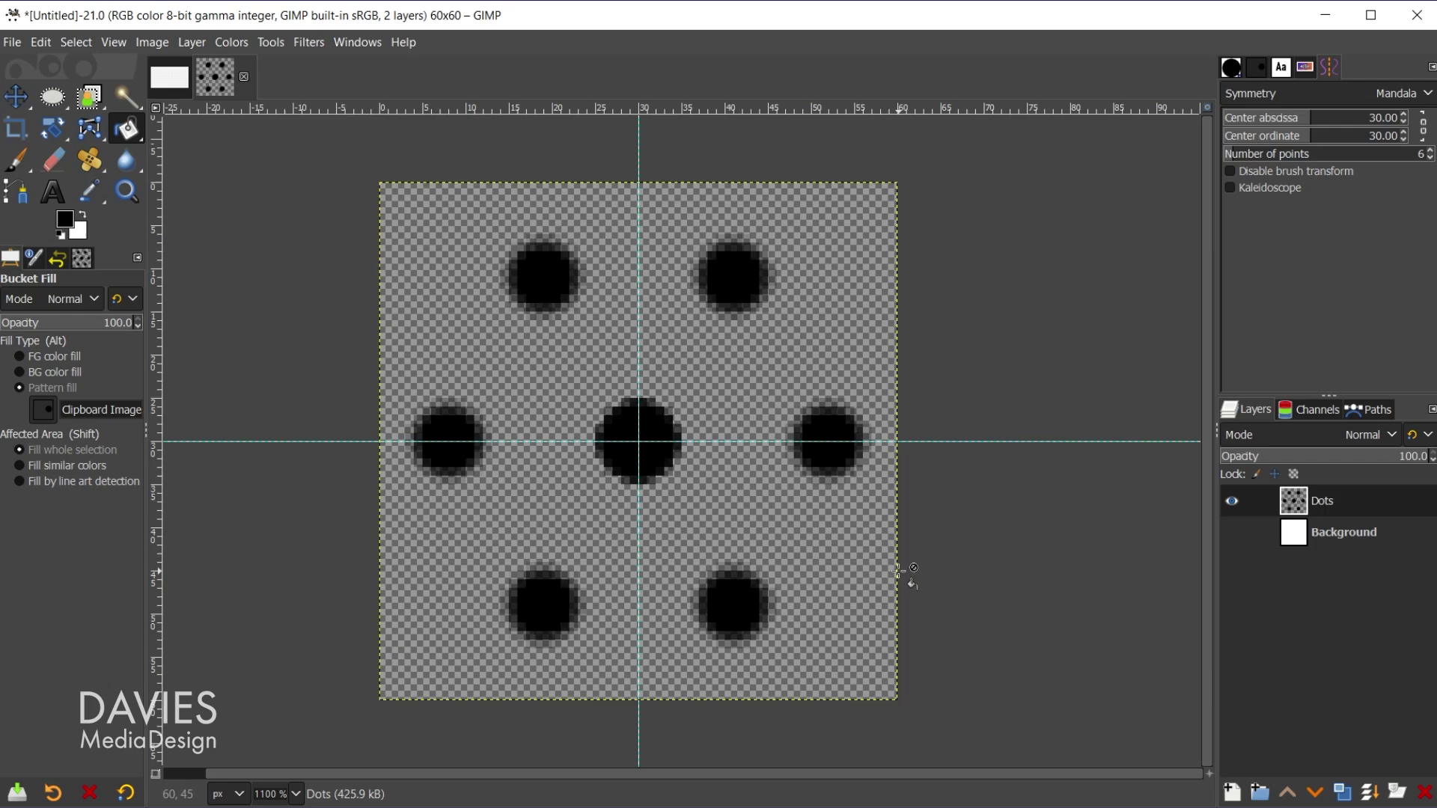
Set the Symmetry Painting type back to None.
{"action": "left_click", "coordinate": [1260, 95]}
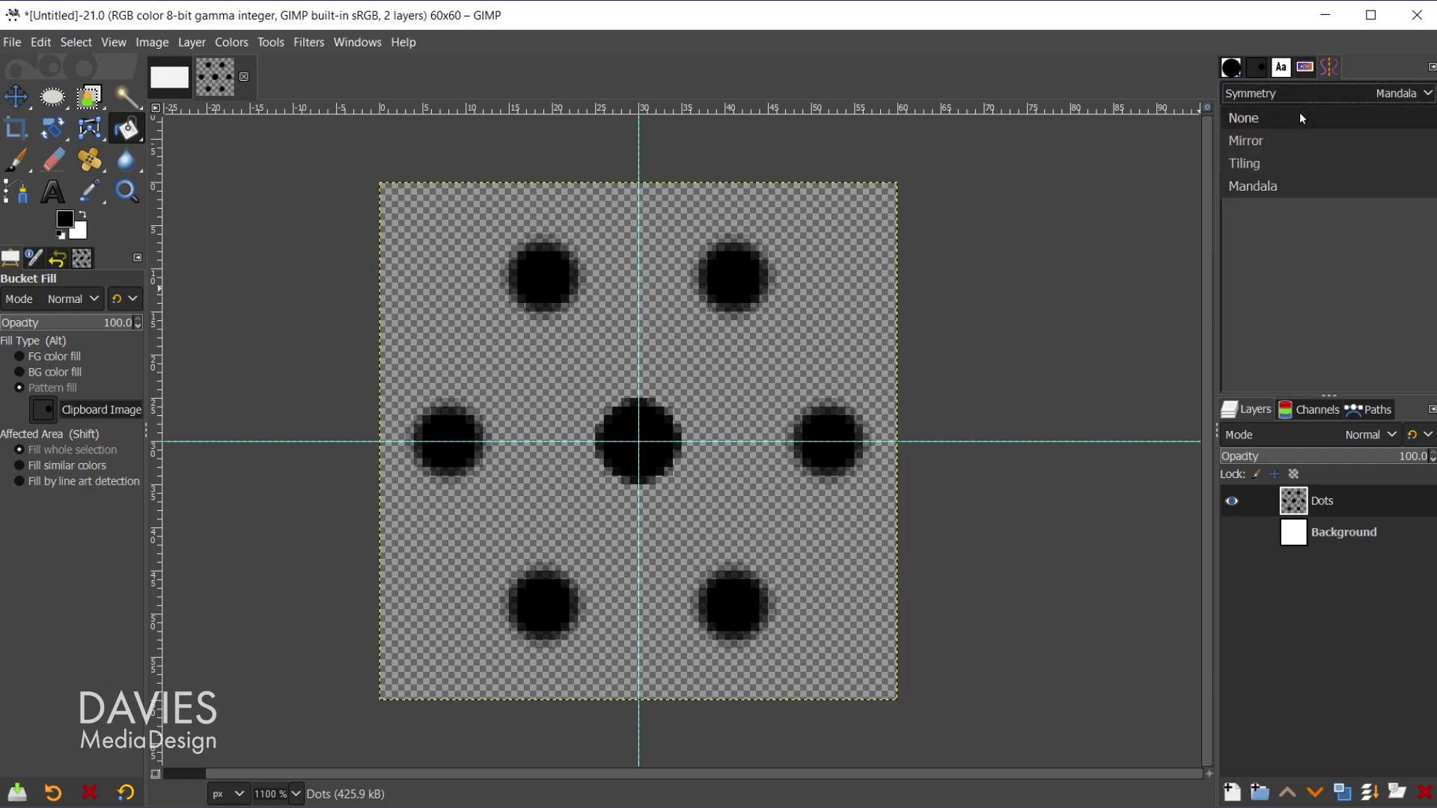
{"action": "left_click", "coordinate": [1301, 118]}
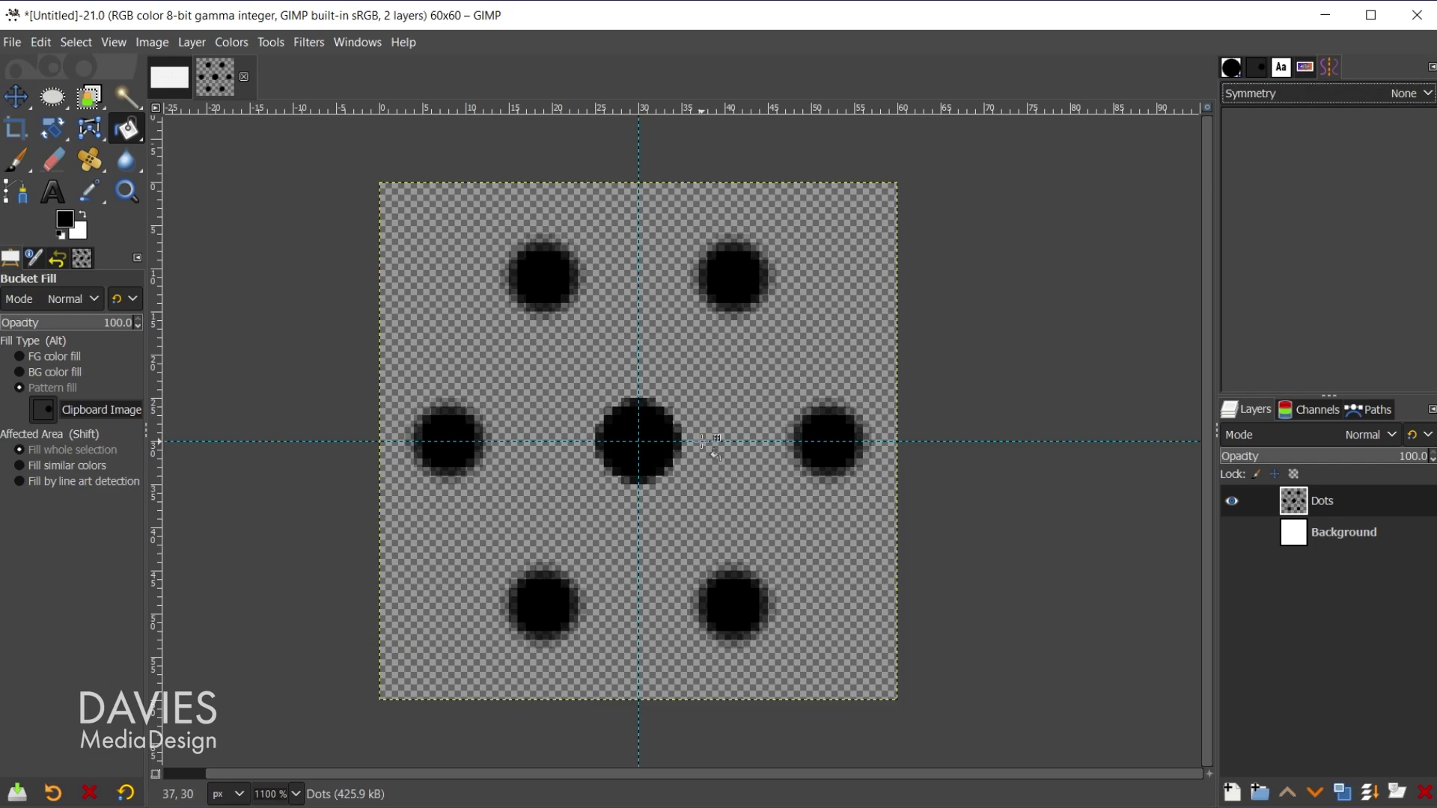
Export the tile as 'Dot Pattern from Tutorial2.pat' in the Dot Patterns folder.
{"action": "left_click", "coordinate": [13, 42]}
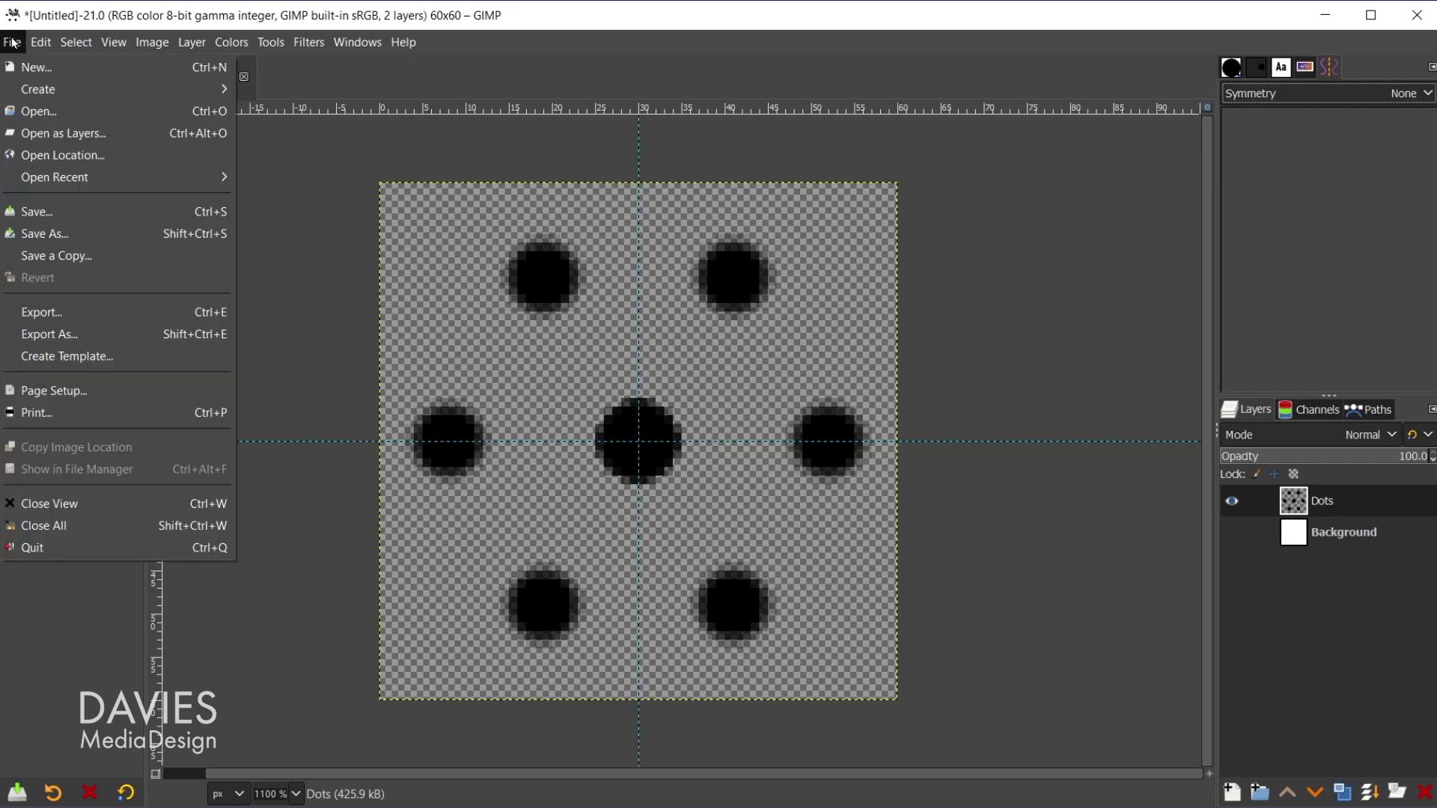
{"action": "left_click", "coordinate": [91, 339]}
{"action": "left_click", "coordinate": [419, 201]}
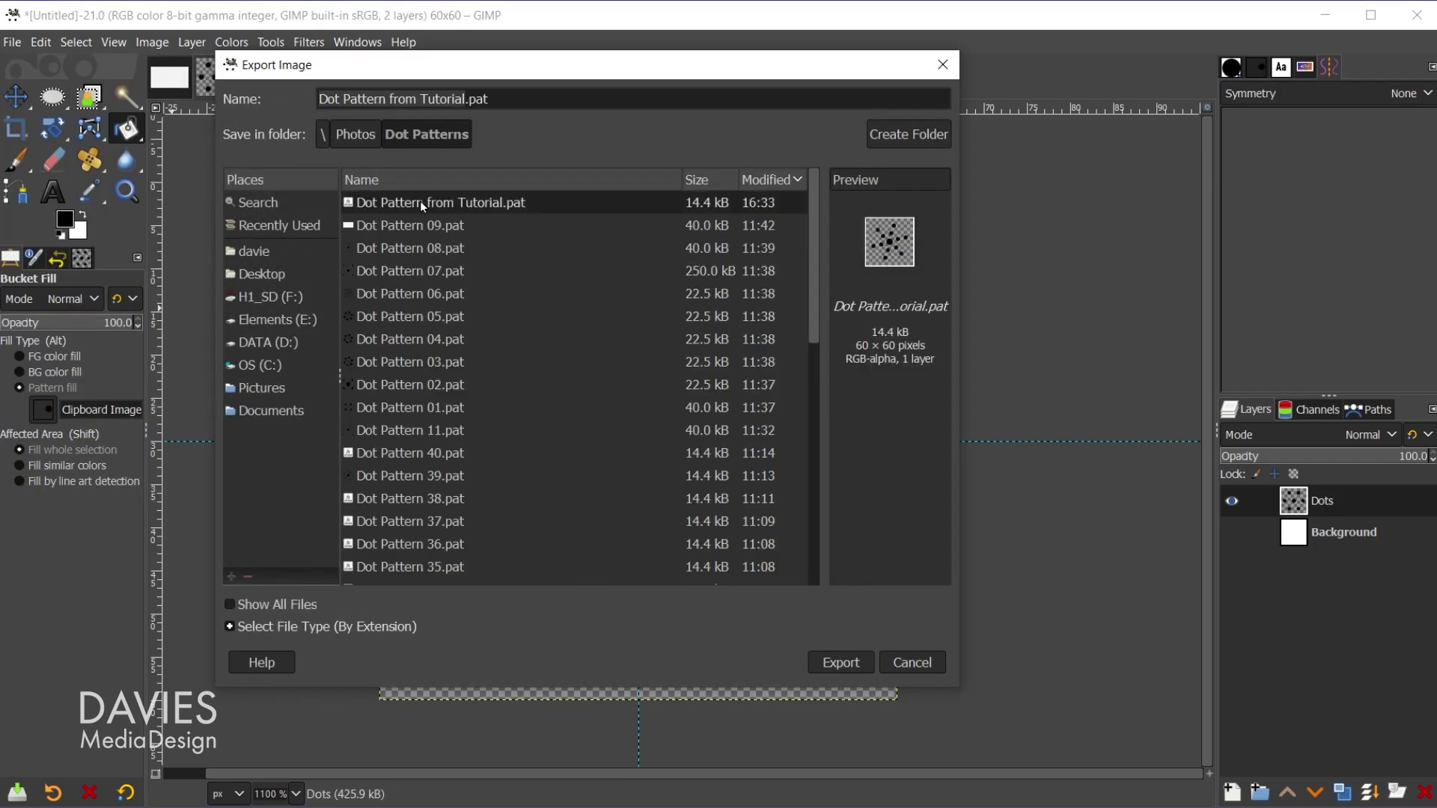
{"action": "left_click", "coordinate": [466, 99]}
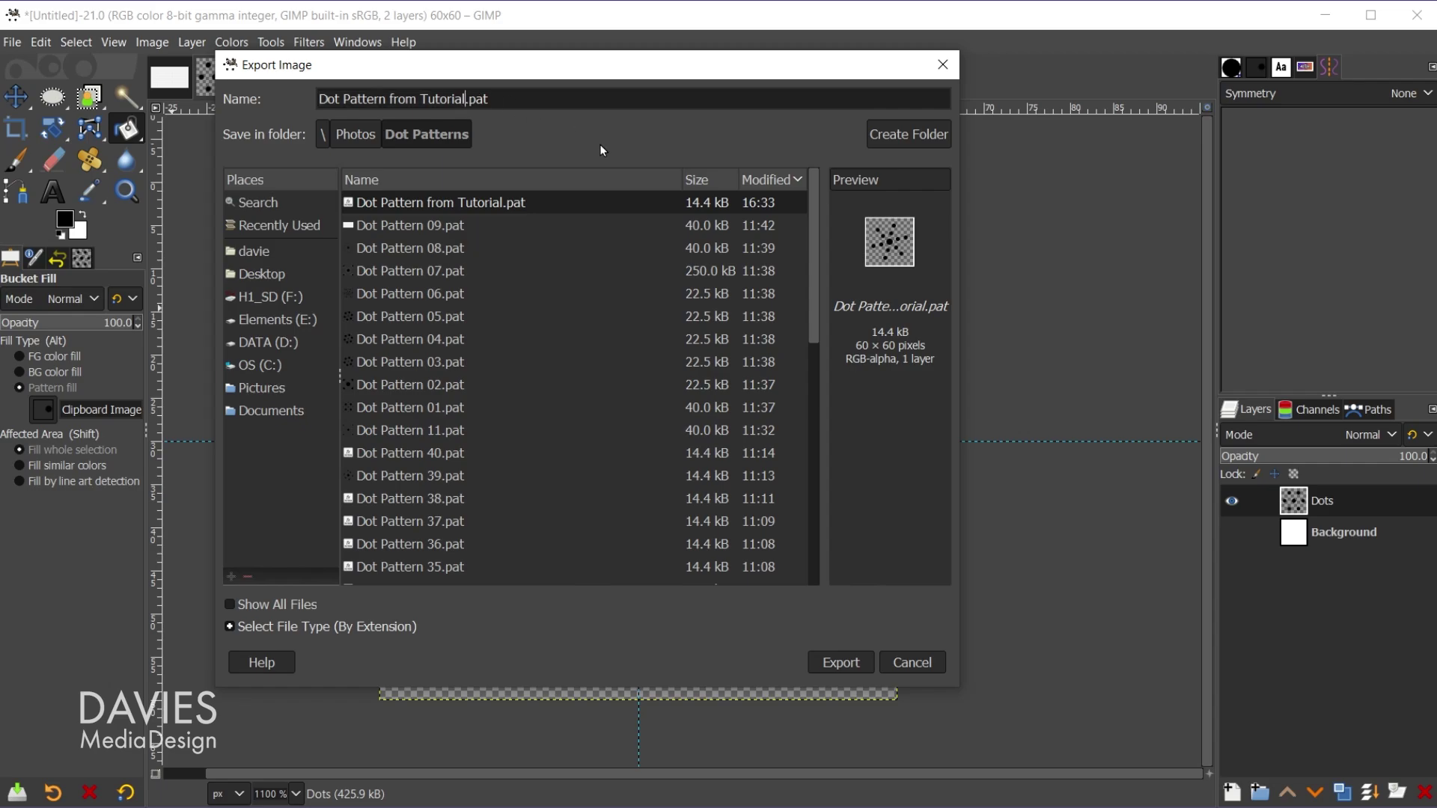
{"action": "type", "text": "2"}
{"action": "left_click", "coordinate": [857, 667]}
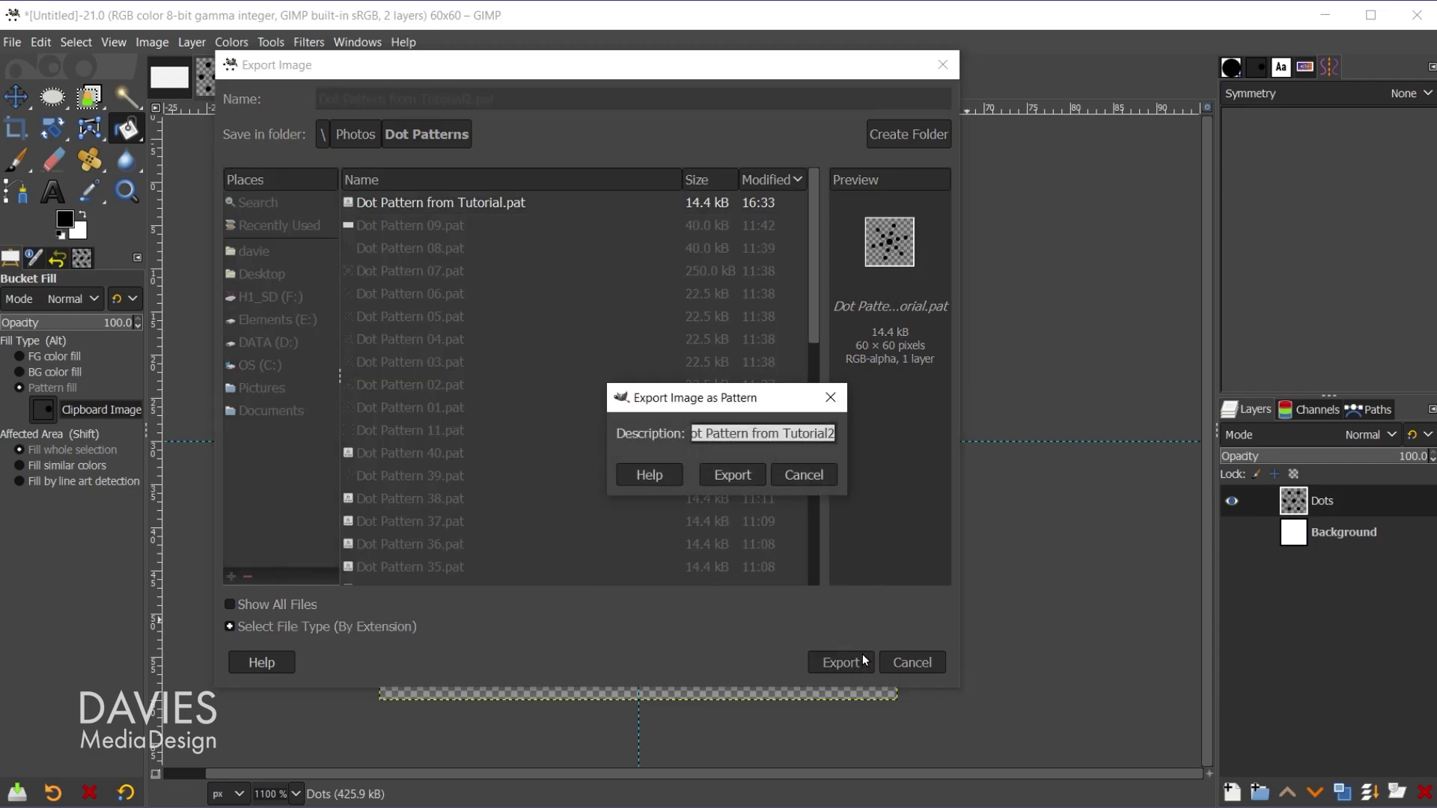
Confirm the export in the pattern description dialog.
{"action": "left_click", "coordinate": [742, 439]}
{"action": "left_click_drag", "start_coordinate": [835, 434], "coordinate": [761, 435]}
{"action": "left_click", "coordinate": [1251, 75]}
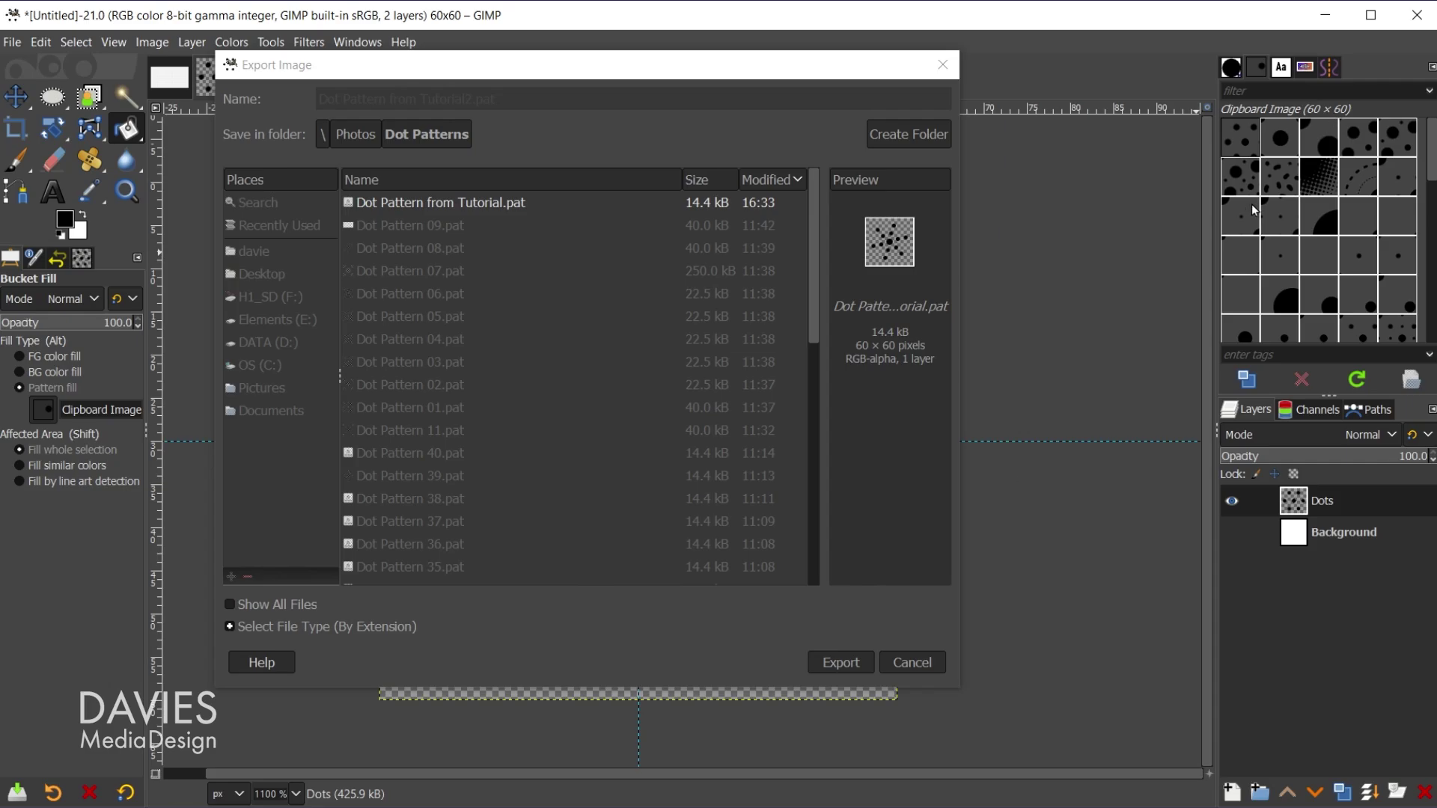
{"action": "left_click", "coordinate": [764, 741]}
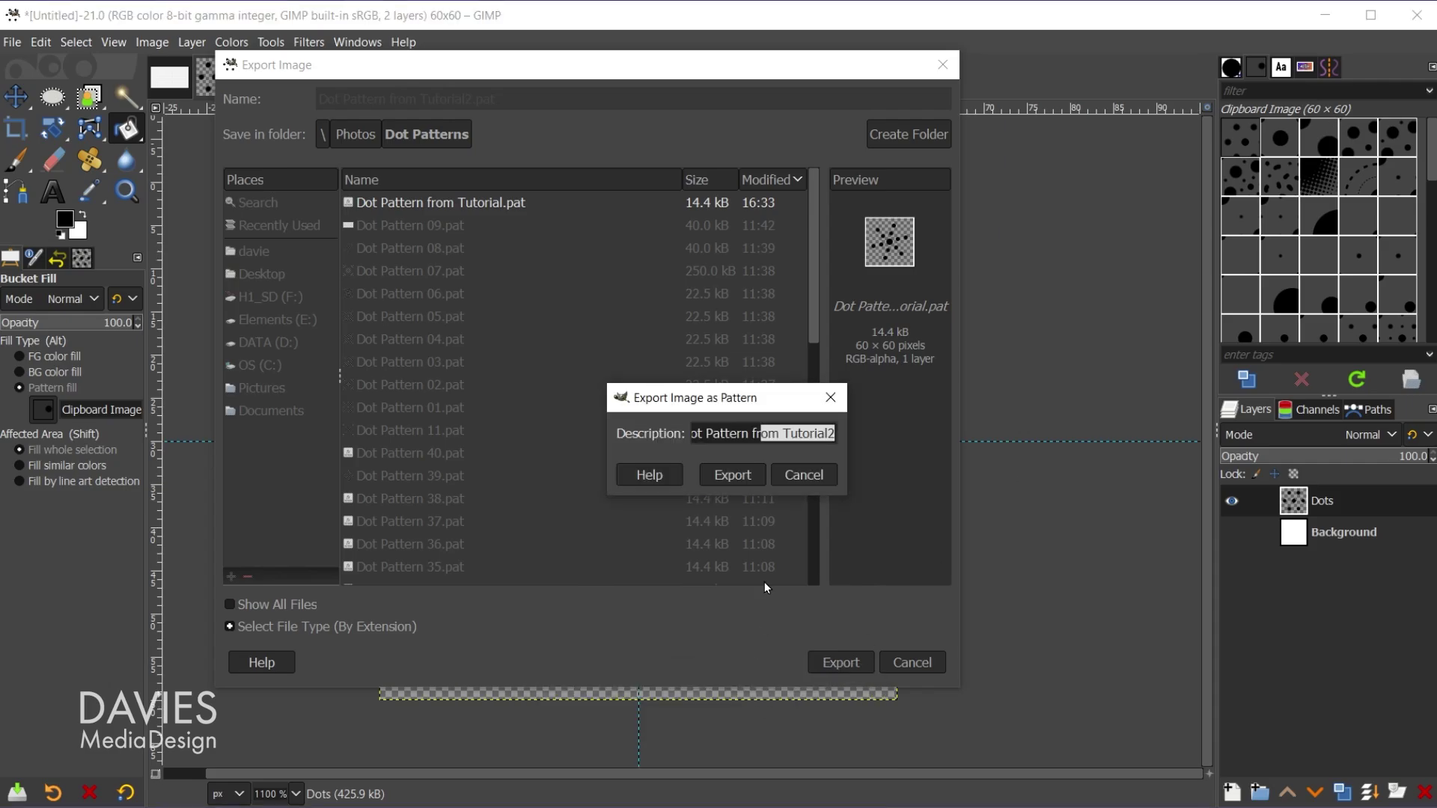
{"action": "left_click", "coordinate": [735, 477]}
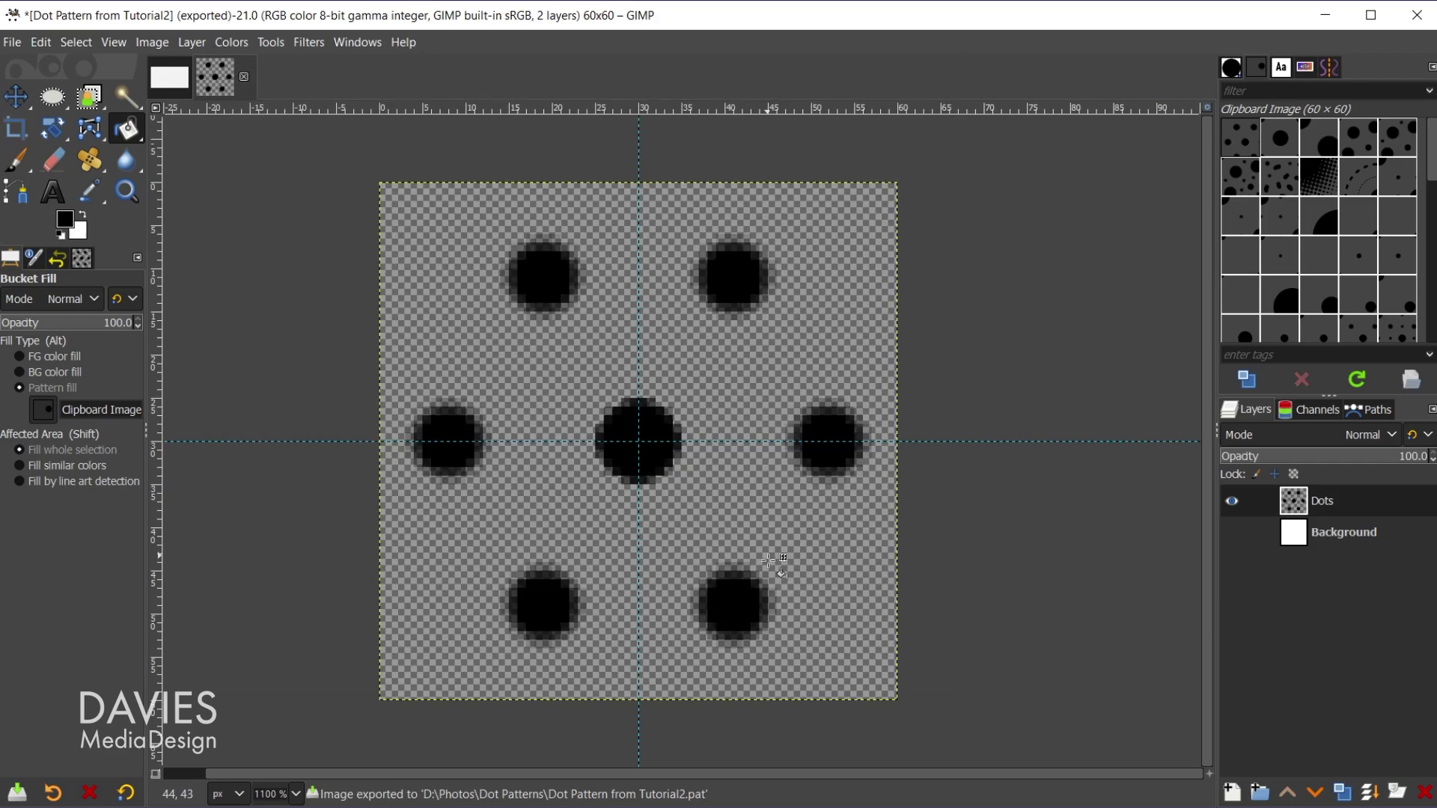
Make the white Background layer visible behind the seven black dots and select it as the active layer.
{"action": "left_click", "coordinate": [1232, 533]}
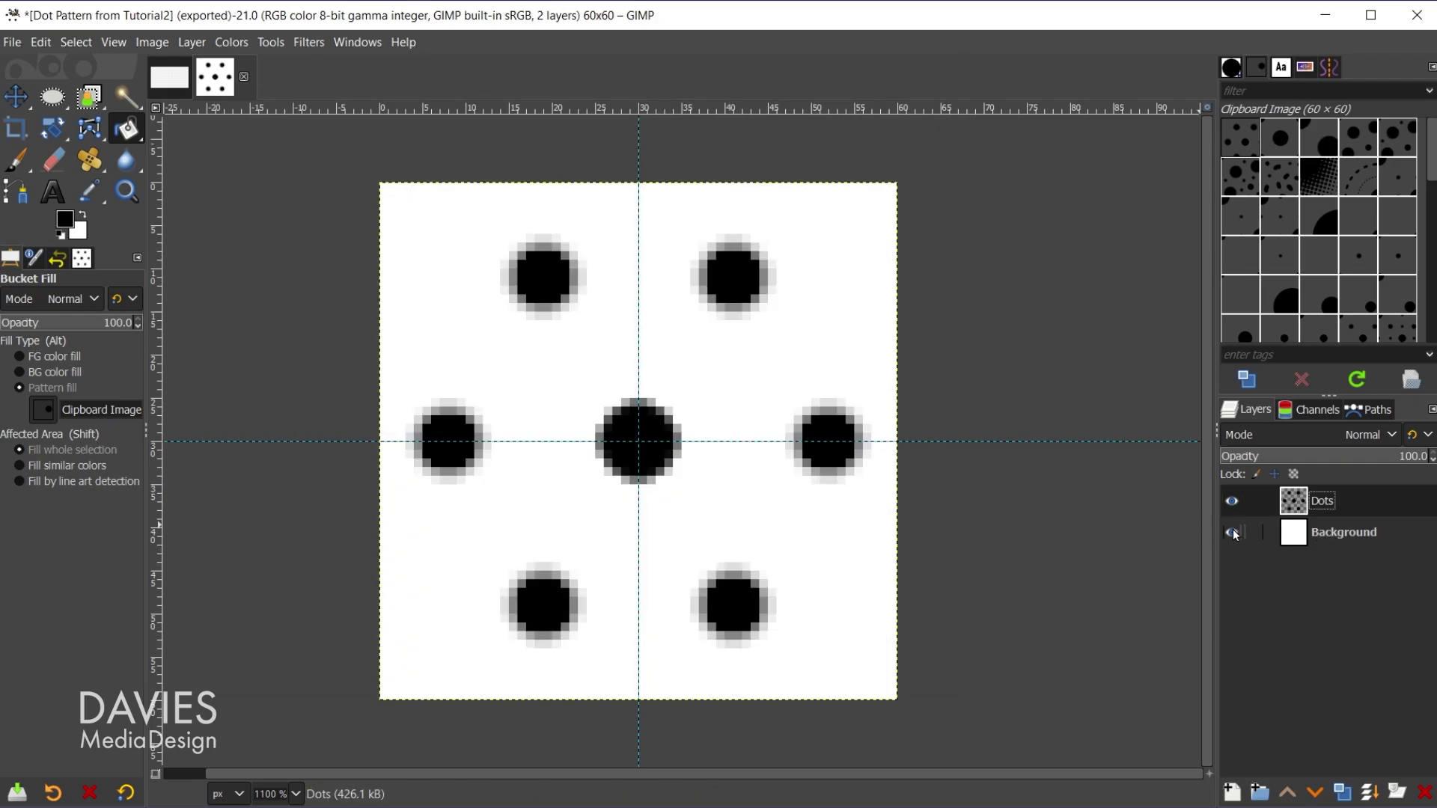
{"action": "left_click", "coordinate": [1232, 533]}
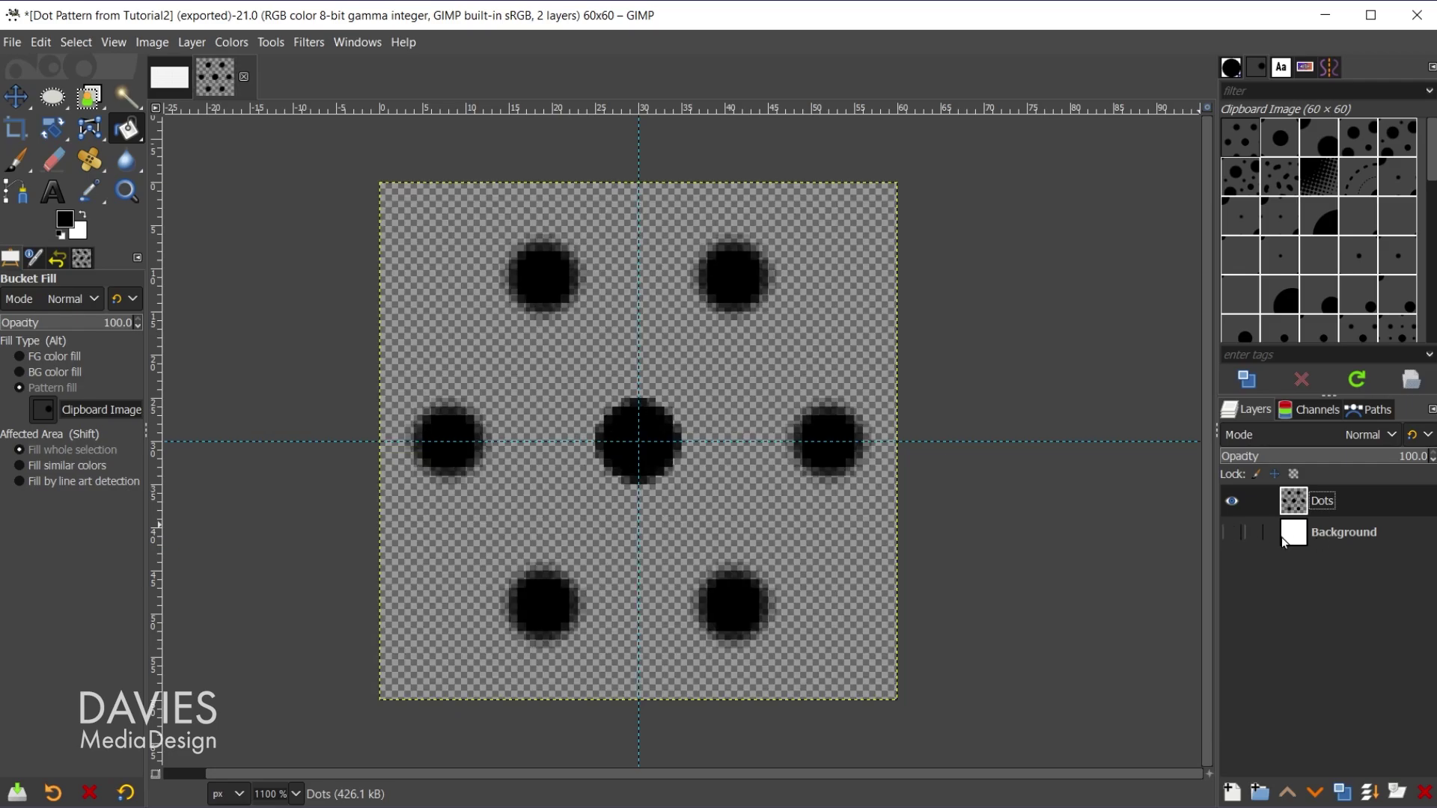
{"action": "left_click", "coordinate": [1232, 533]}
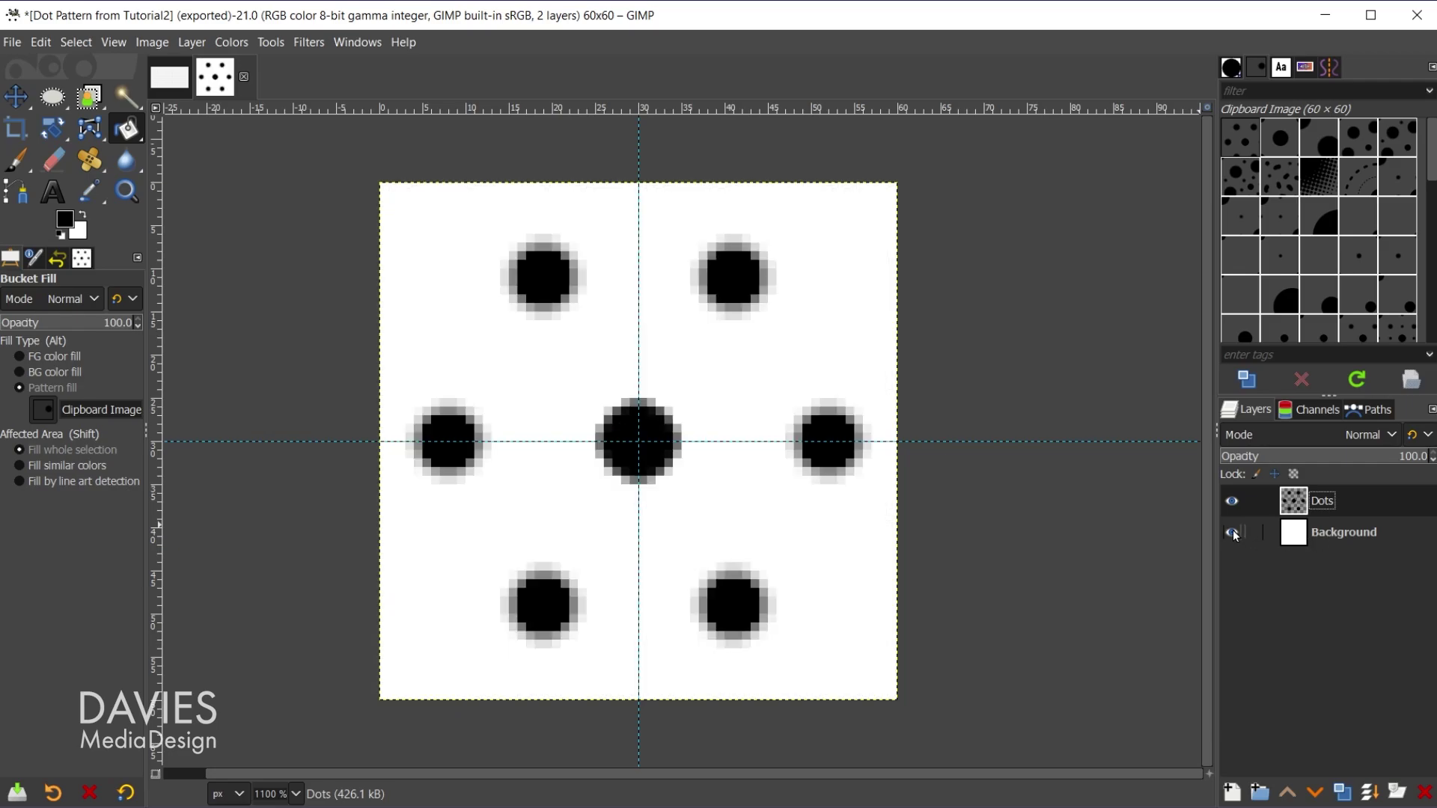
{"action": "left_click", "coordinate": [1293, 533]}
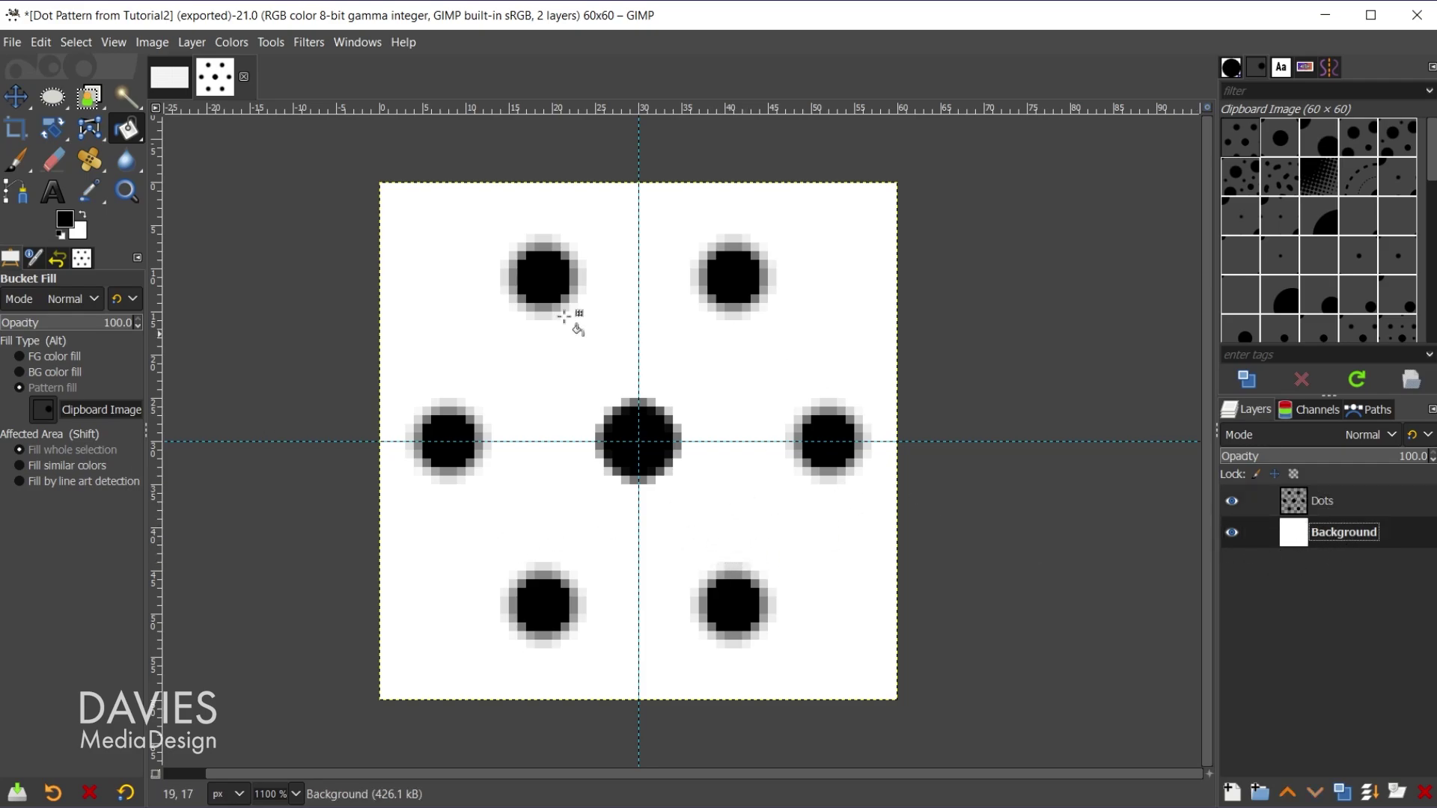